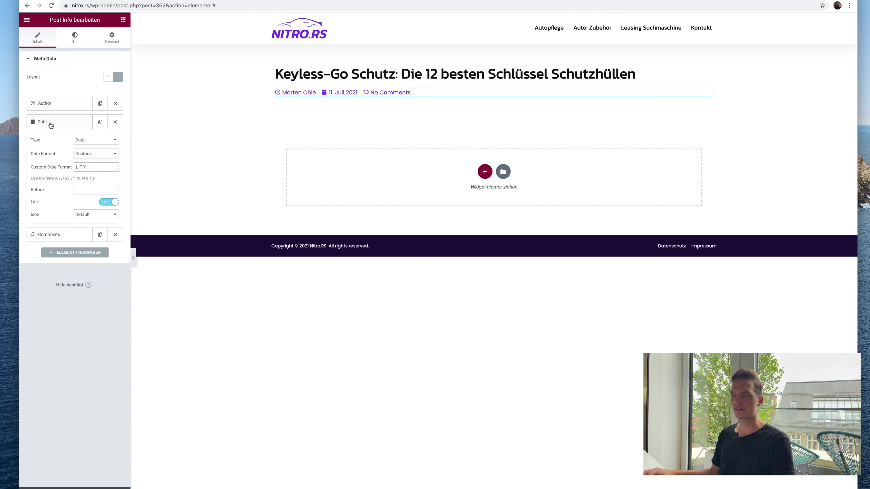
pyautogui.click(50, 123)
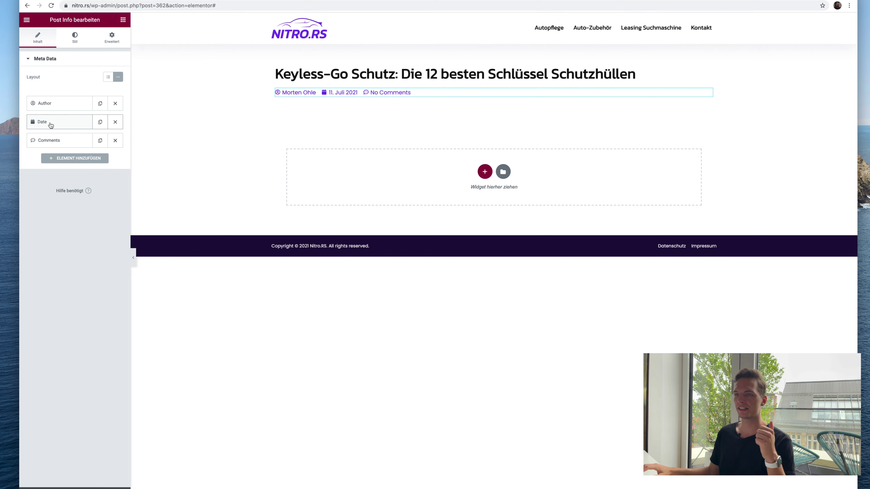
pyautogui.click(41, 143)
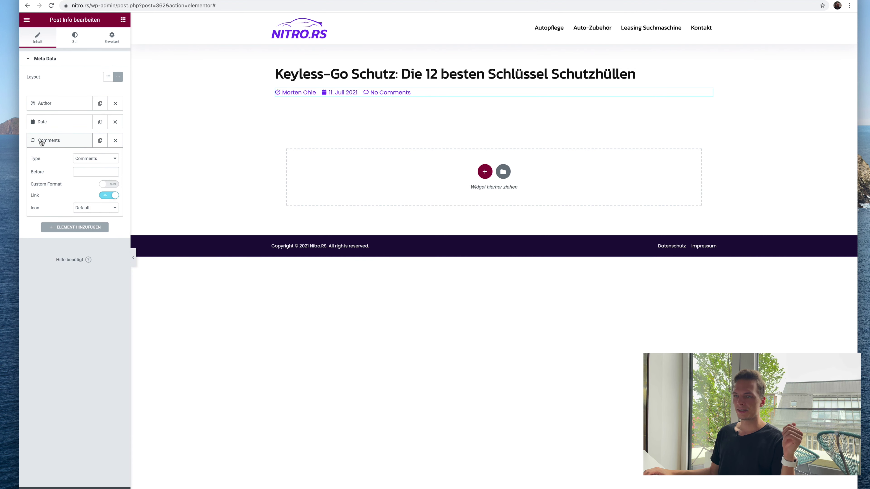
pyautogui.click(66, 140)
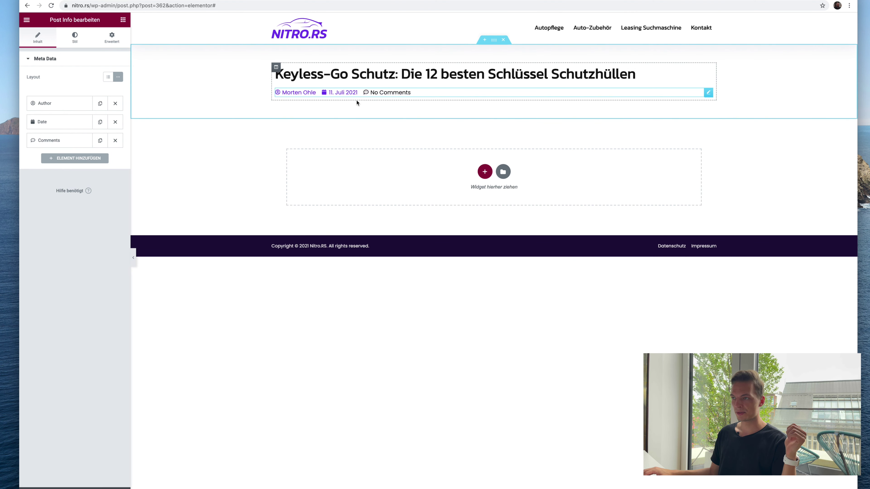
pyautogui.click(66, 144)
pyautogui.click(88, 159)
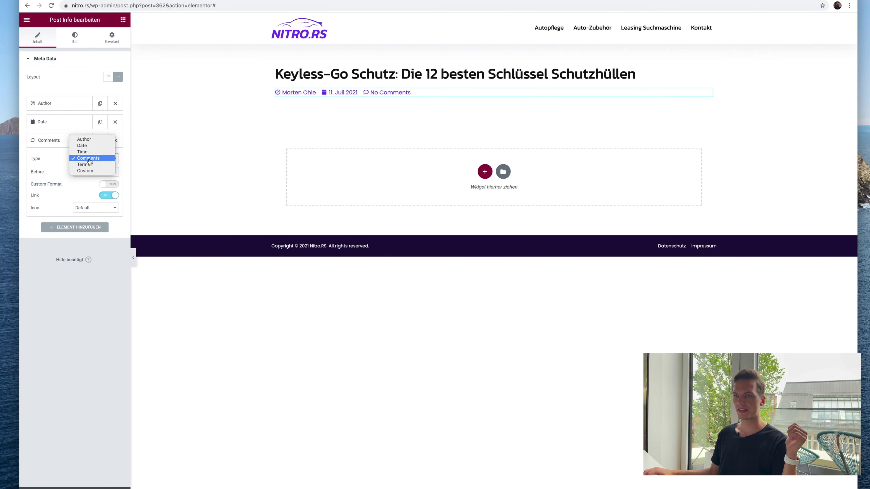
pyautogui.click(52, 139)
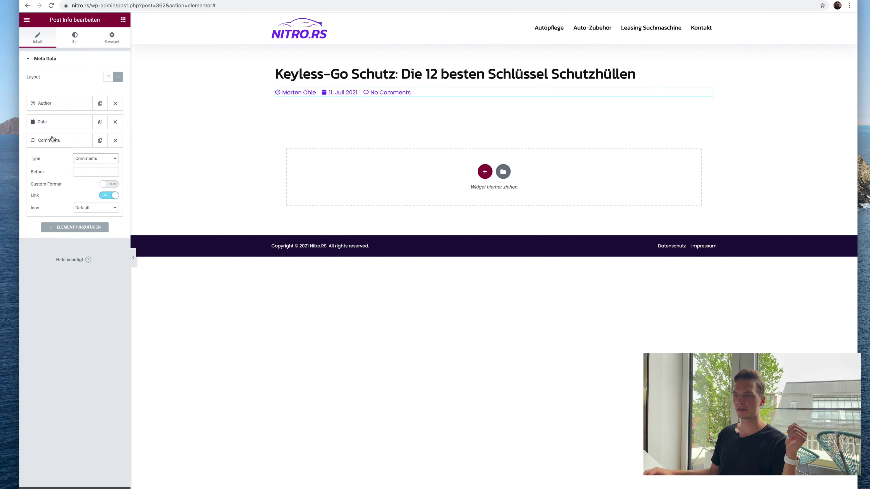
# Give the Date item of the post info a custom icon, choosing the outlined calendar with a day grid
pyautogui.click(61, 124)
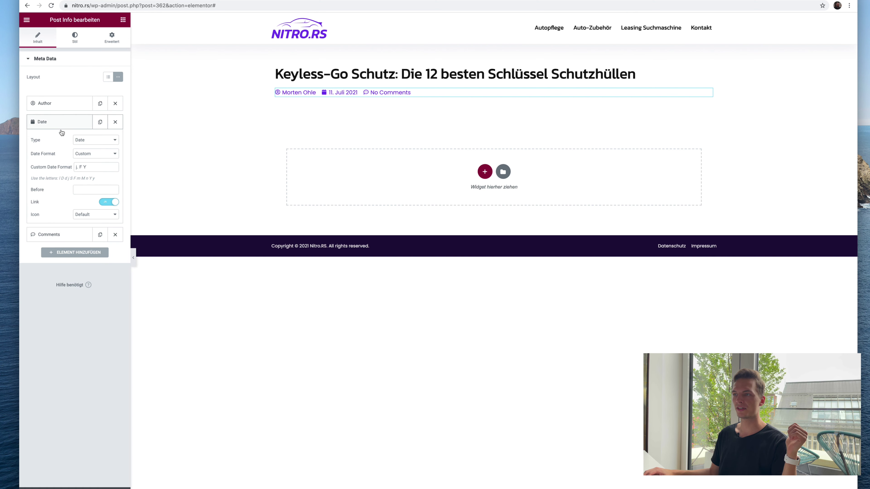
pyautogui.click(91, 213)
pyautogui.click(91, 221)
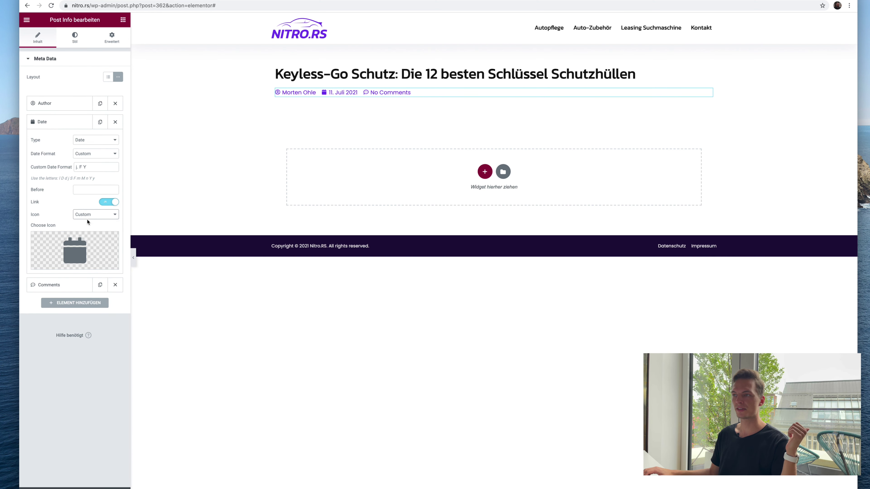
pyautogui.click(80, 252)
pyautogui.write('cale')
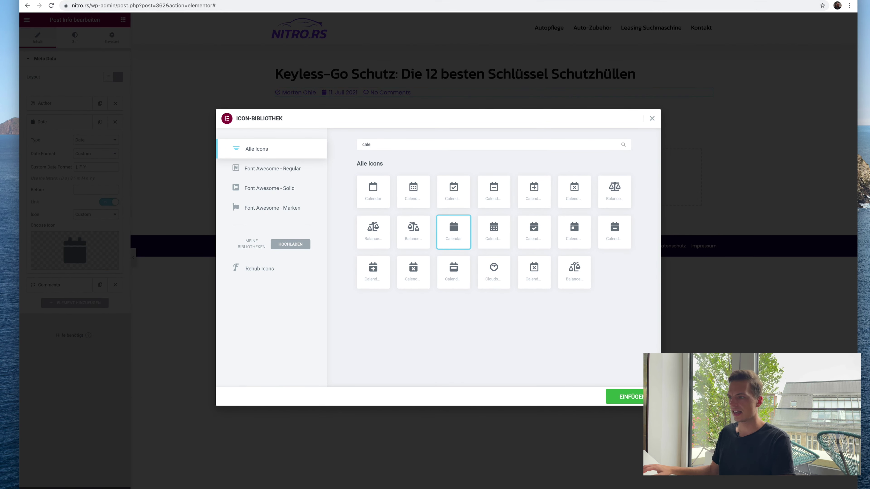
pyautogui.click(413, 186)
pyautogui.click(611, 395)
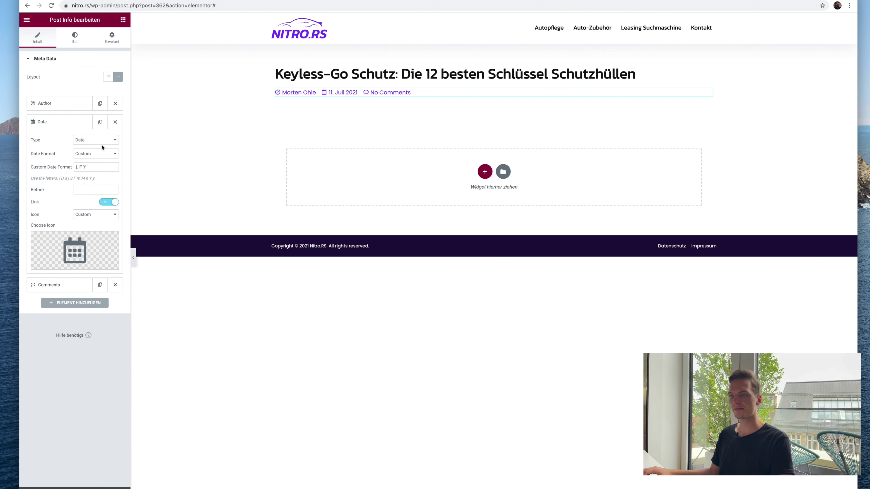
# Add a fourth meta data item of type Terms and set its taxonomy to Kategorien
pyautogui.click(63, 303)
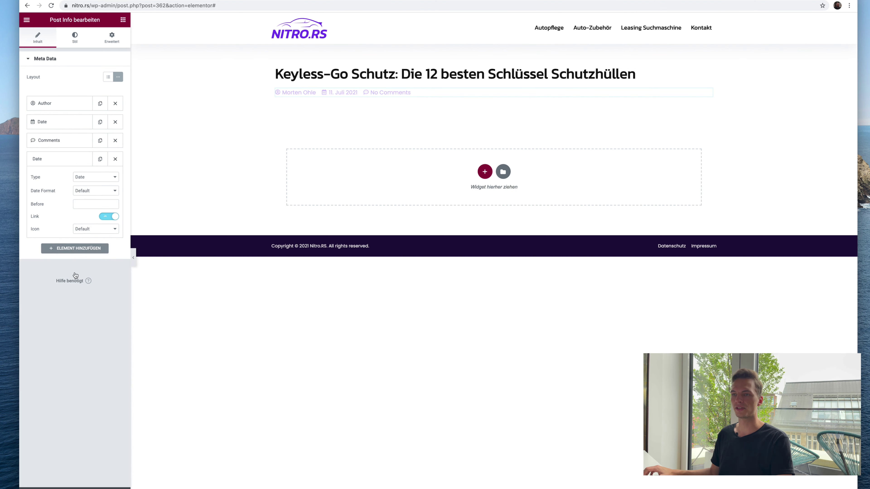
pyautogui.click(90, 177)
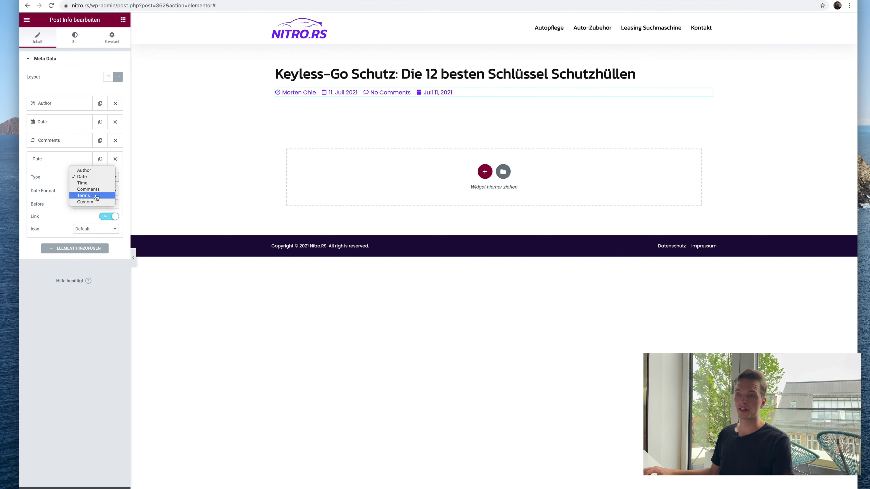
pyautogui.click(96, 196)
pyautogui.click(83, 200)
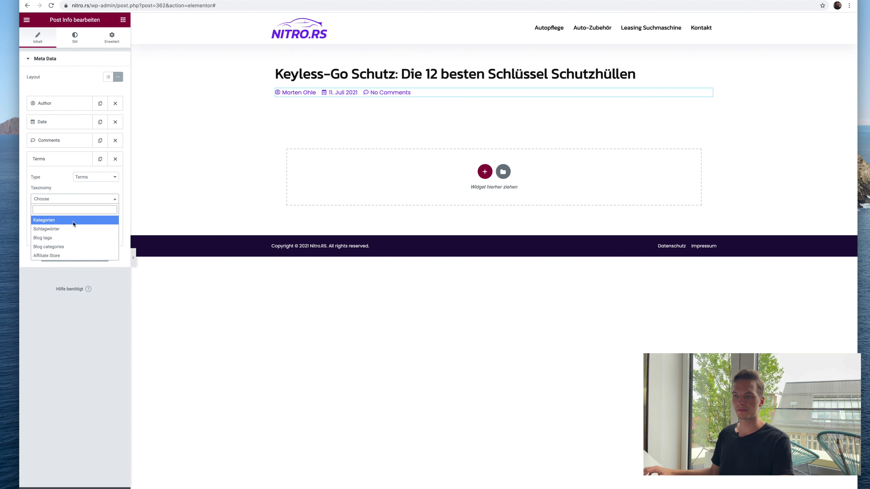
pyautogui.click(83, 220)
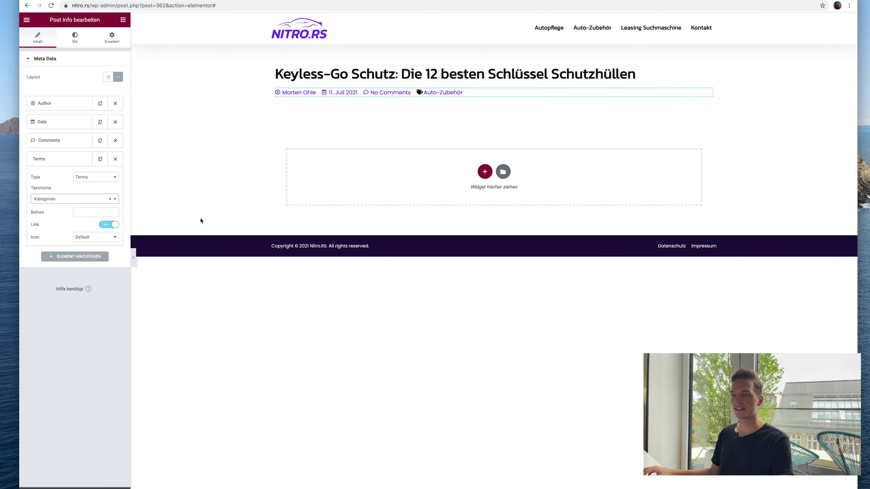
# Give the Terms item a custom icon, choosing the outlined bookmark from the icon library
pyautogui.click(114, 237)
pyautogui.click(89, 243)
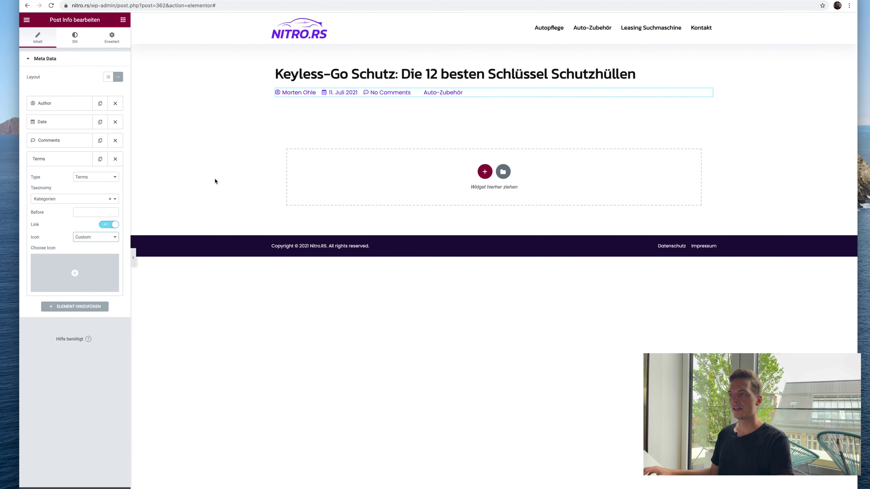
pyautogui.click(73, 268)
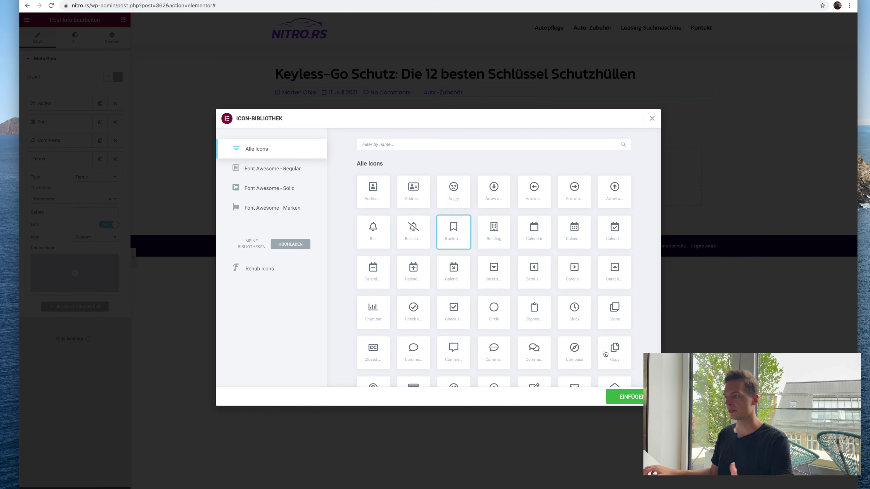
pyautogui.click(623, 396)
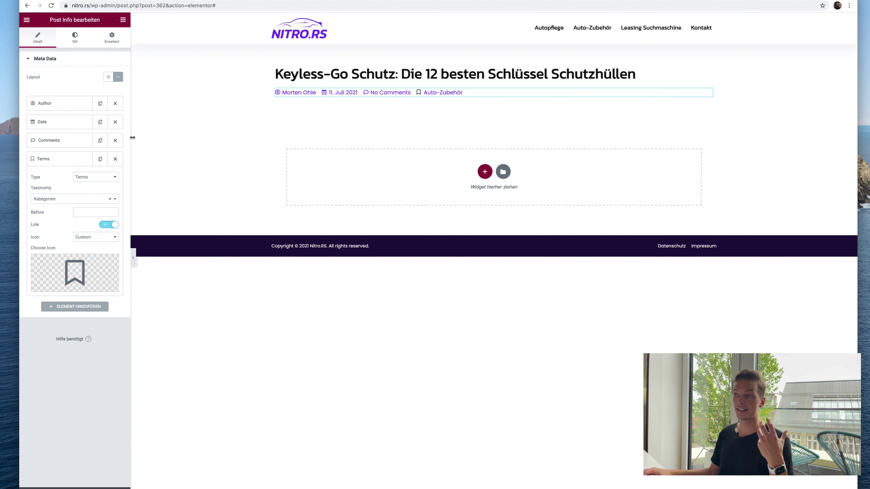
# Insert a Featured Image widget directly below the post info line
pyautogui.click(151, 79)
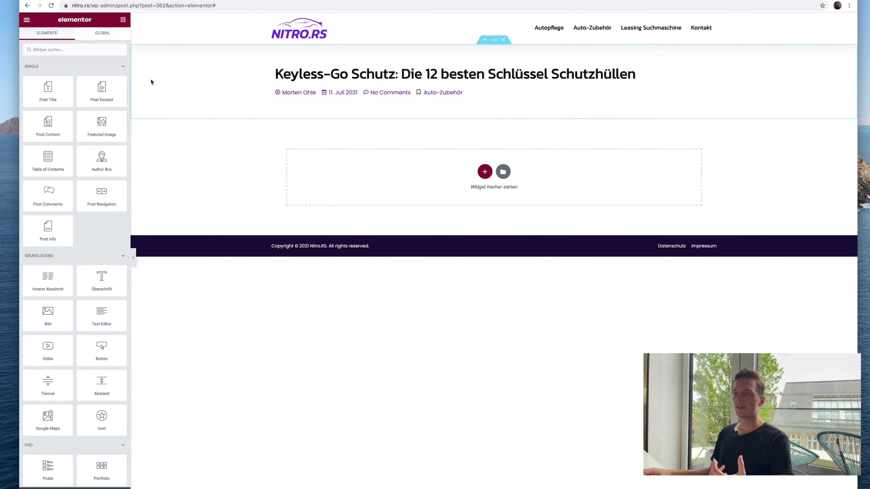
pyautogui.moveTo(102, 125); pyautogui.dragTo(321, 105)
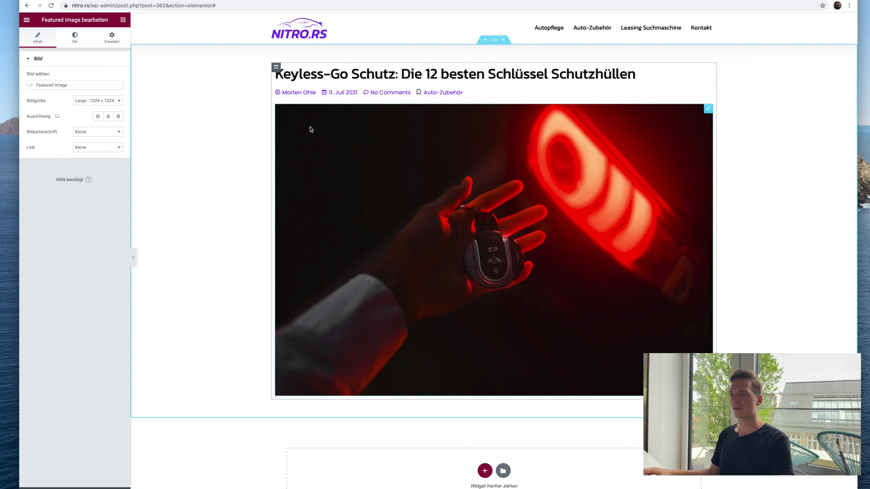
# Try the attachment caption (Beschriftung des Anhangs) on the featured image and reset the caption to Keine
pyautogui.click(82, 105)
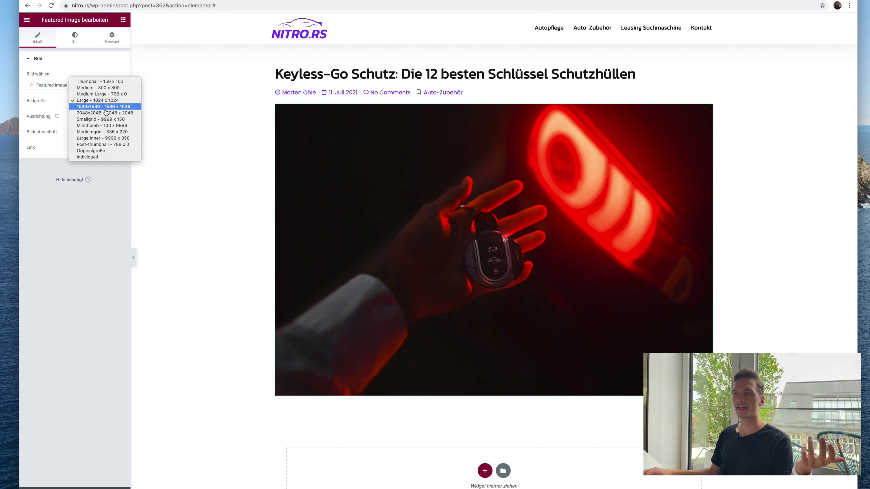
pyautogui.click(48, 70)
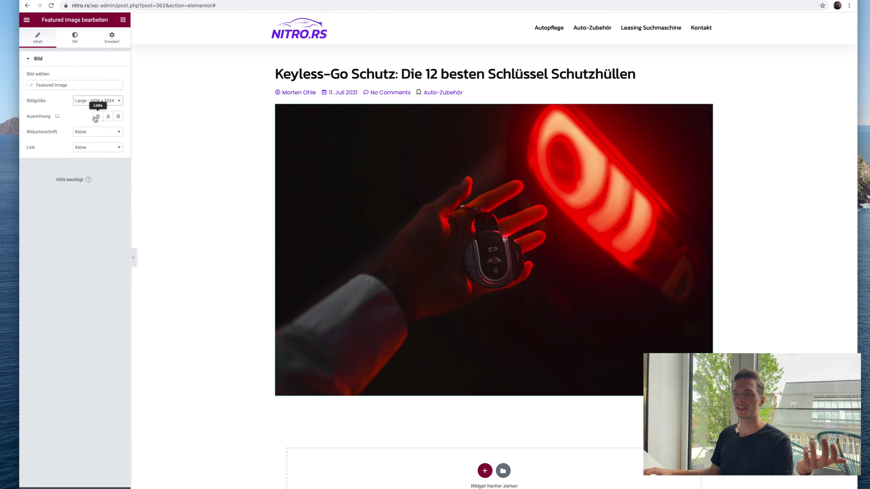
pyautogui.click(89, 135)
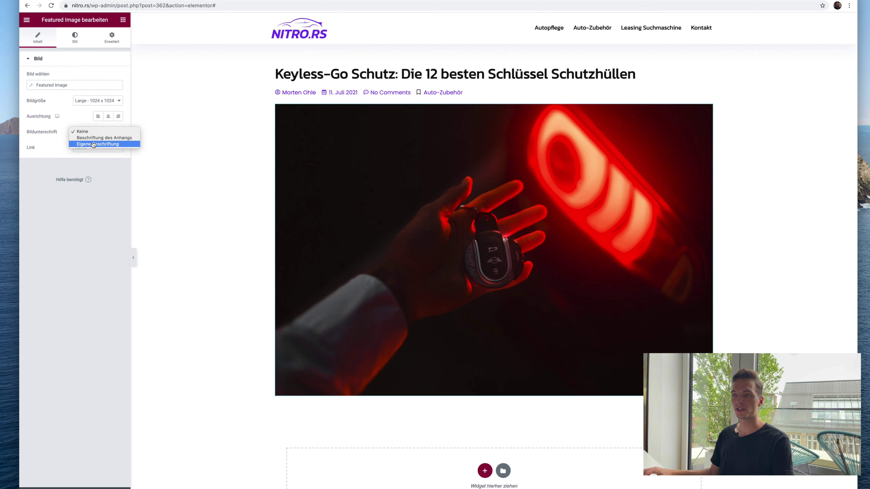
pyautogui.click(99, 137)
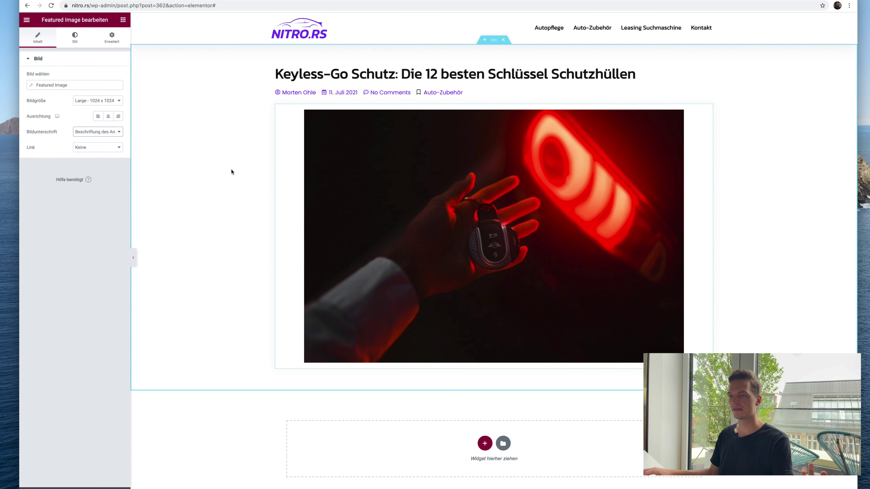
pyautogui.click(98, 132)
pyautogui.click(82, 125)
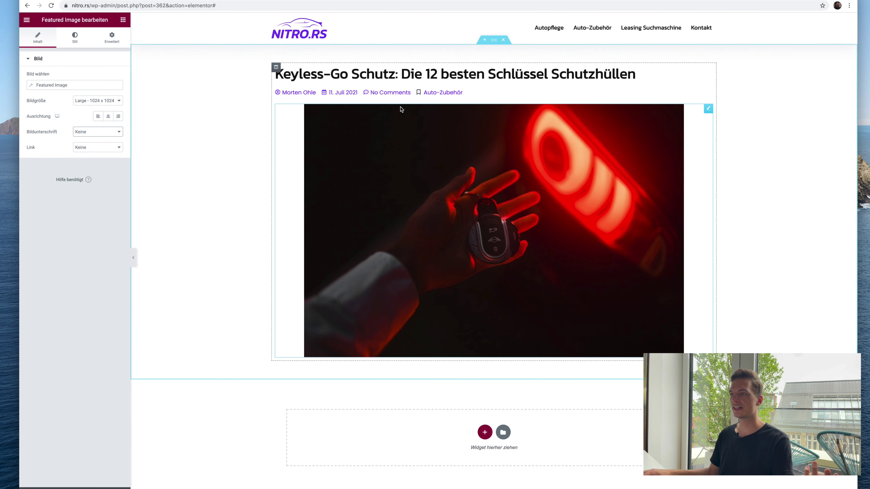
# Center the featured image and set its width to 100 %
pyautogui.click(106, 117)
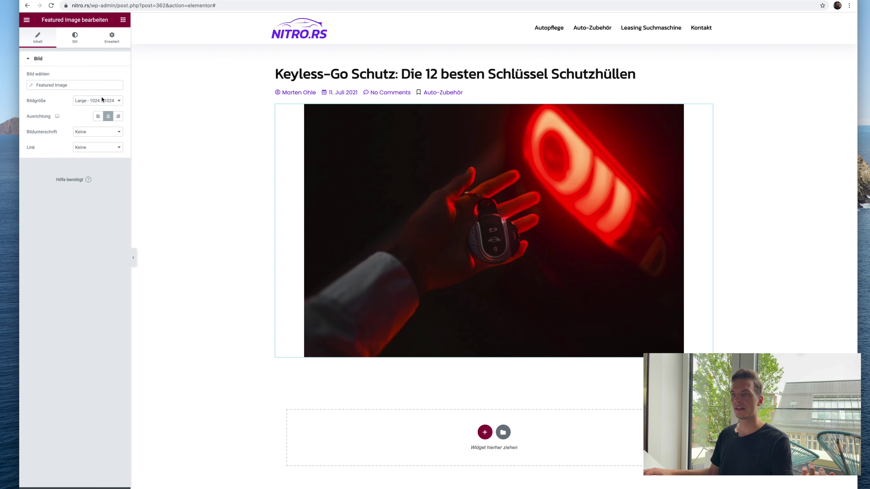
pyautogui.click(102, 100)
pyautogui.click(48, 98)
pyautogui.click(74, 38)
pyautogui.click(110, 85)
pyautogui.write('100')
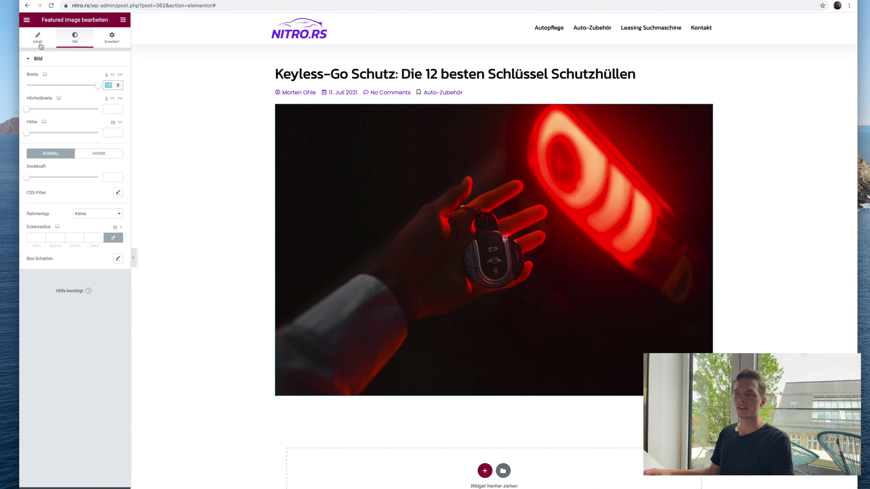
# Try the attachment caption on the full-width featured image once more and switch it back to Keine
pyautogui.click(35, 36)
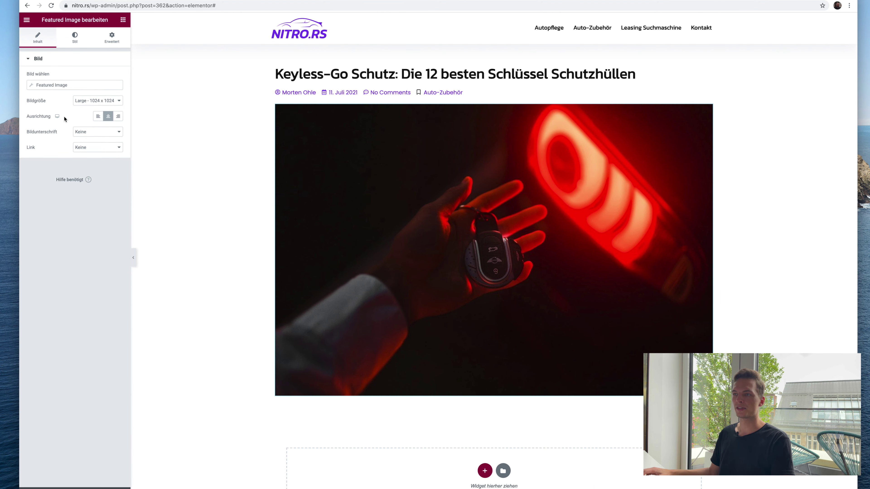
pyautogui.click(99, 137)
pyautogui.click(99, 139)
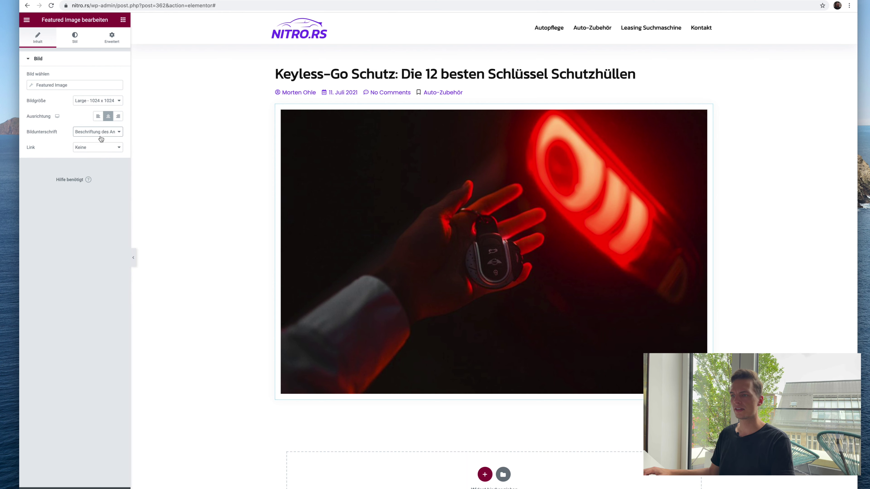
pyautogui.click(101, 139)
pyautogui.click(87, 123)
# Set the corner radius of the featured image to 2 px on all four corners
pyautogui.click(76, 42)
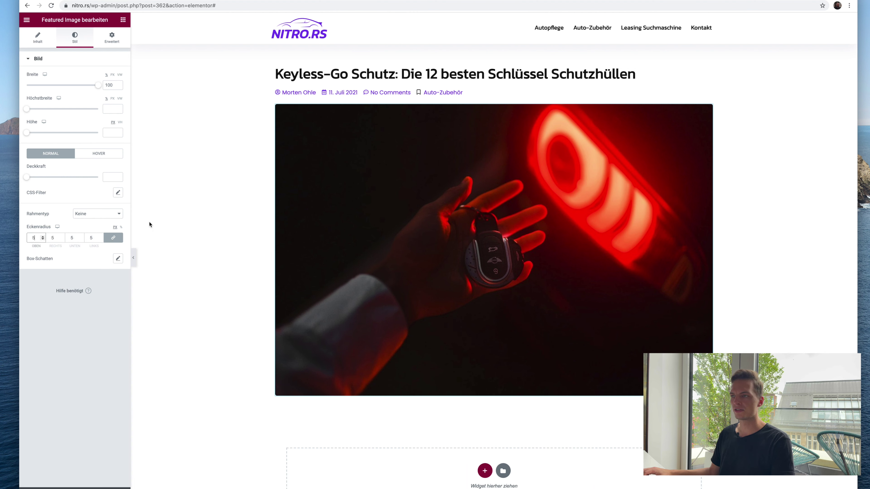
pyautogui.press('Down')
pyautogui.press('Down')
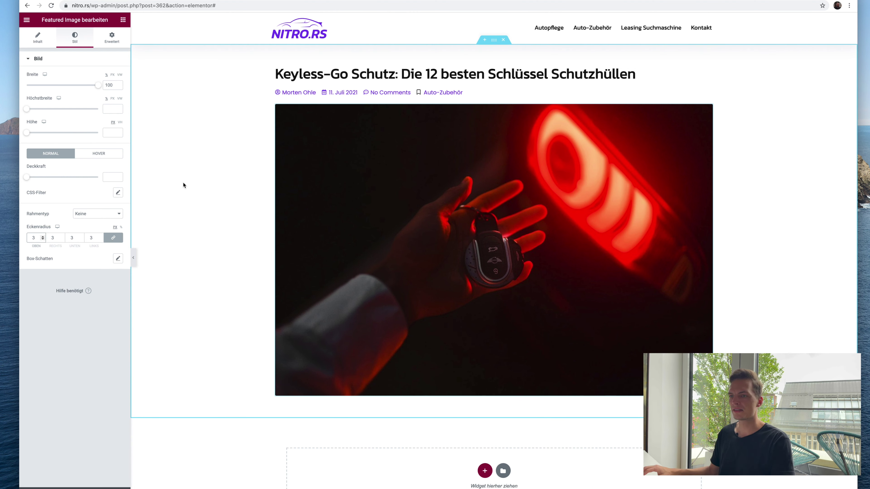
pyautogui.press('Down')
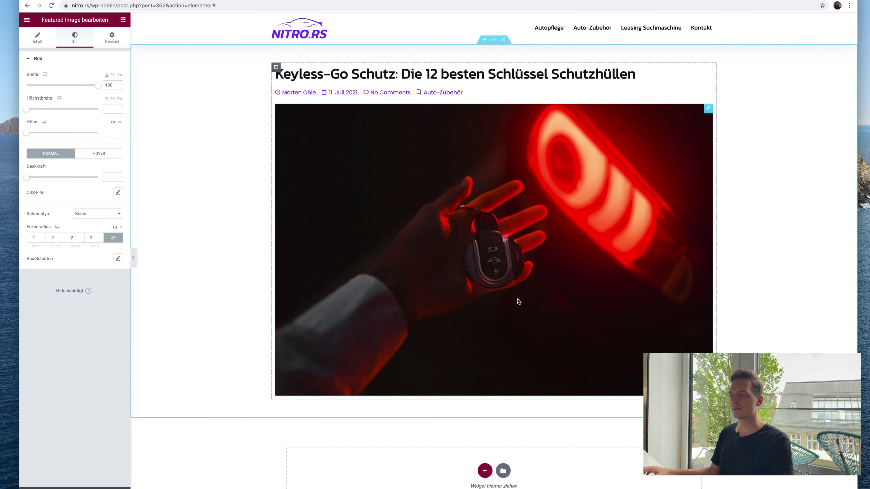
# Try the default box shadow on the featured image and reset it
pyautogui.click(118, 259)
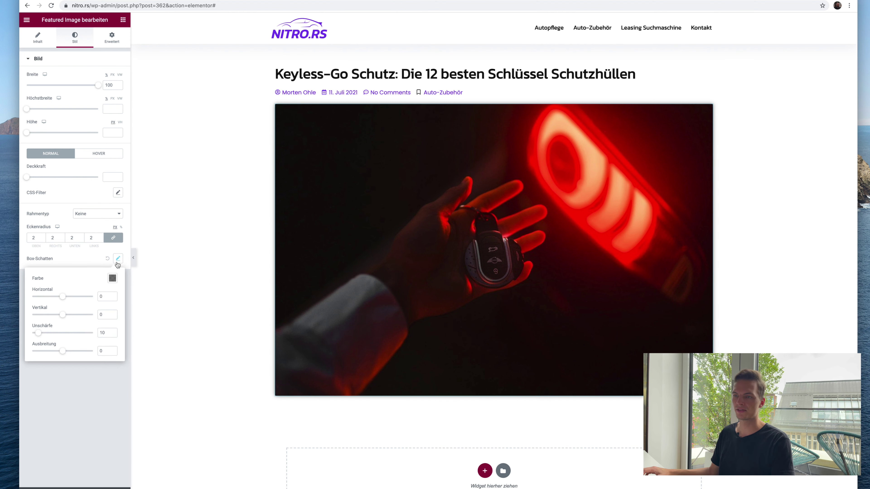
pyautogui.click(127, 275)
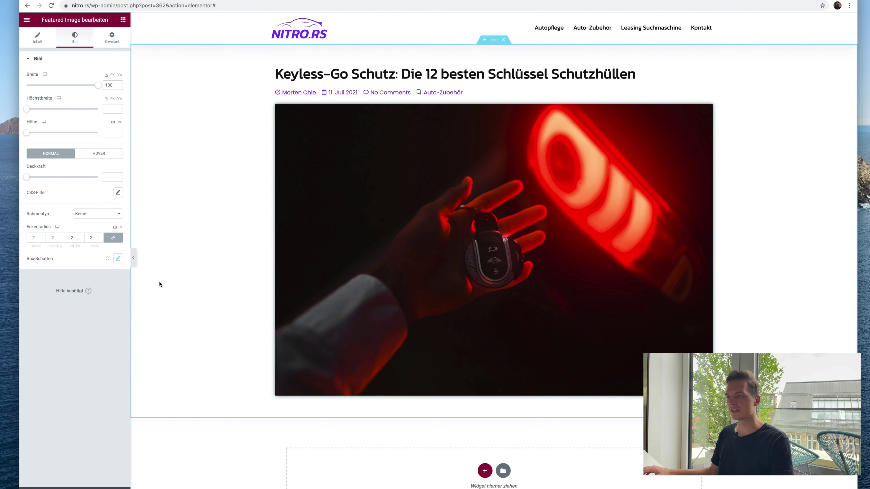
pyautogui.click(109, 260)
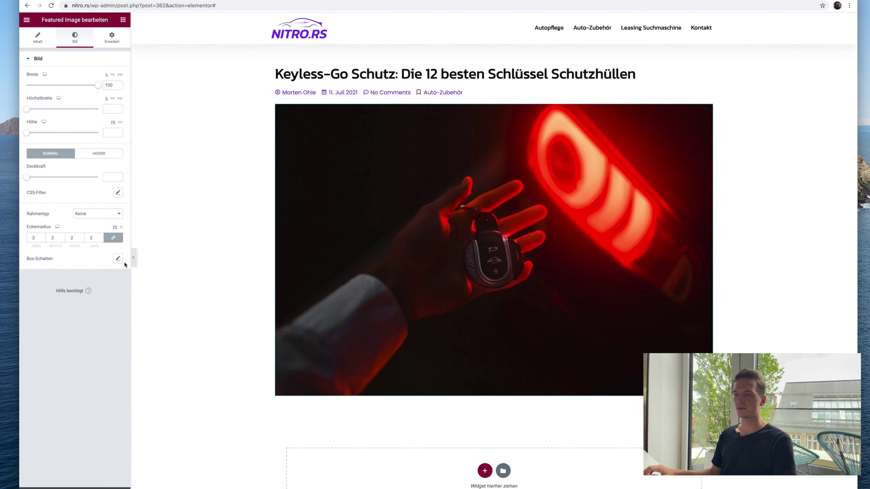
pyautogui.scroll(-3, 206, 208)
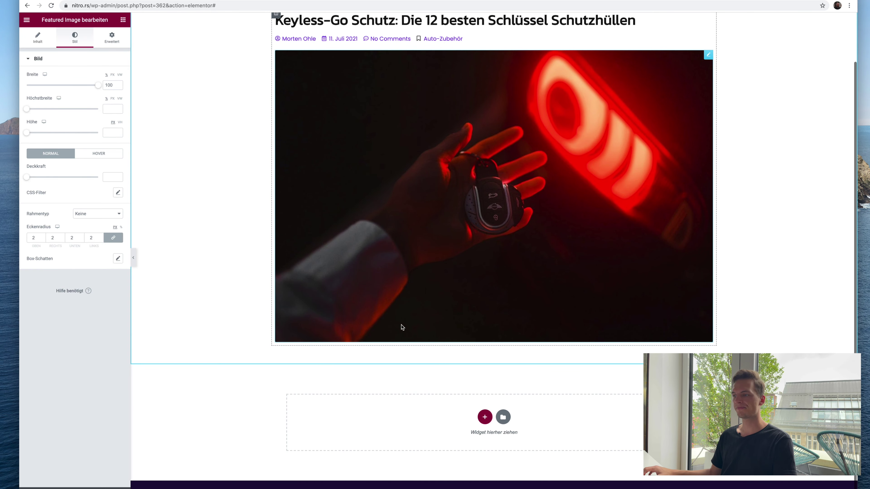
pyautogui.scroll(3, 418, 233)
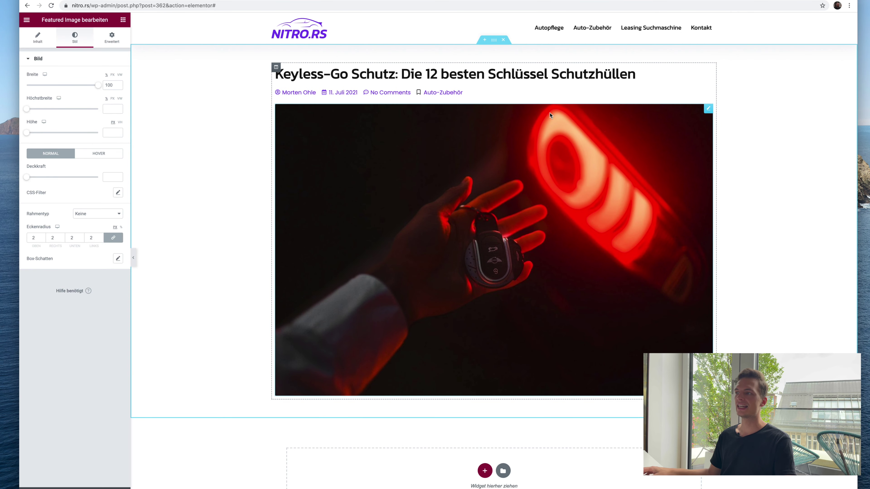
# Open the responsive preview, check the template at tablet size and switch to the mobile view
pyautogui.click(67, 487)
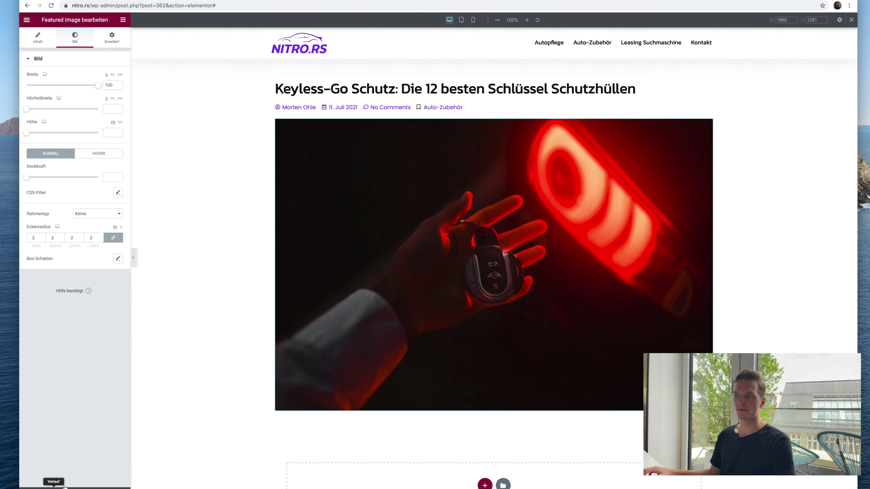
pyautogui.click(461, 21)
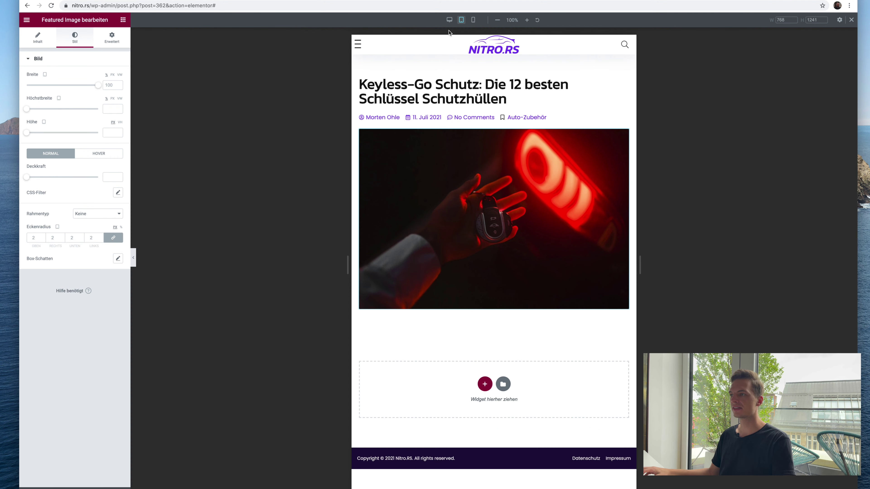
pyautogui.click(471, 22)
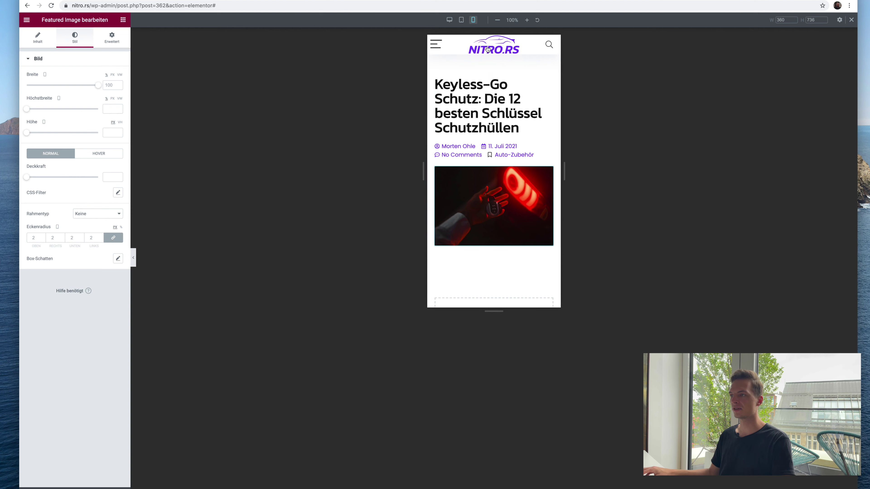
# Try 30 px of mobile padding on the title section, then set all four sides to 10 px
pyautogui.click(495, 55)
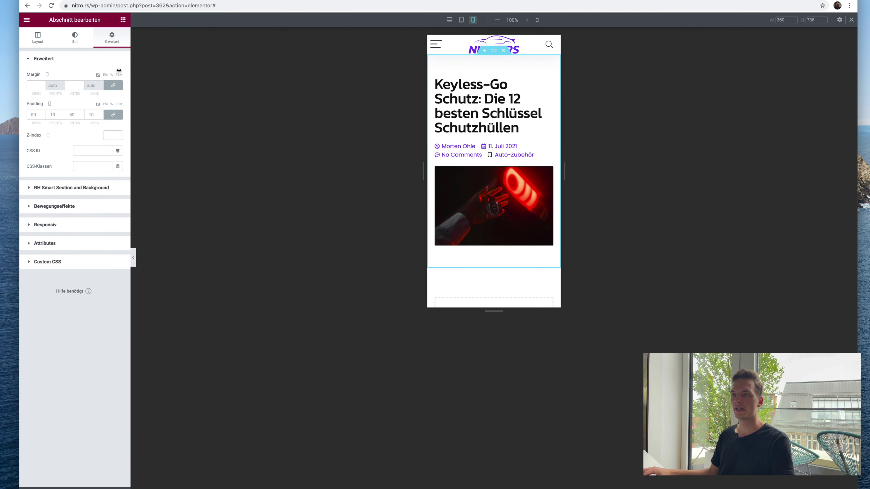
pyautogui.click(36, 115)
pyautogui.write('30')
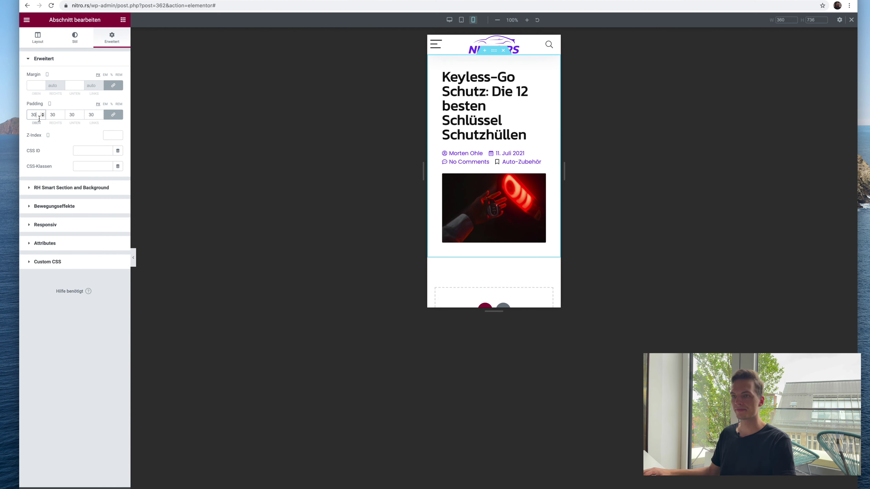
pyautogui.click(51, 115)
pyautogui.press('BackSpace')
pyautogui.write('1')
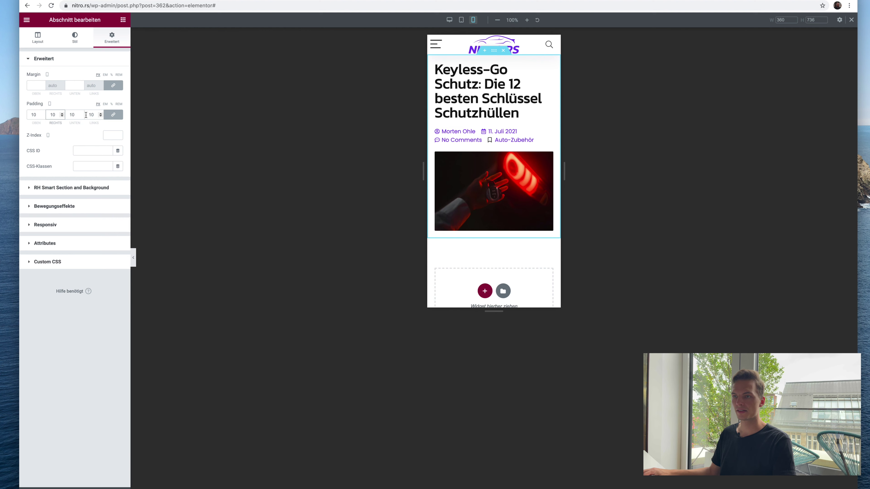
# Unlink the title section's mobile padding values and set only the top padding to 0
pyautogui.click(113, 114)
pyautogui.click(33, 115)
pyautogui.press('BackSpace')
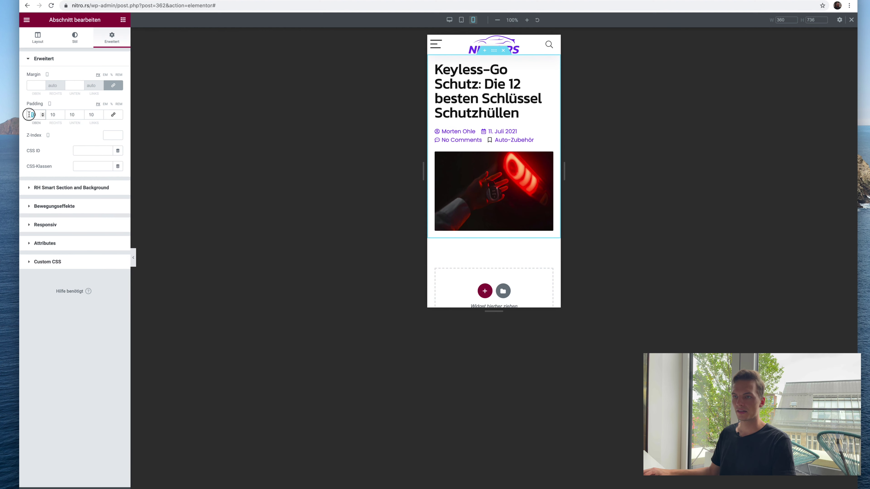
pyautogui.write('2')
pyautogui.press('BackSpace')
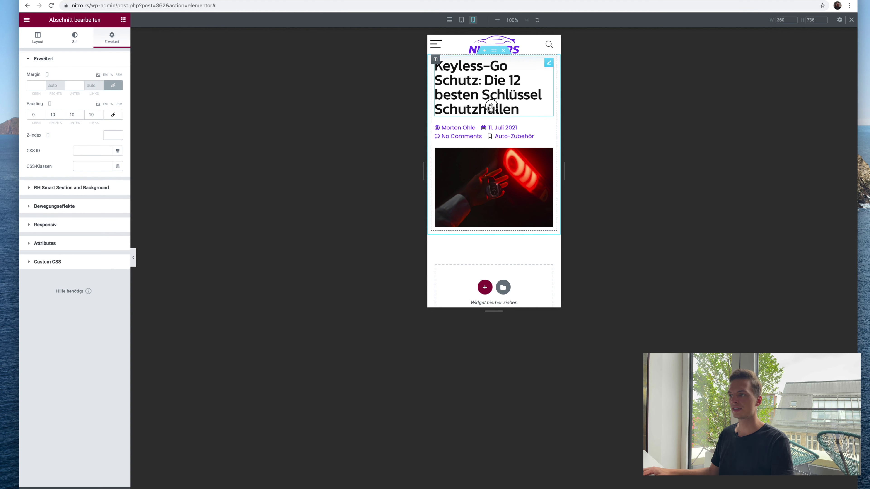
# Set the post title's font size to 28 px for the mobile view
pyautogui.click(436, 61)
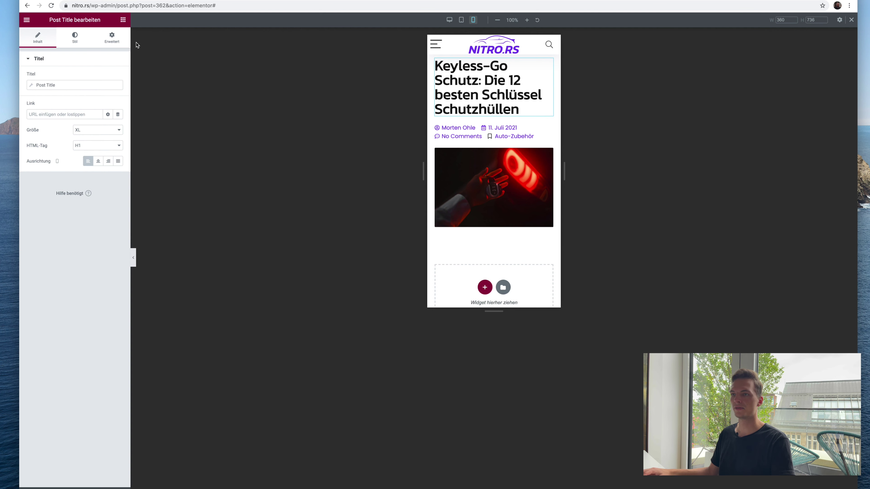
pyautogui.click(75, 43)
pyautogui.click(119, 93)
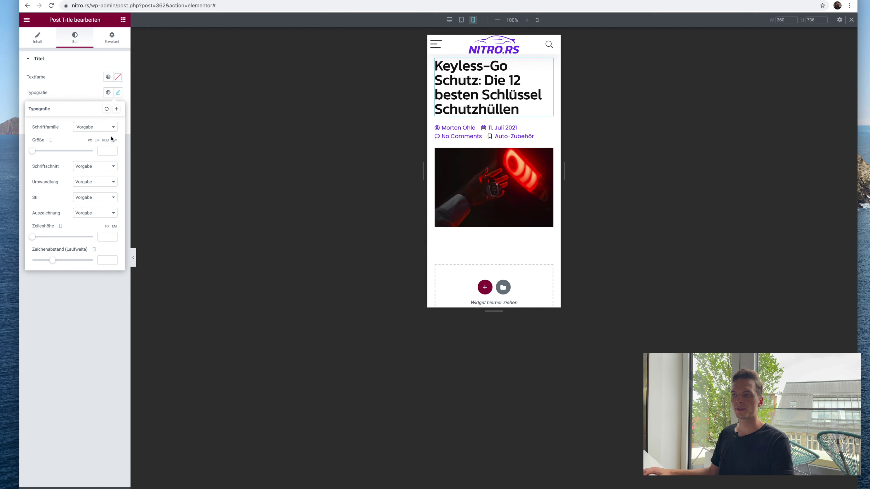
pyautogui.click(102, 151)
pyautogui.write('20')
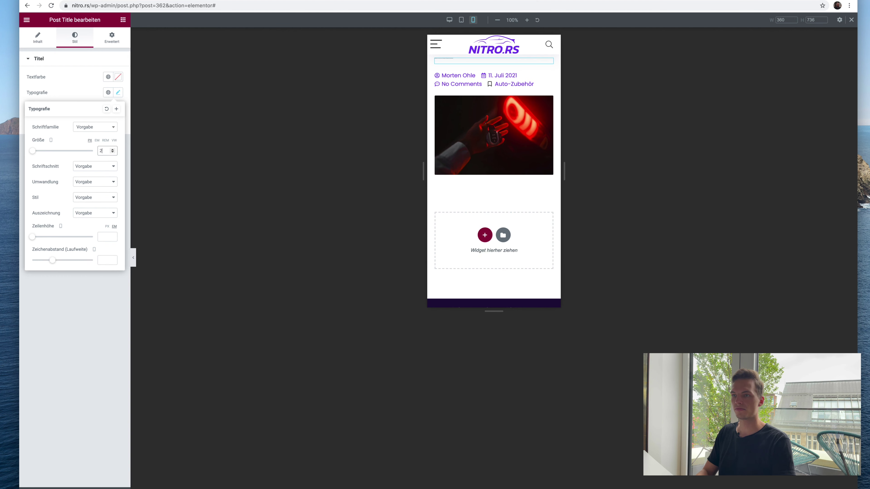
pyautogui.press('BackSpace')
pyautogui.write('9')
pyautogui.press('BackSpace')
pyautogui.write('8')
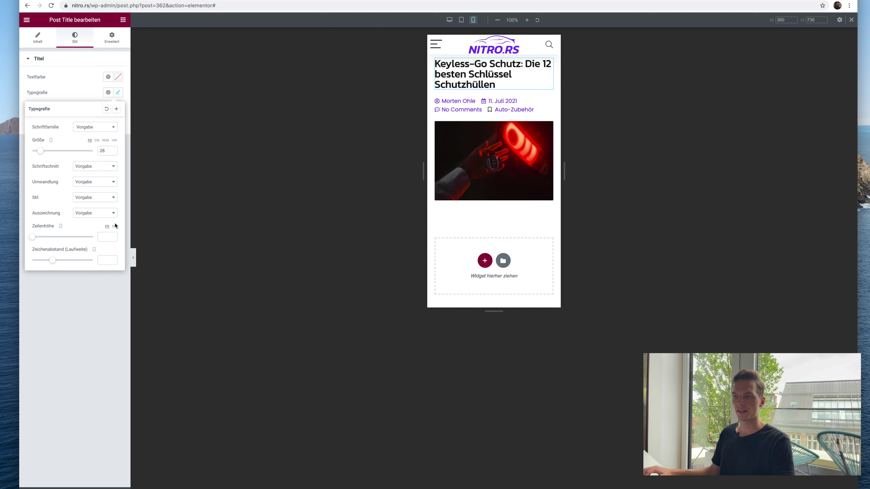
# Try line heights of 1.4 and 1.3 em on the mobile post title and settle on 1.2 em
pyautogui.write('1,4')
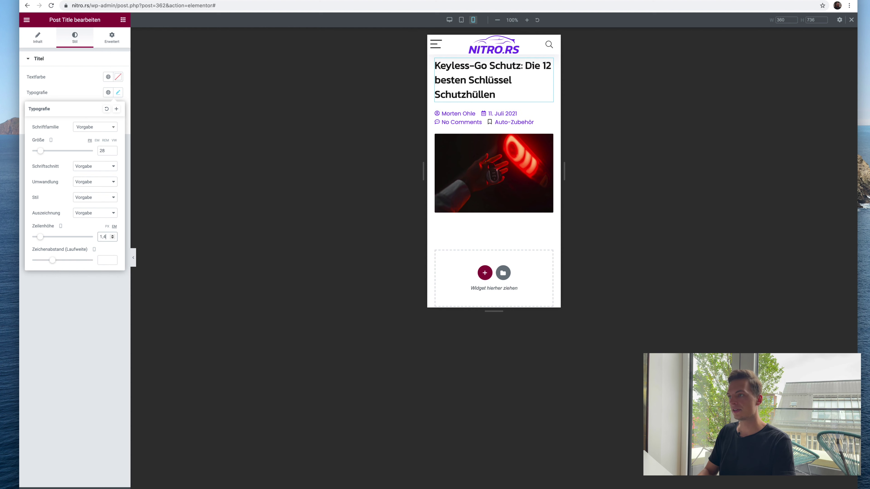
pyautogui.press('BackSpace')
pyautogui.write('3')
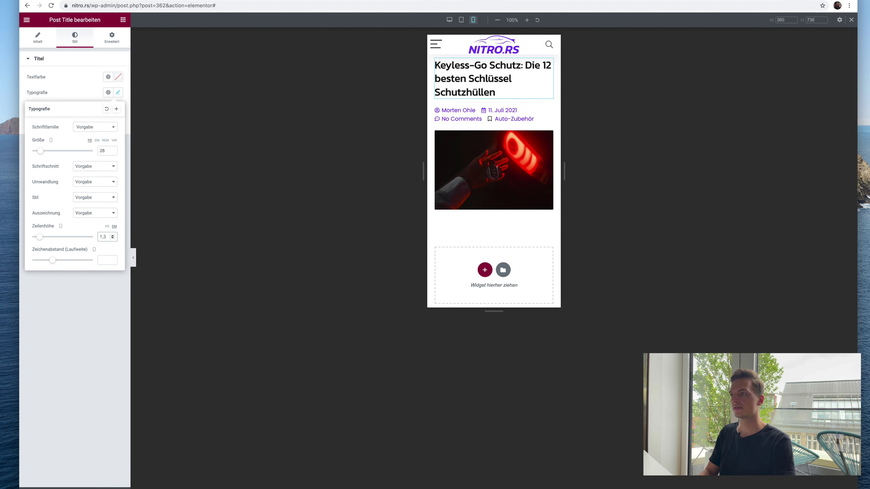
pyautogui.press('BackSpace')
pyautogui.write('2')
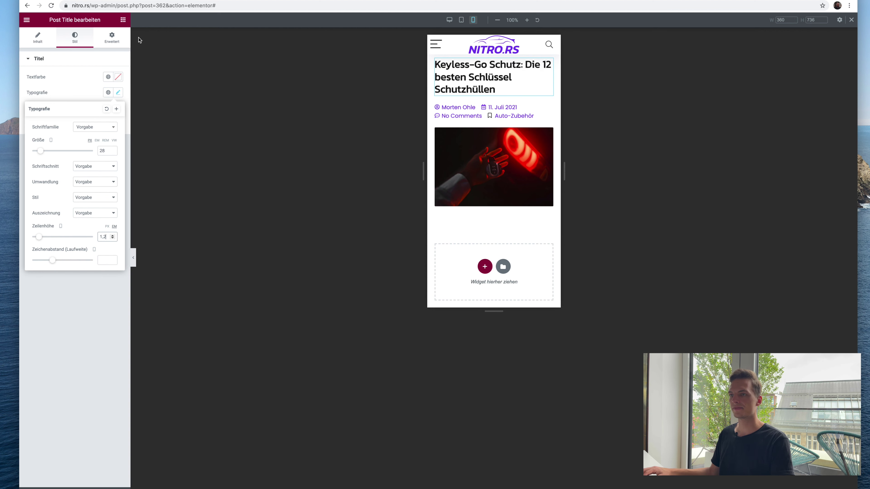
# Set the title section's mobile top padding to 20 px and return to the desktop view
pyautogui.click(493, 50)
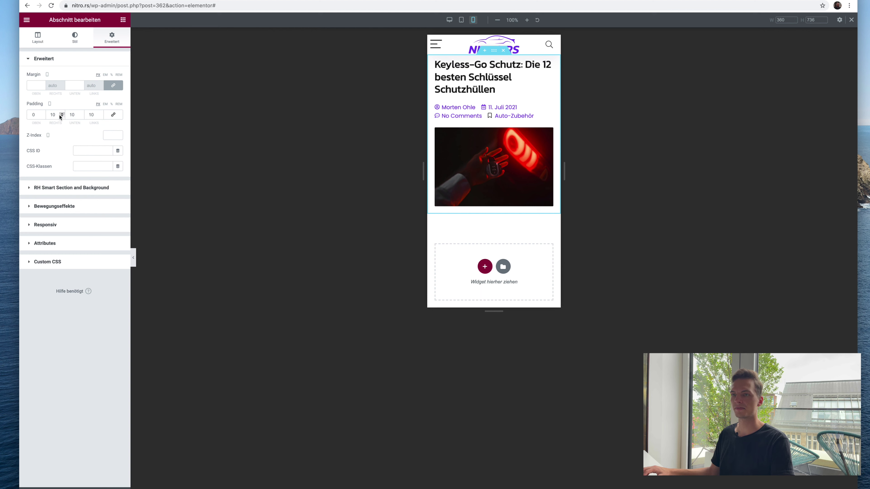
pyautogui.write('2')
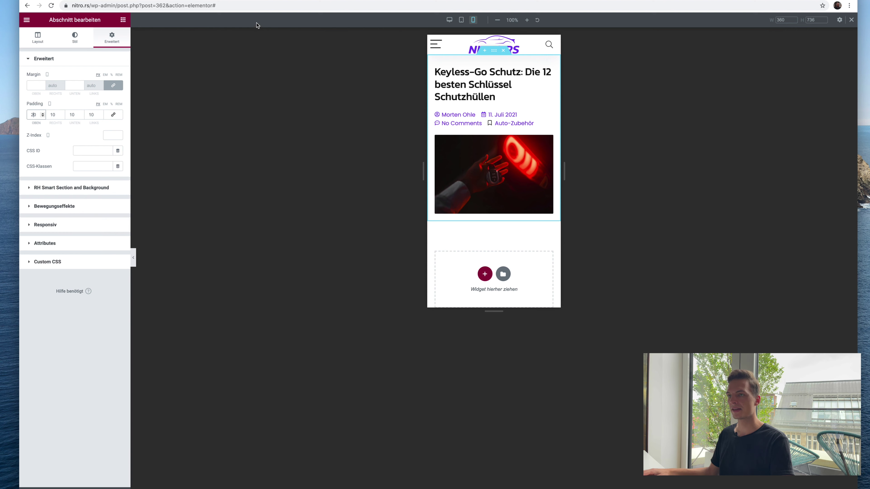
pyautogui.click(449, 19)
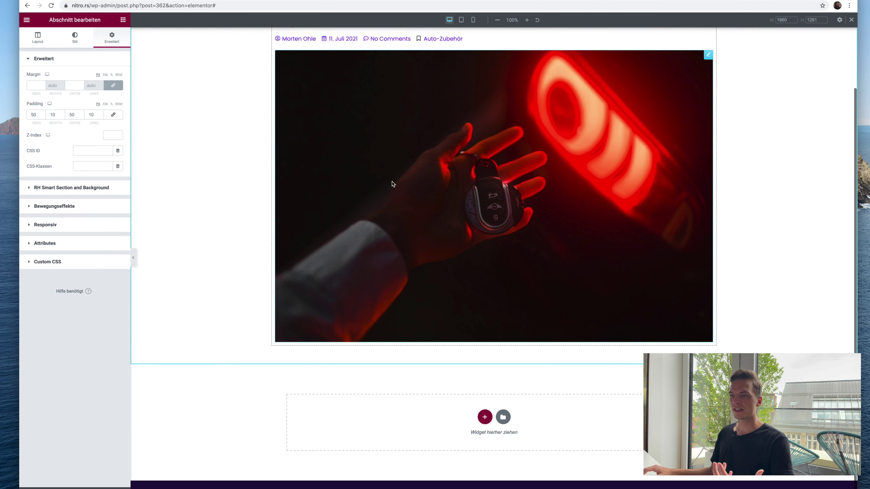
# Add a single-column section below the featured image with a boxed content width of 960
pyautogui.click(123, 20)
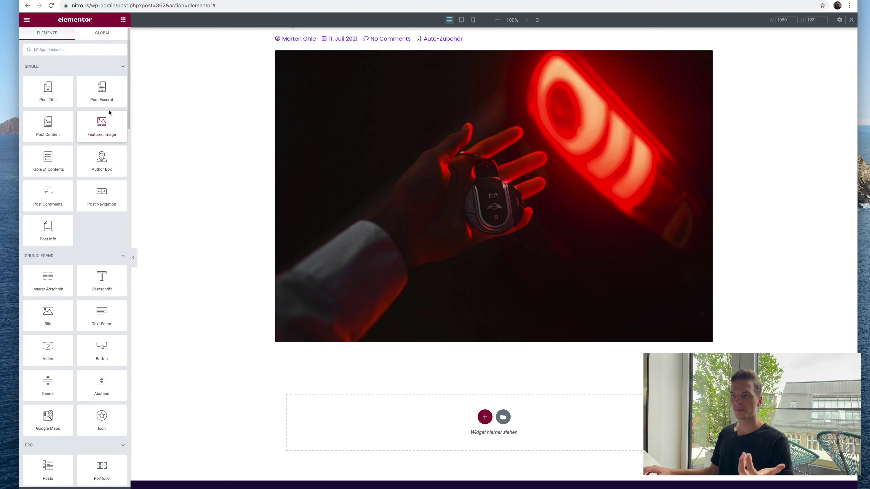
pyautogui.click(485, 417)
pyautogui.click(393, 431)
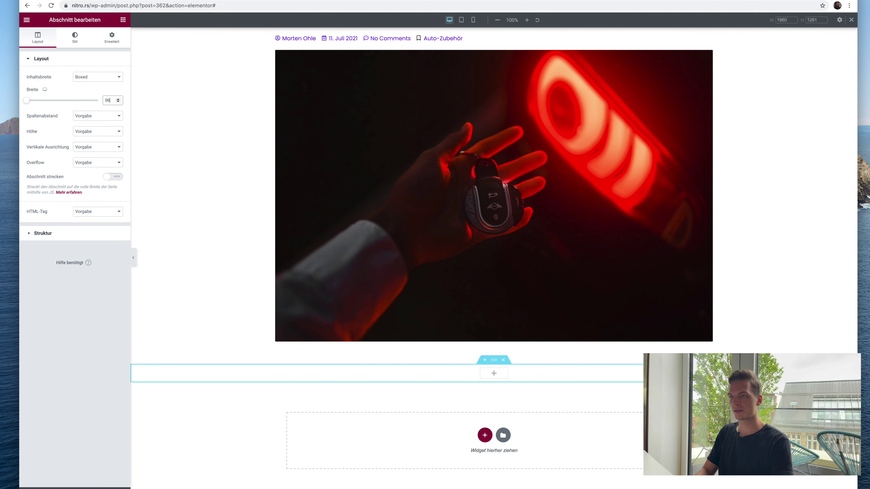
# Place a Post Content widget in the new section and look through the article it inserts
pyautogui.click(122, 20)
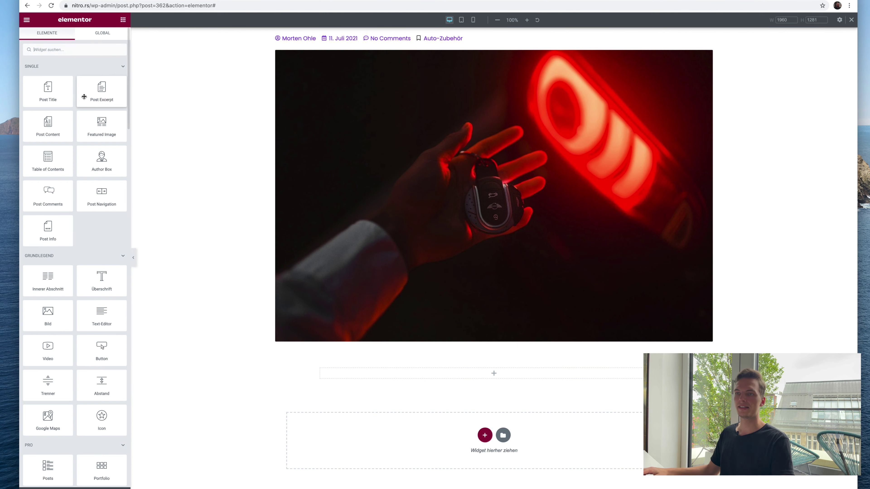
pyautogui.moveTo(48, 124); pyautogui.dragTo(416, 374)
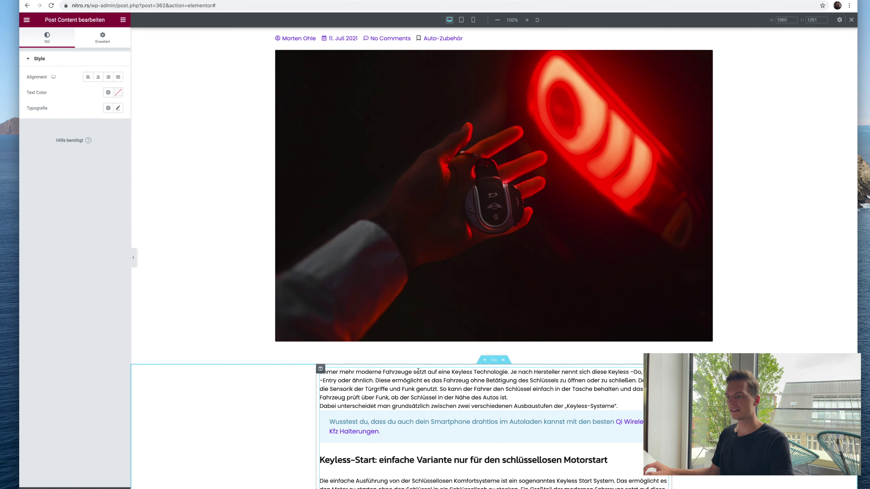
pyautogui.scroll(-20, 417, 371)
pyautogui.scroll(15, 418, 371)
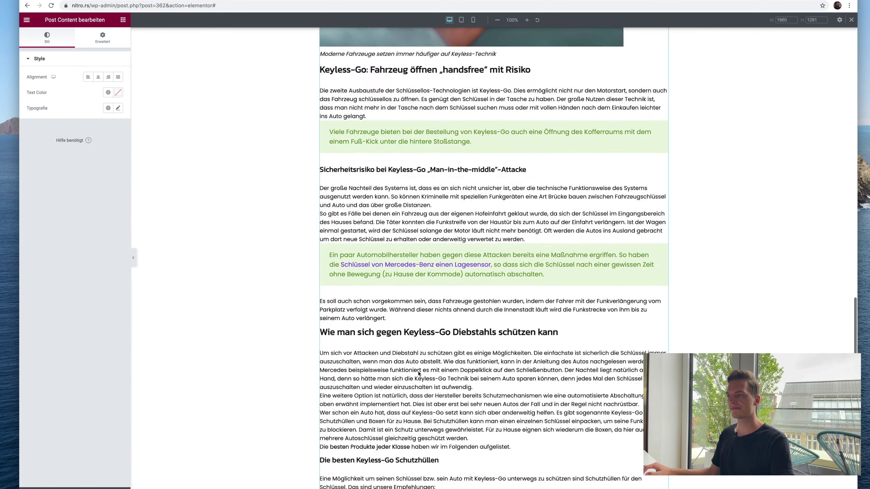
pyautogui.scroll(-20, 418, 371)
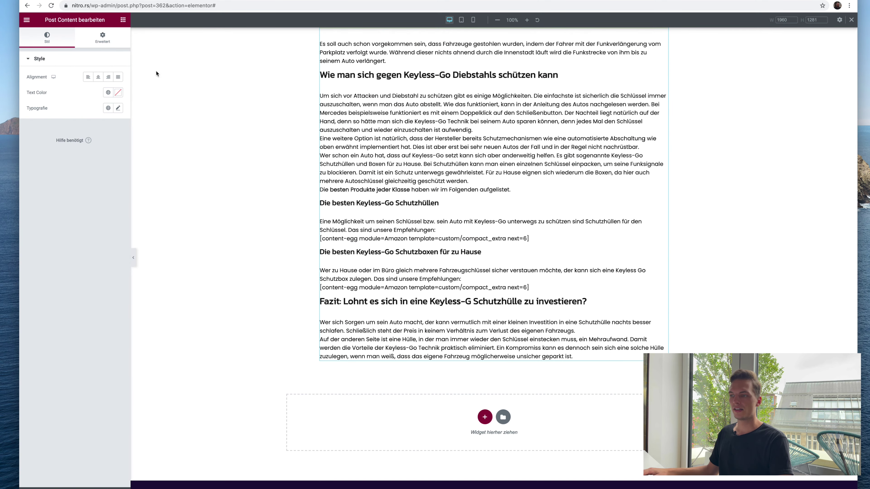
pyautogui.scroll(15, 188, 132)
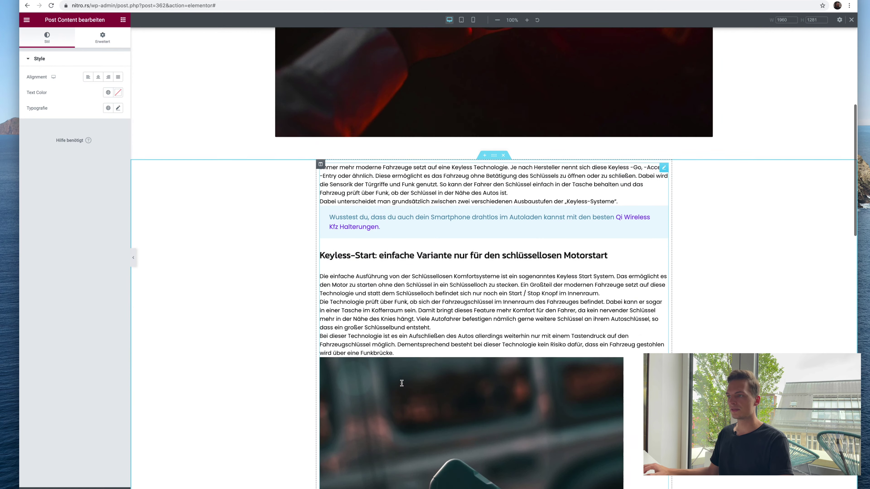
# Set the content section's unlinked padding to 0 px top, 10 px right, 50 px bottom and 10 px left
pyautogui.scroll(2, 402, 383)
pyautogui.click(493, 210)
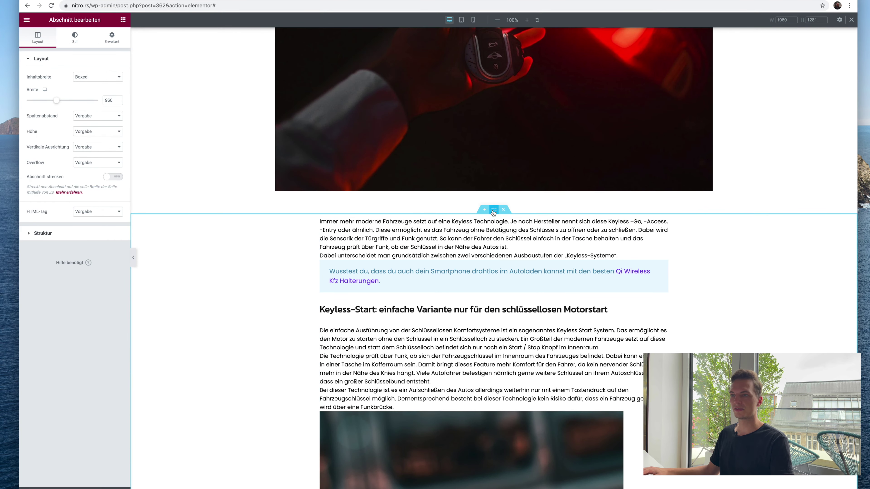
pyautogui.click(108, 37)
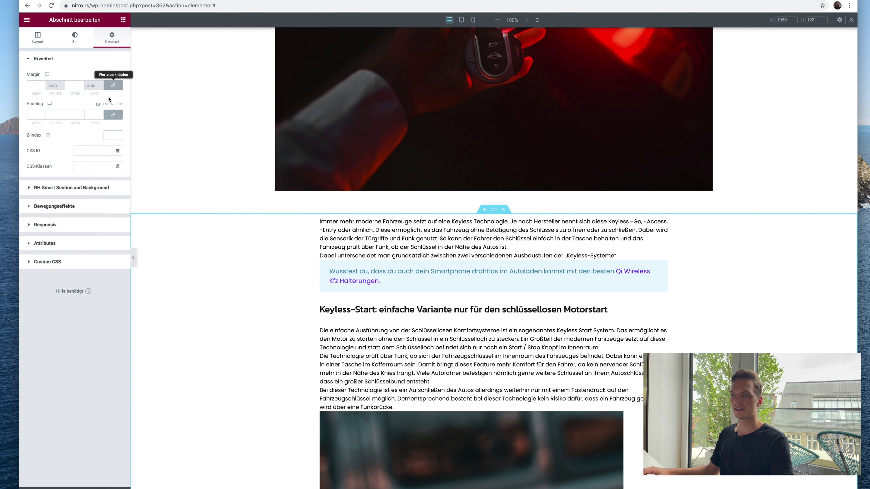
pyautogui.click(108, 117)
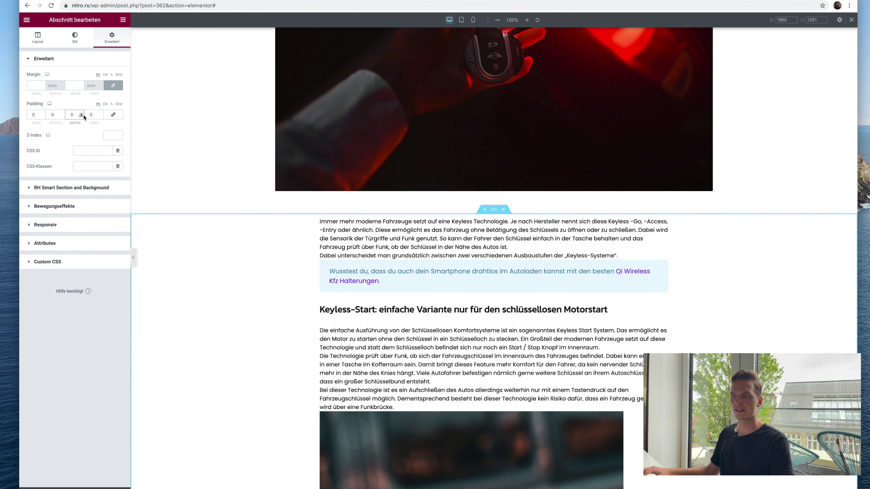
pyautogui.click(52, 114)
pyautogui.write('1')
pyautogui.scroll(-20, 152, 135)
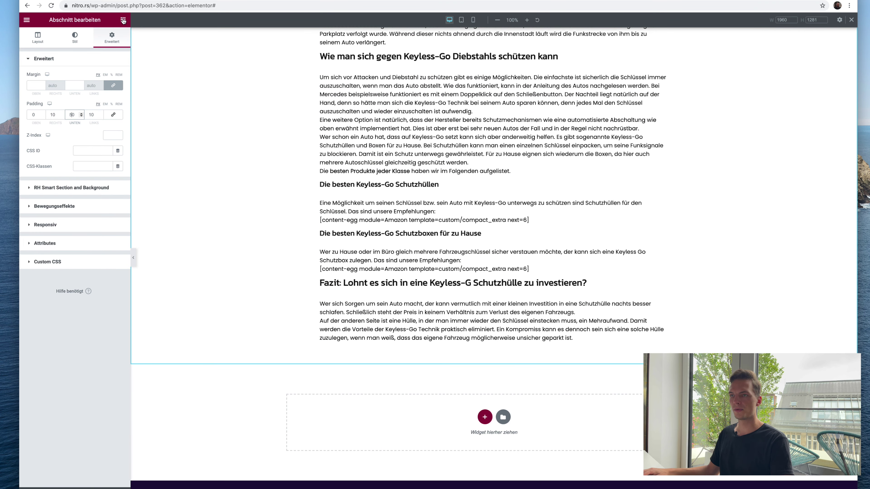
# Add an Author Box below the post content with the HTML tag div and the picture laid out on the left
pyautogui.click(123, 20)
pyautogui.moveTo(458, 347); pyautogui.dragTo(459, 349)
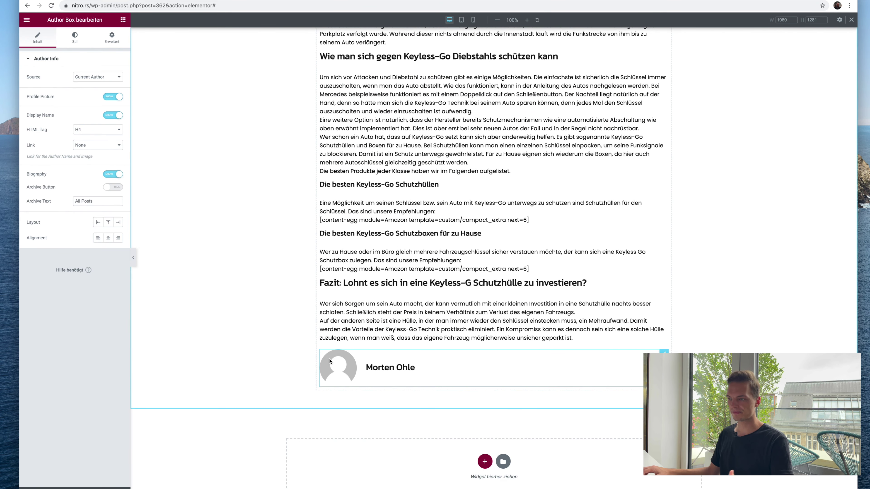
pyautogui.click(98, 132)
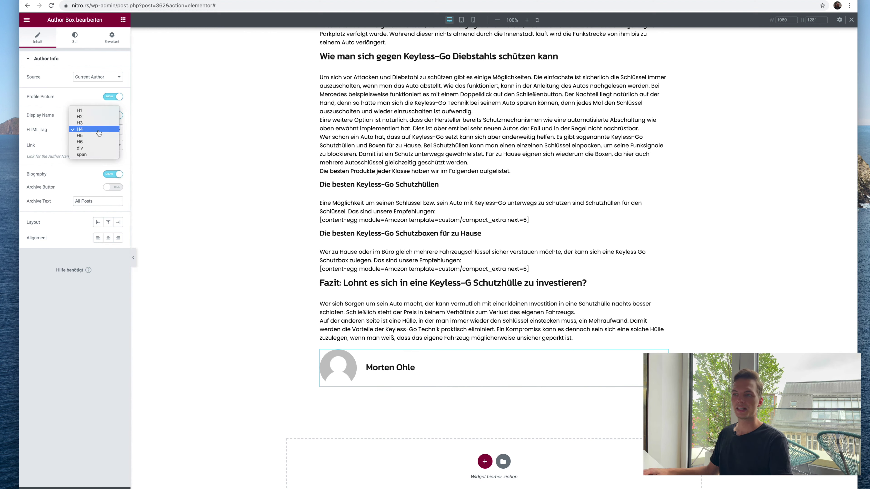
pyautogui.click(96, 151)
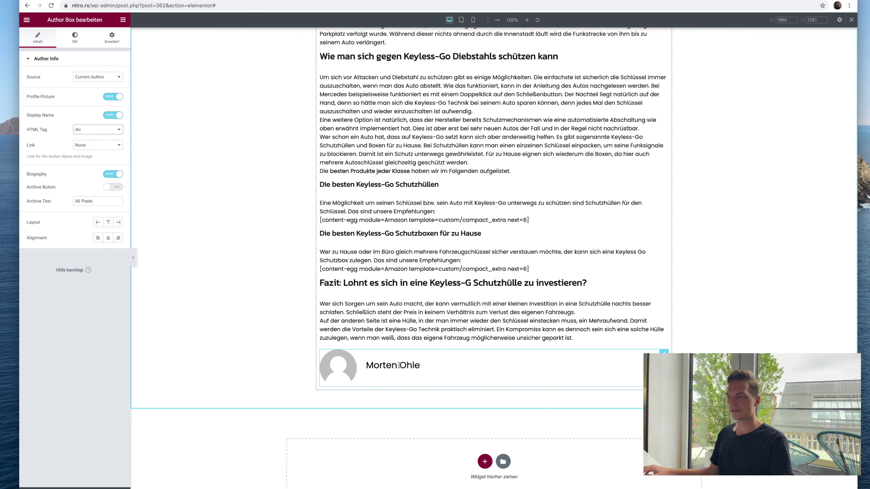
pyautogui.click(98, 223)
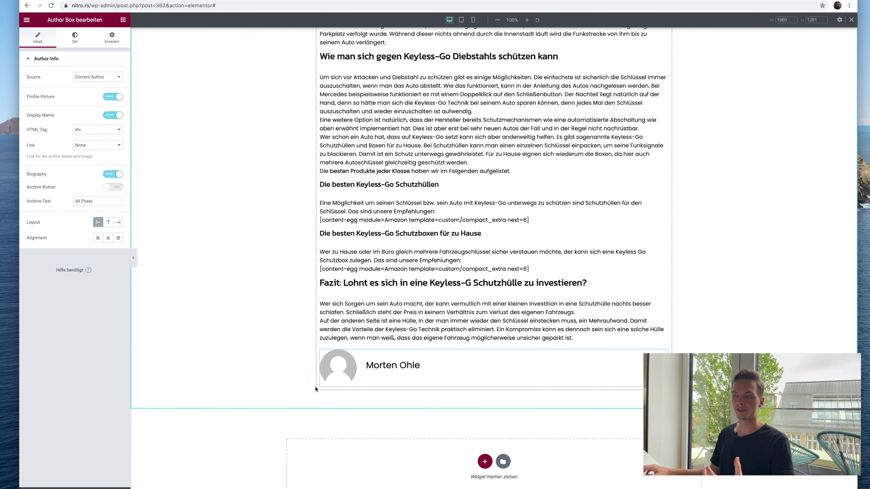
# Add a new single-column section below the section with the post content and author box
pyautogui.scroll(-3, 337, 370)
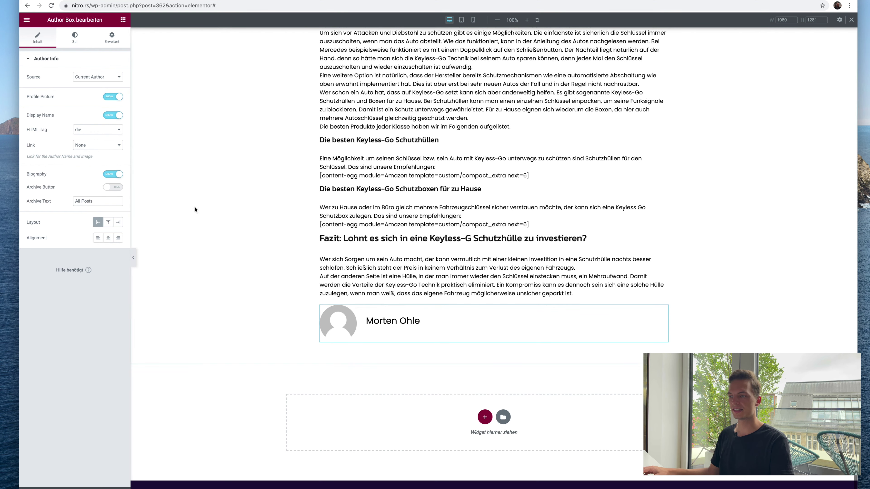
pyautogui.click(123, 21)
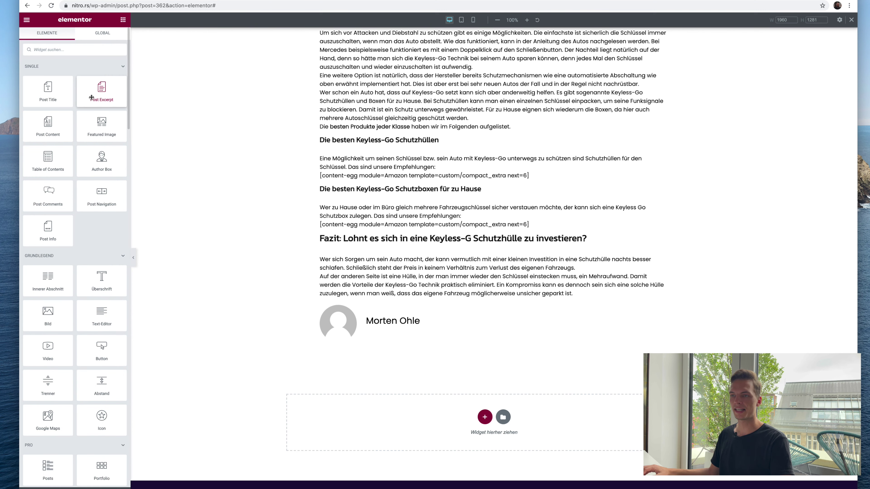
pyautogui.scroll(-3, 92, 98)
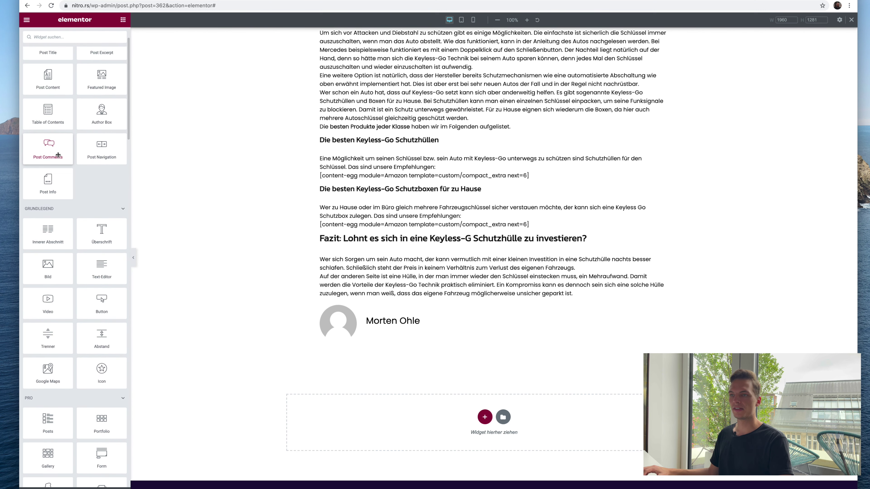
pyautogui.click(484, 417)
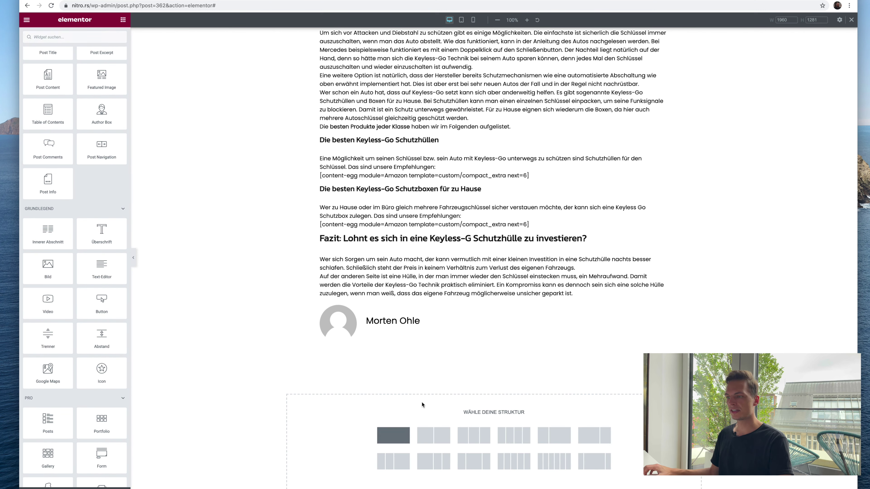
pyautogui.click(394, 435)
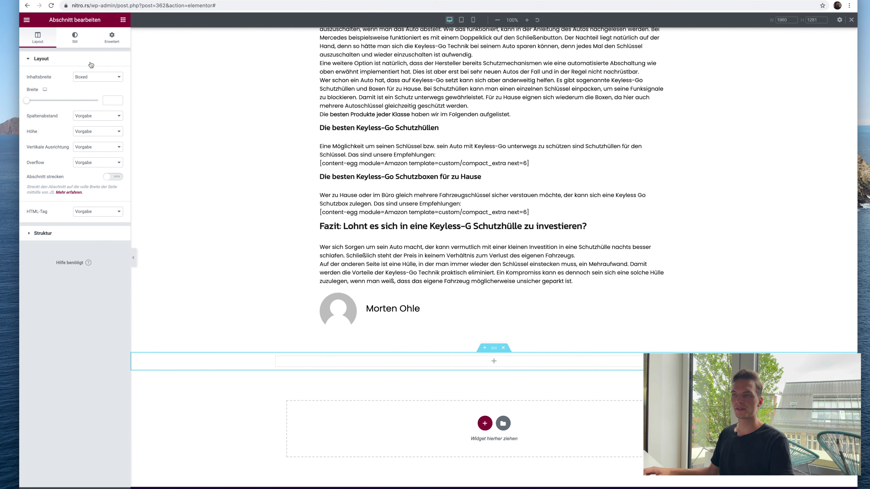
# Give the new section a classic background with the colour #f4f4f4
pyautogui.click(75, 37)
pyautogui.click(88, 93)
pyautogui.click(109, 108)
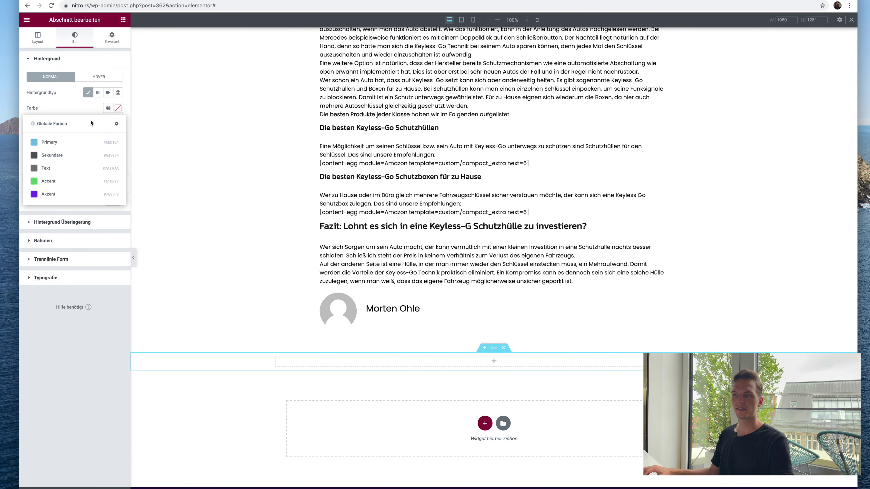
pyautogui.click(117, 109)
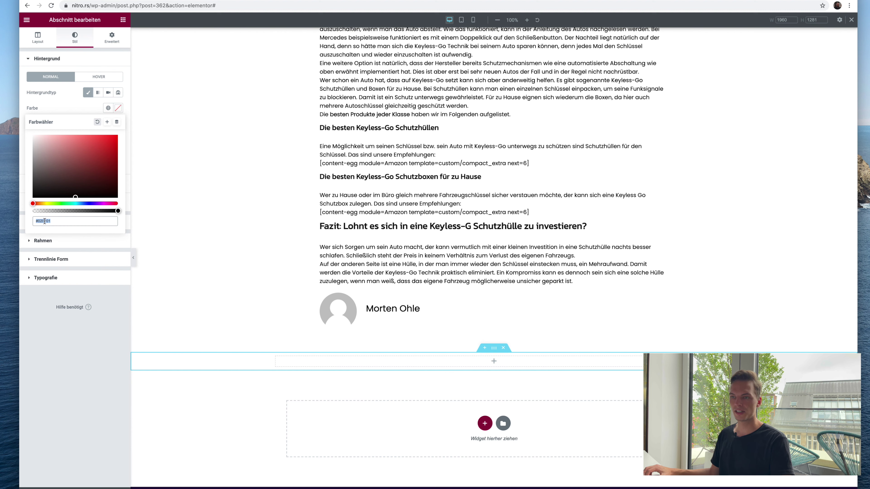
pyautogui.write('#f4f4f4')
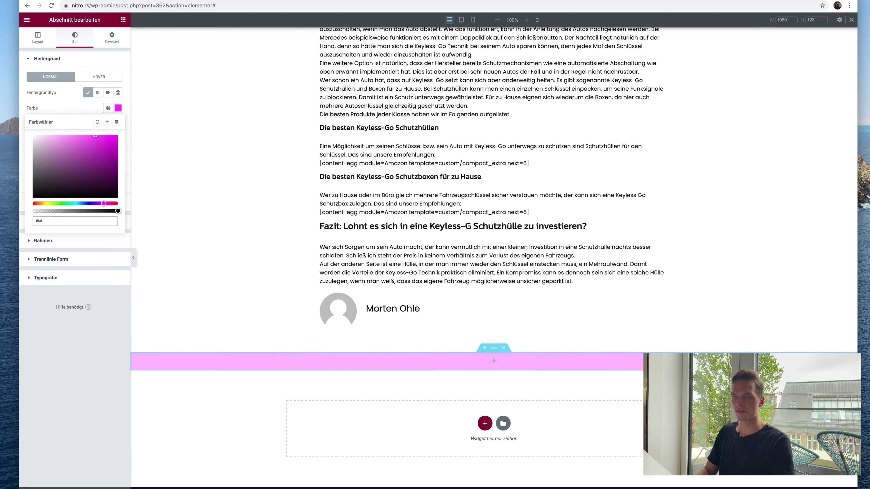
# Place a Post Comments widget in the empty grey section below the author box
pyautogui.click(123, 20)
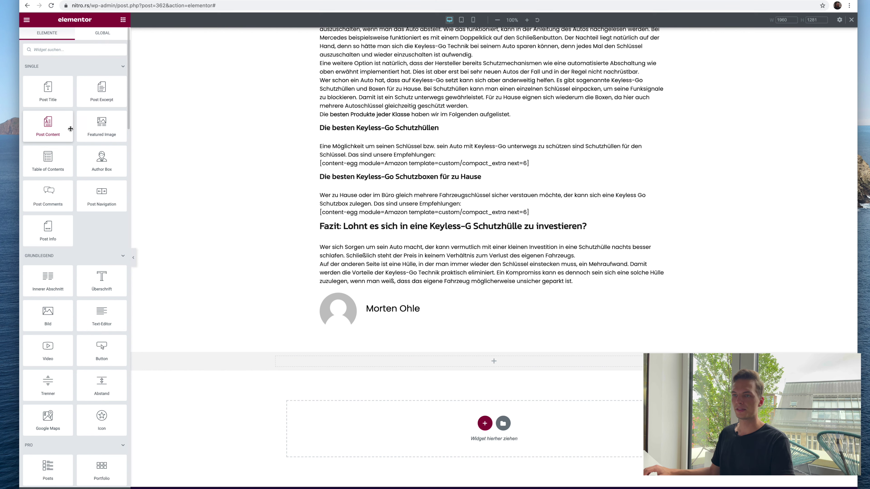
pyautogui.moveTo(48, 195); pyautogui.dragTo(456, 360)
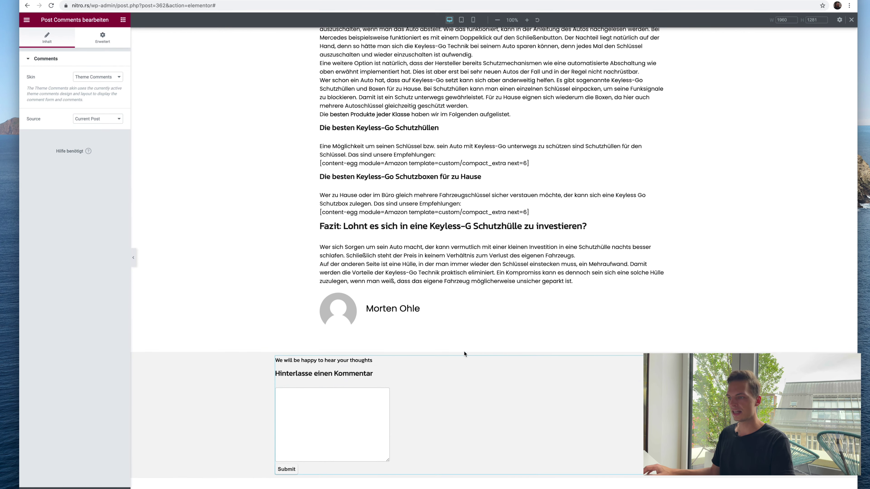
pyautogui.scroll(-3, 463, 352)
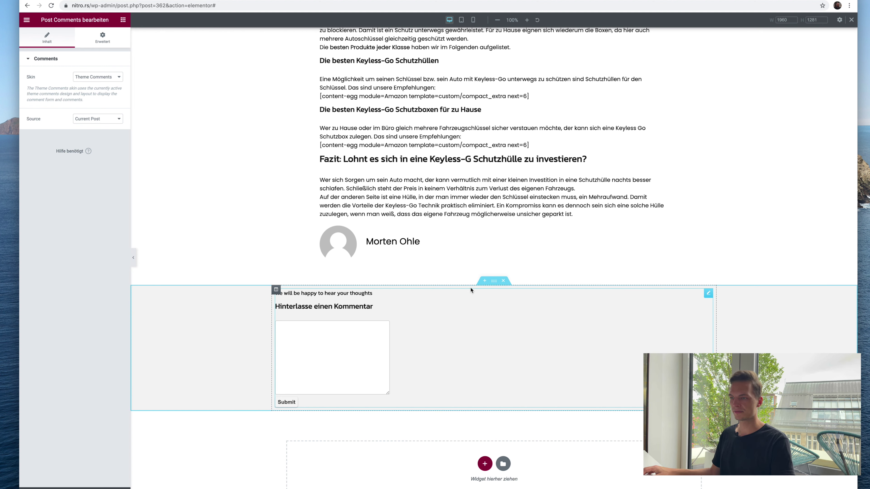
# Set the comments section's unlinked padding to 40 px top, 10 px right, 40 px bottom and 10 px left
pyautogui.click(112, 38)
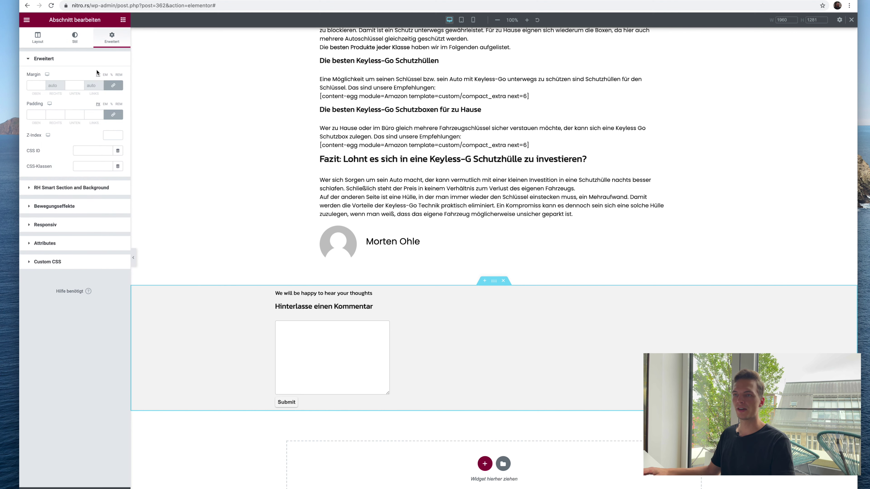
pyautogui.click(105, 115)
pyautogui.write('20')
pyautogui.press('Tab')
pyautogui.write('10')
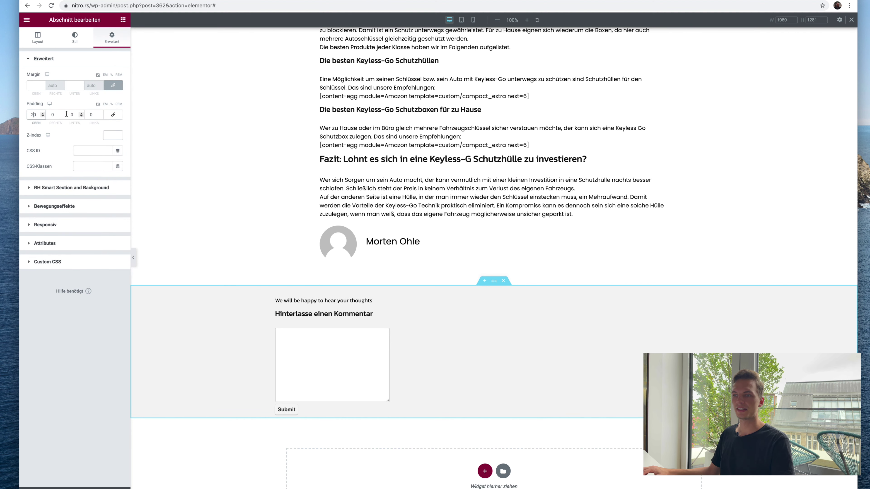
pyautogui.press('Tab')
pyautogui.write('20')
pyautogui.press('Tab')
pyautogui.write('10')
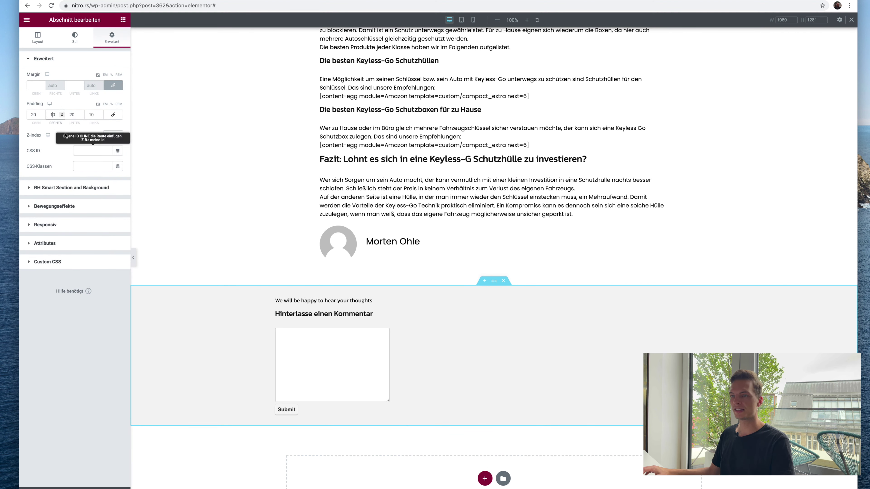
pyautogui.write('40')
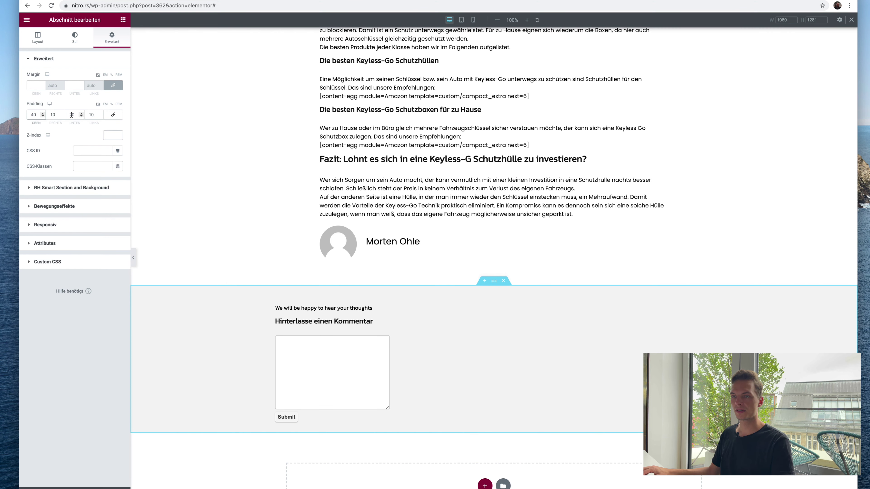
pyautogui.write('40')
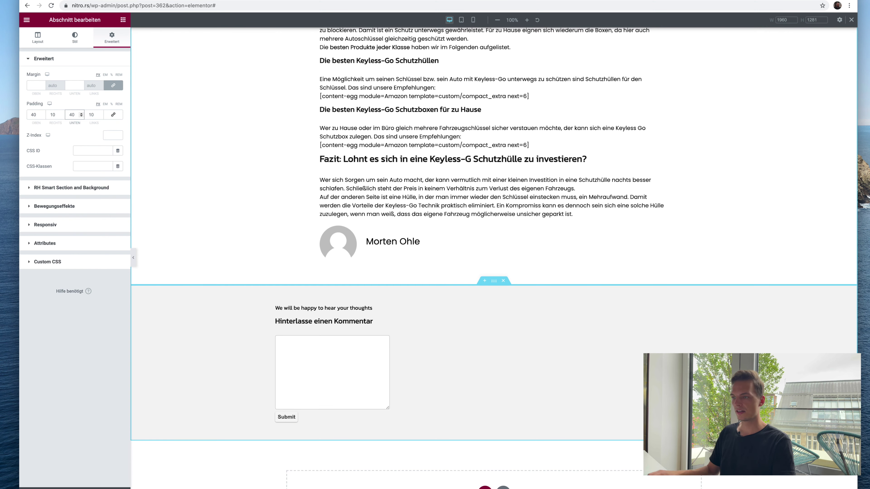
# Add another single-column section below the comments section
pyautogui.scroll(-2, 645, 267)
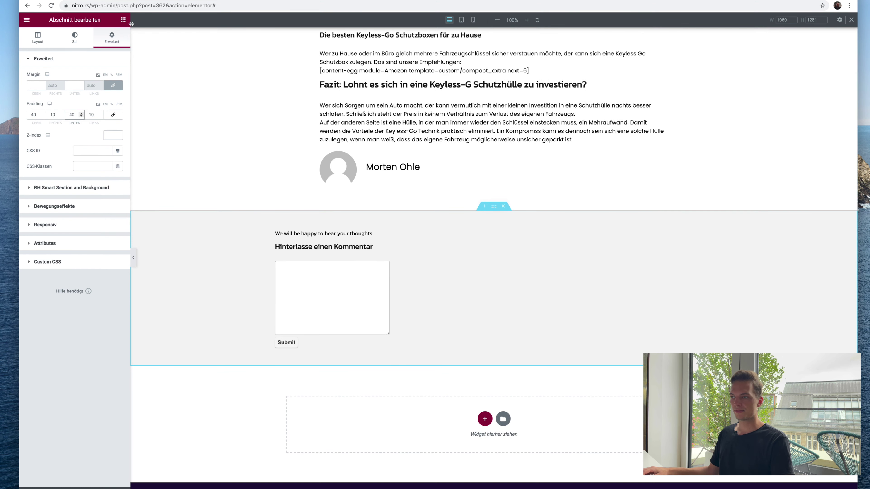
pyautogui.click(484, 418)
pyautogui.click(393, 435)
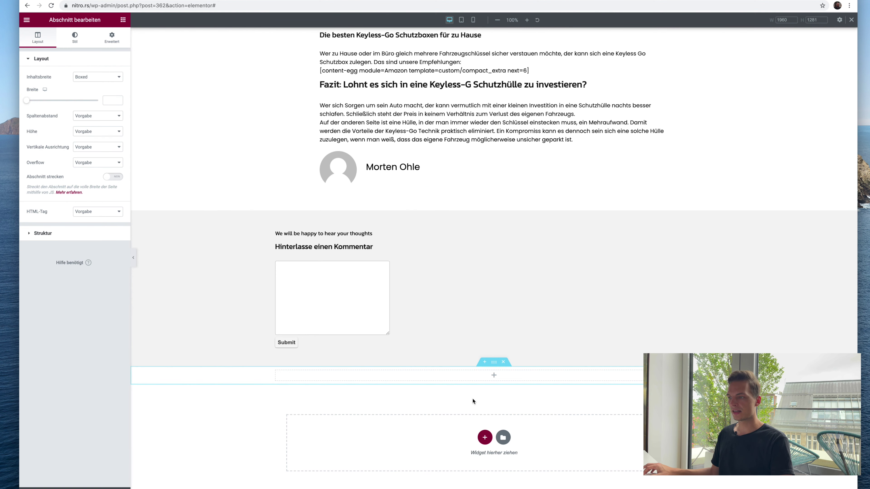
pyautogui.click(121, 21)
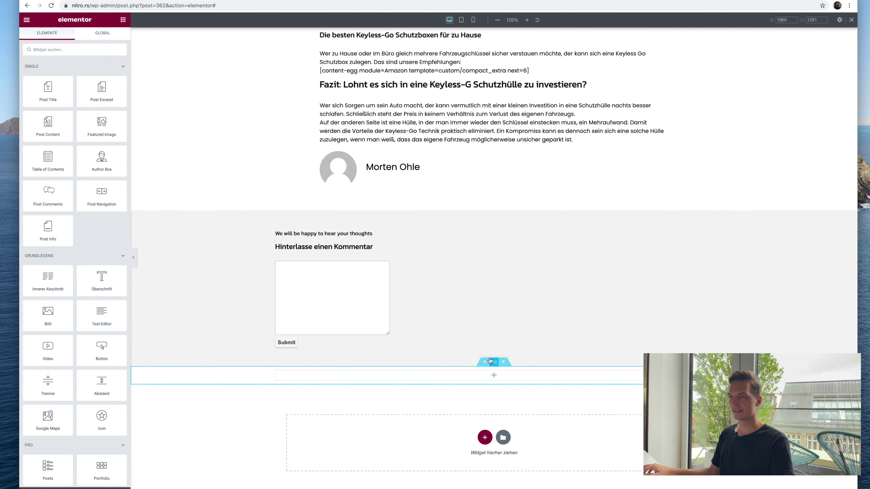
# Set the empty section's unlinked padding to 50 px top, 10 px right, 50 px bottom and 10 px left
pyautogui.click(494, 361)
pyautogui.click(112, 37)
pyautogui.click(114, 115)
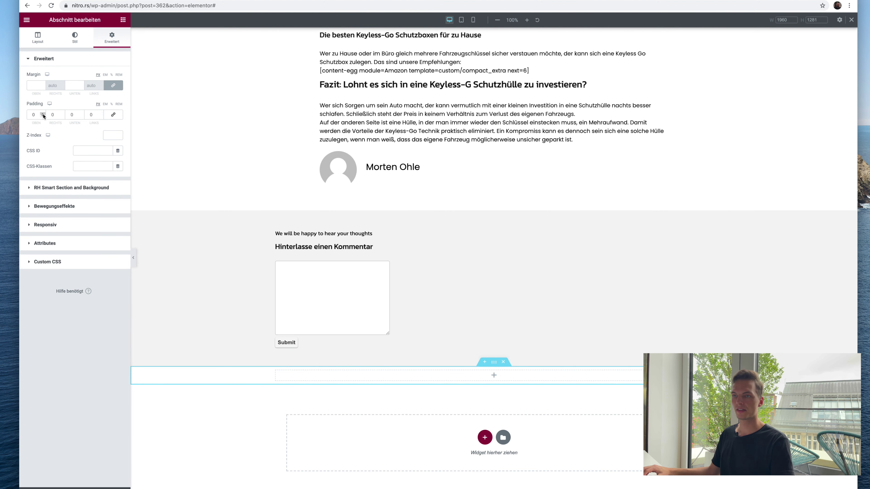
pyautogui.write('50')
pyautogui.press('Tab')
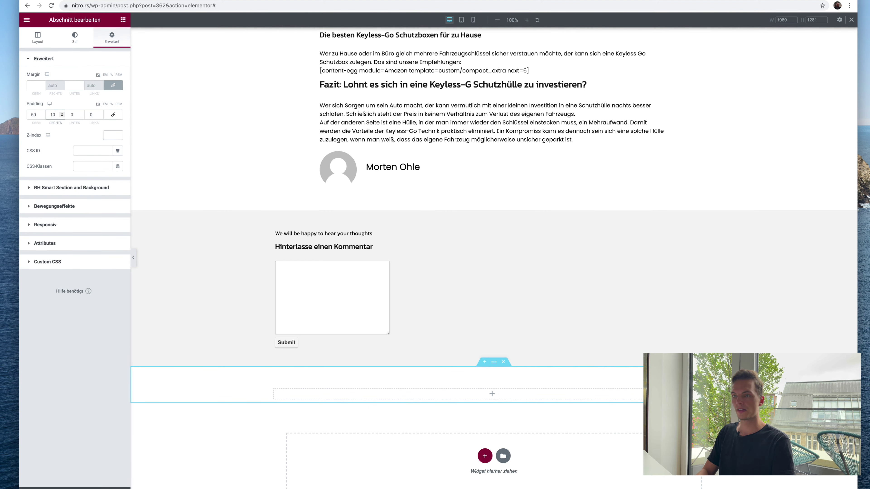
pyautogui.write('50')
pyautogui.click(91, 114)
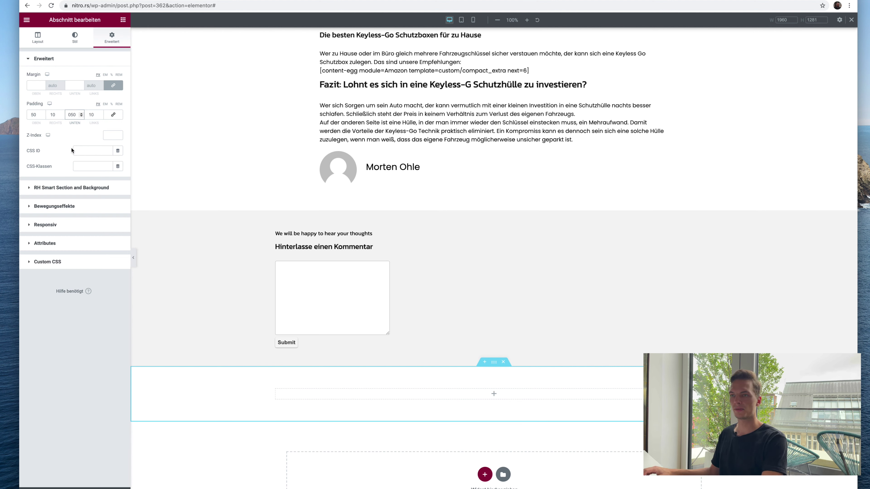
# Place a heading widget in the section below the comments and title it "Ähnliche Beiträge"
pyautogui.click(123, 19)
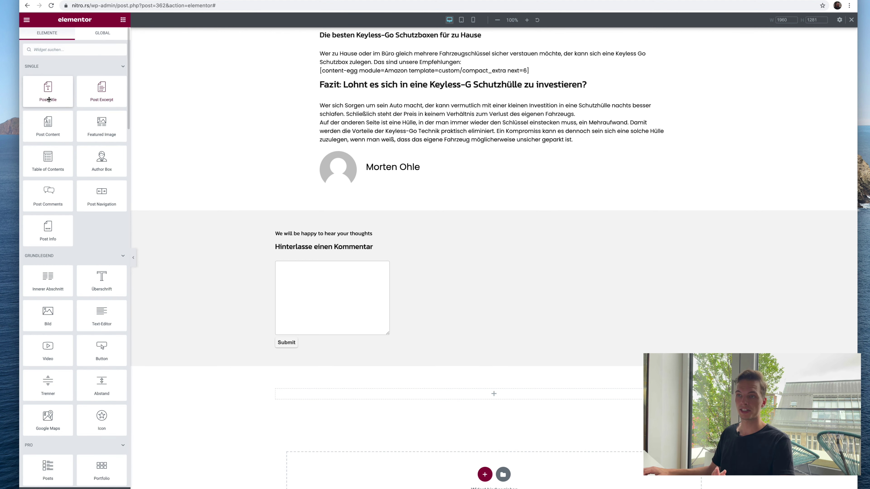
pyautogui.moveTo(101, 279); pyautogui.dragTo(341, 380)
pyautogui.scroll(-2, 341, 380)
pyautogui.tripleClick(64, 88)
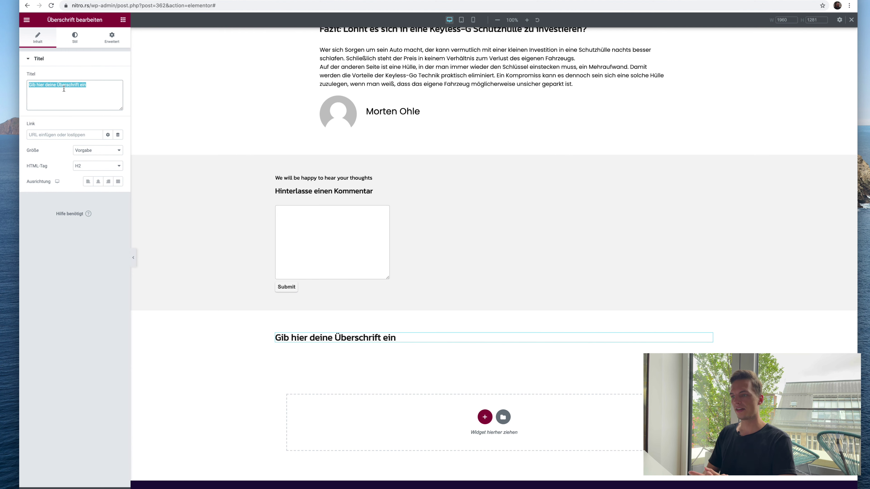
pyautogui.write('M')
pyautogui.press('BackSpace')
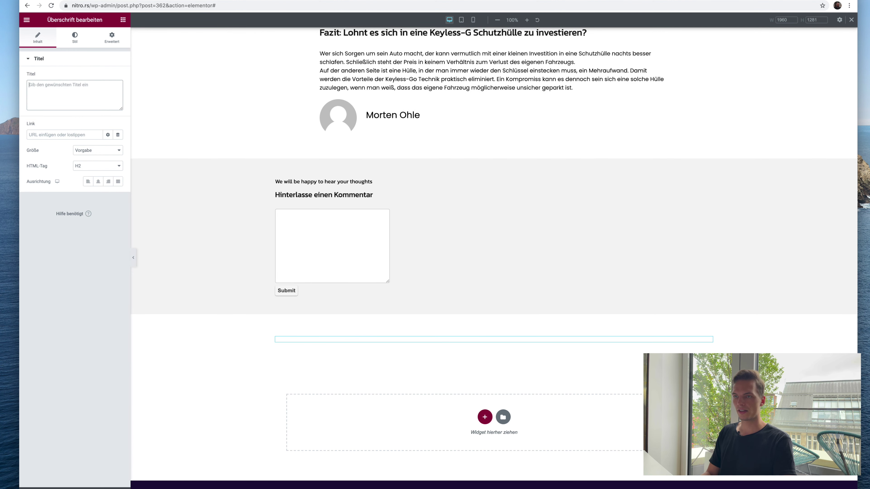
pyautogui.write('Ähnliche Beiträge')
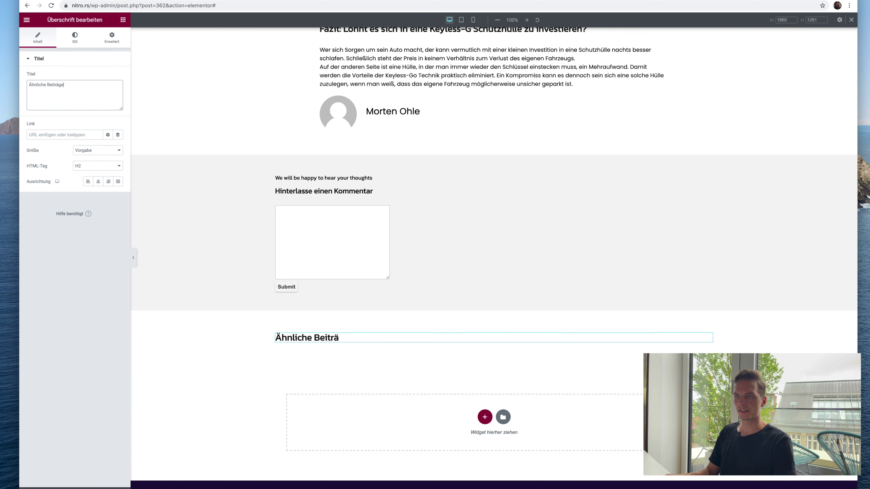
# Set the "Ähnliche Beiträge" heading's HTML tag to div and its size to Groß
pyautogui.click(99, 168)
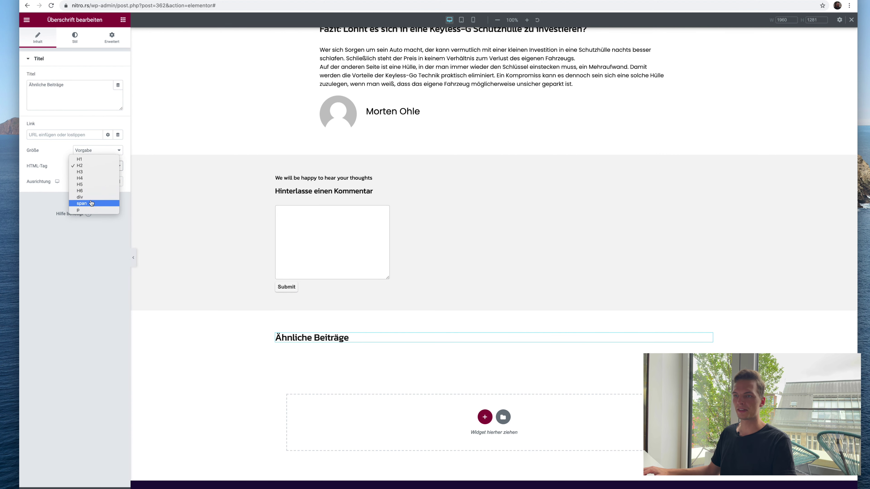
pyautogui.click(91, 203)
pyautogui.click(96, 150)
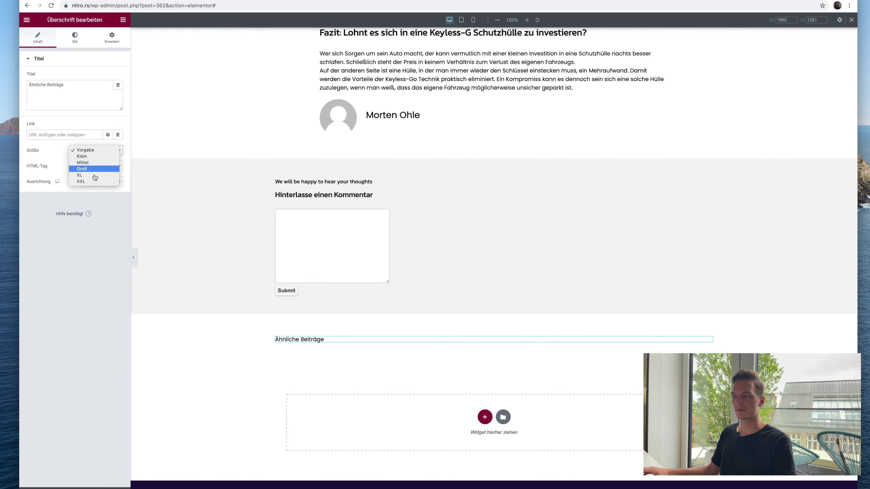
pyautogui.click(92, 168)
pyautogui.click(71, 42)
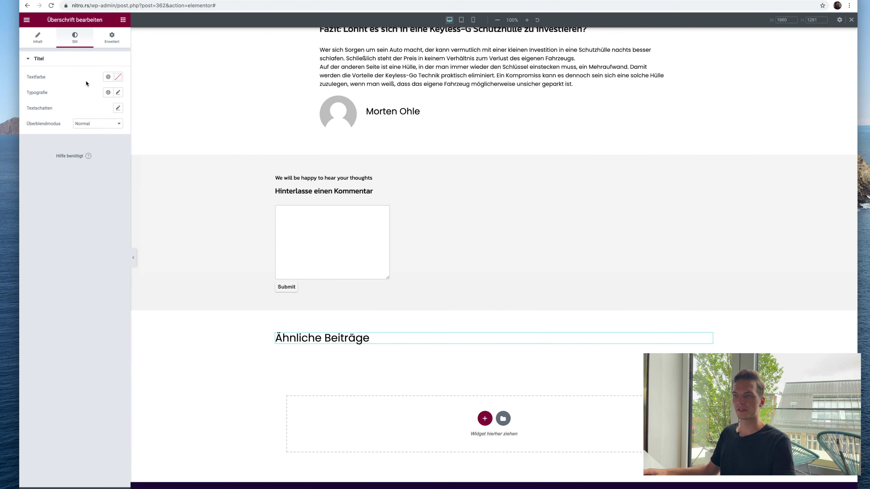
pyautogui.click(118, 93)
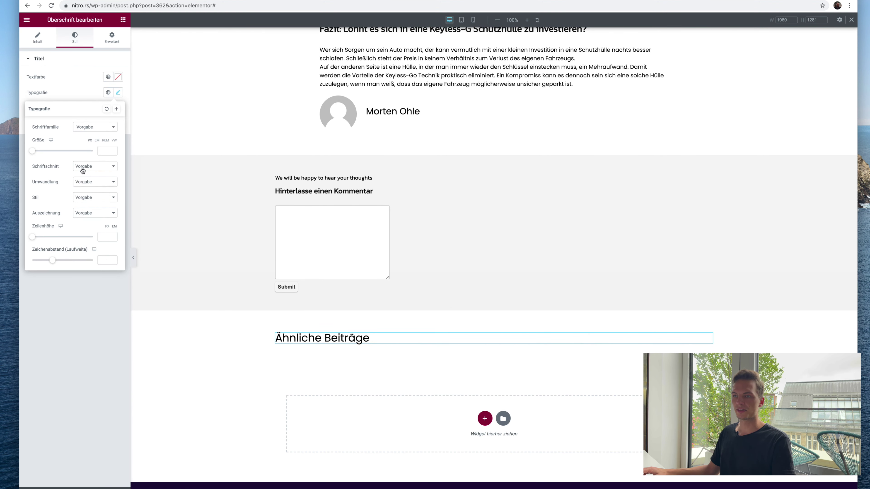
pyautogui.click(86, 128)
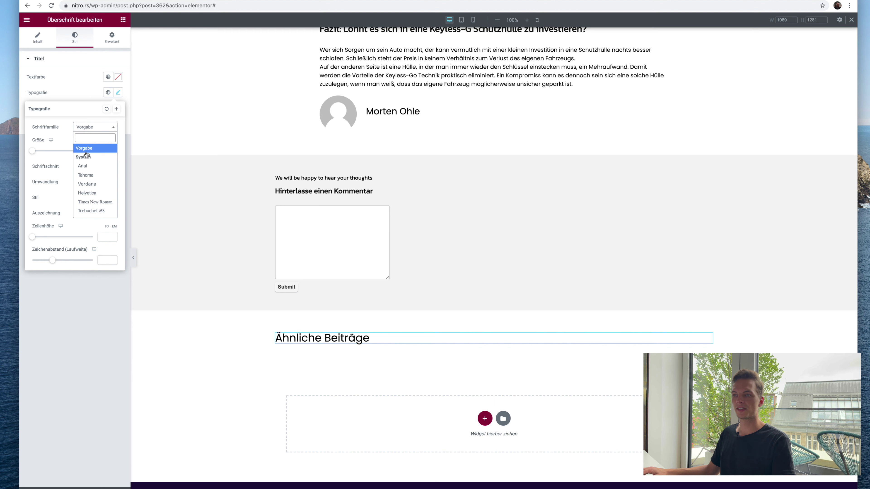
pyautogui.click(38, 36)
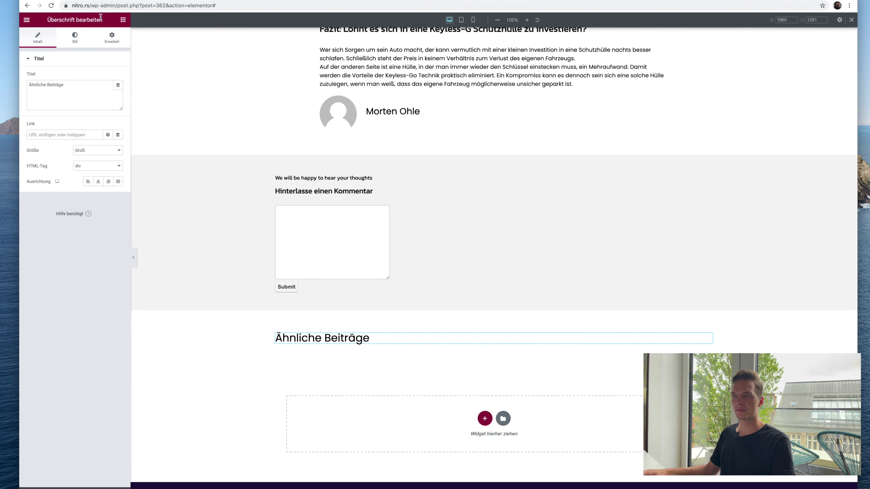
# Place a Posts widget directly below the "Ähnliche Beiträge" heading
pyautogui.click(122, 20)
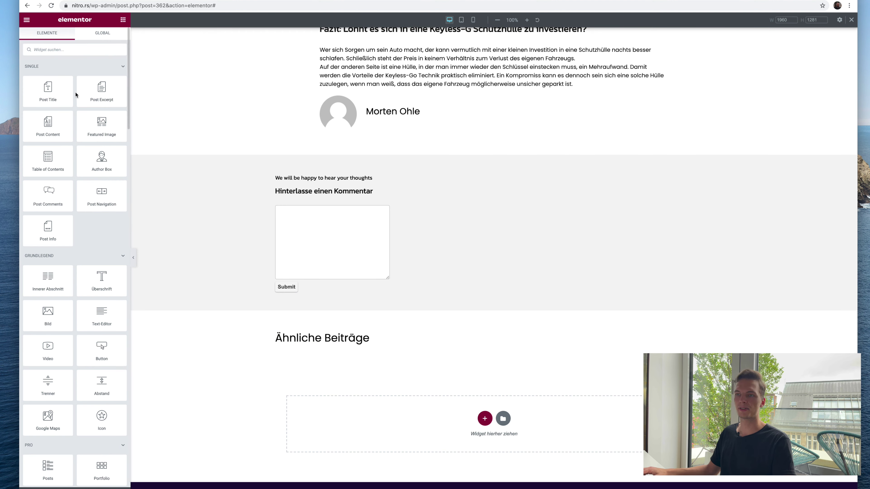
pyautogui.scroll(-5, 75, 321)
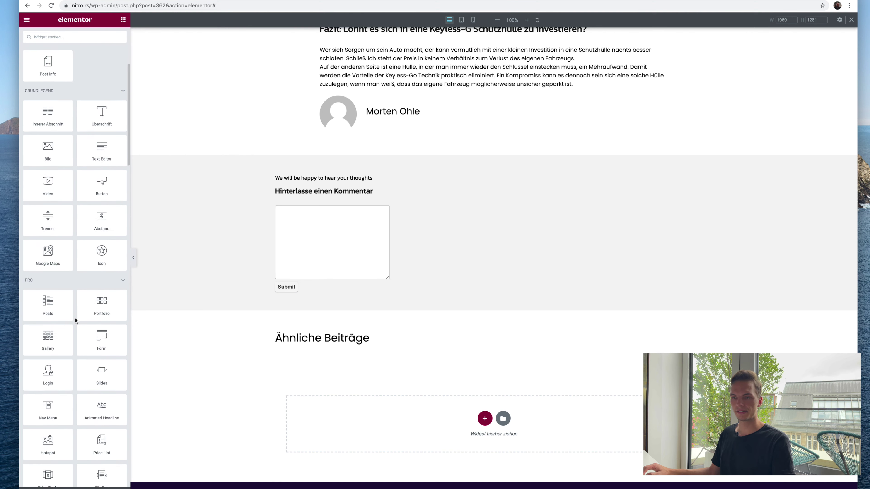
pyautogui.scroll(-1, 76, 308)
pyautogui.moveTo(51, 274); pyautogui.dragTo(349, 344)
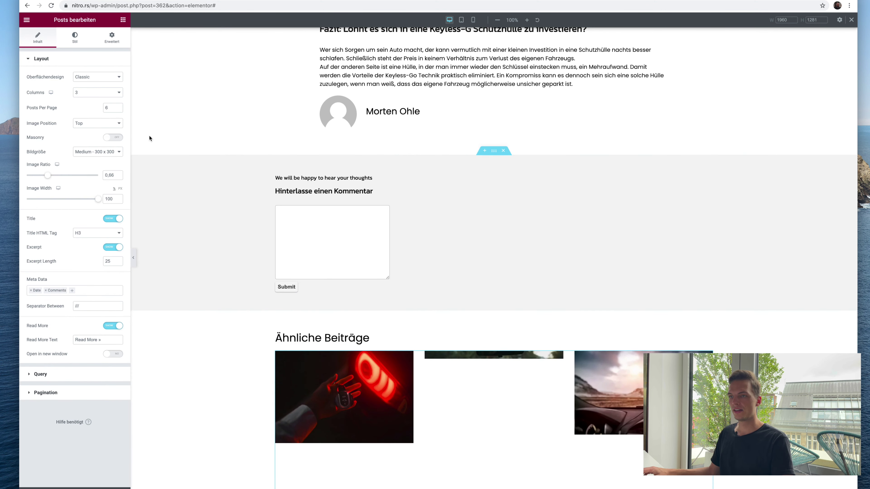
# Limit the Posts widget to 3 posts per page and exclude the current post from its query
pyautogui.write('3')
pyautogui.click(67, 114)
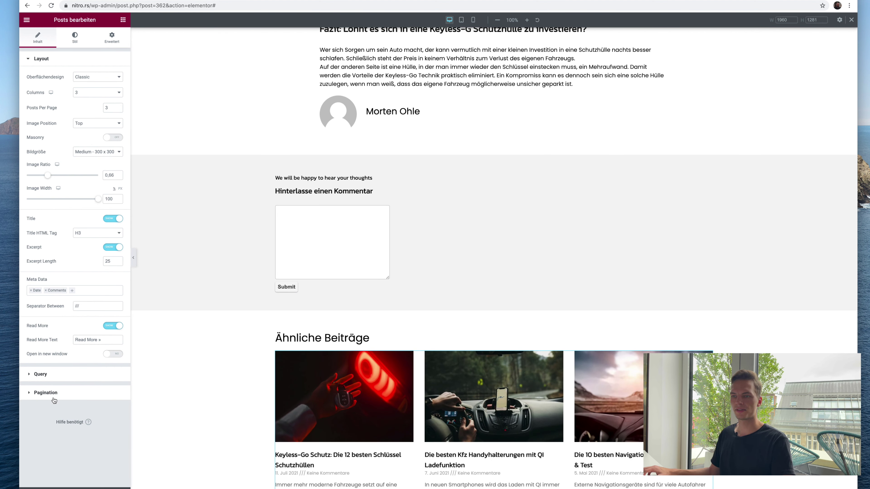
pyautogui.click(40, 374)
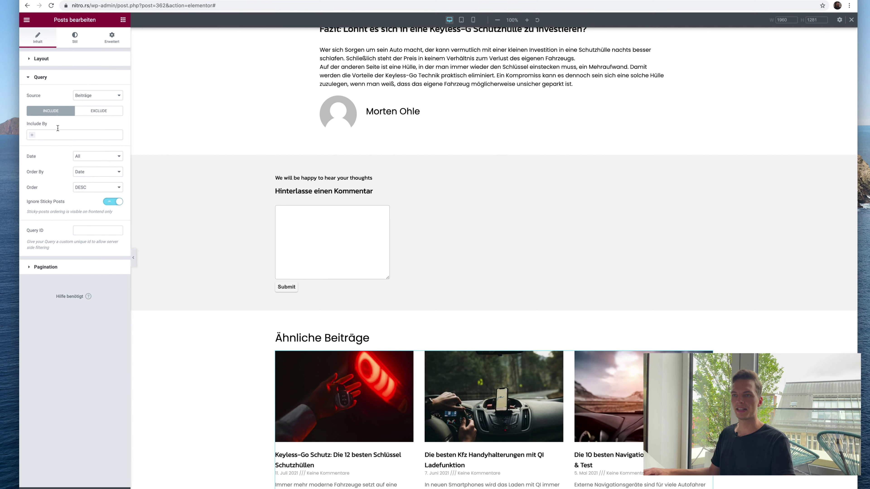
pyautogui.click(83, 116)
pyautogui.click(32, 135)
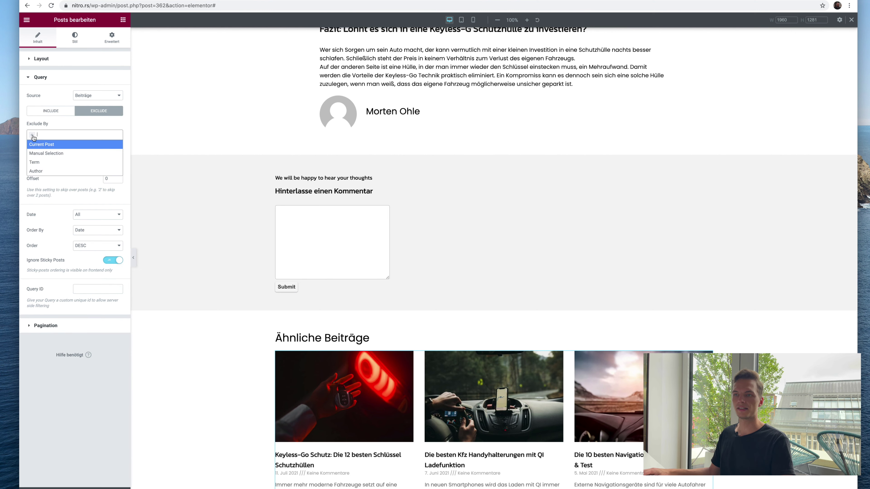
pyautogui.click(44, 145)
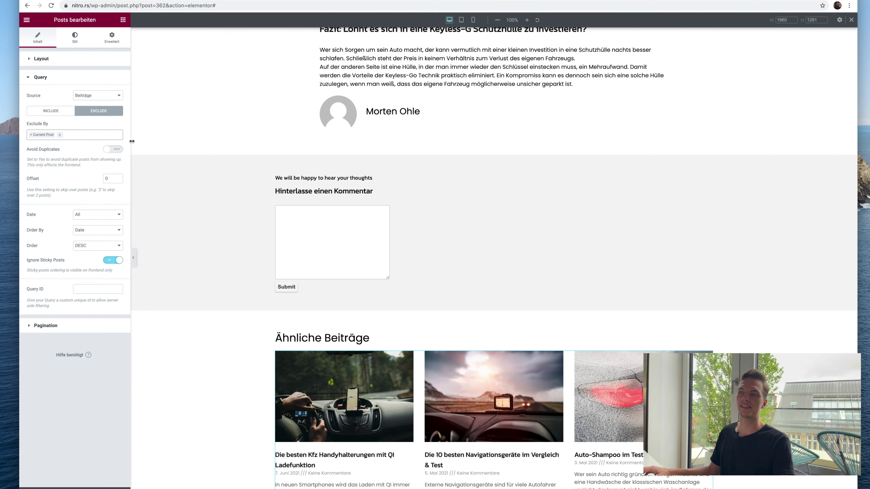
# Order the related posts query by Random, keeping the date filter at All and the order at DESC
pyautogui.click(60, 111)
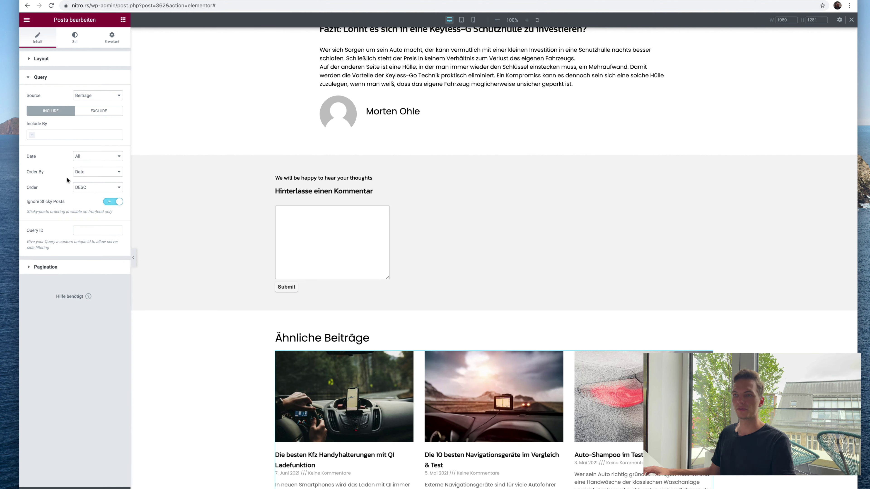
pyautogui.click(41, 135)
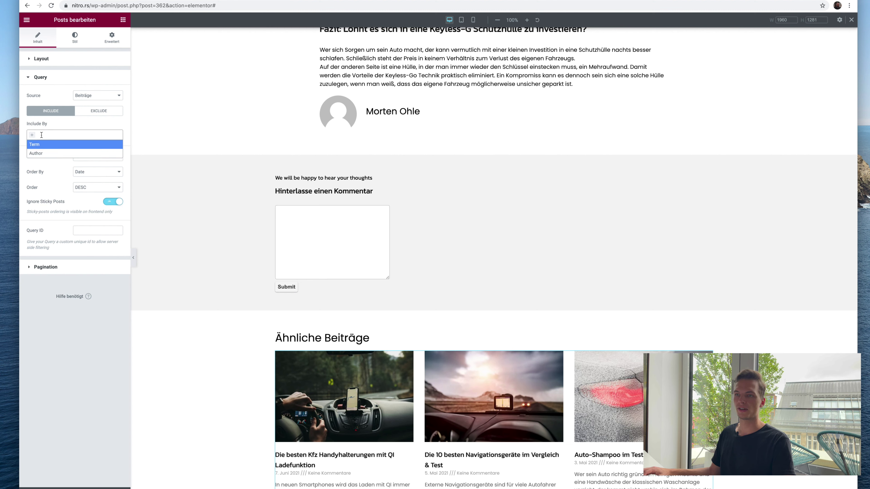
pyautogui.click(38, 197)
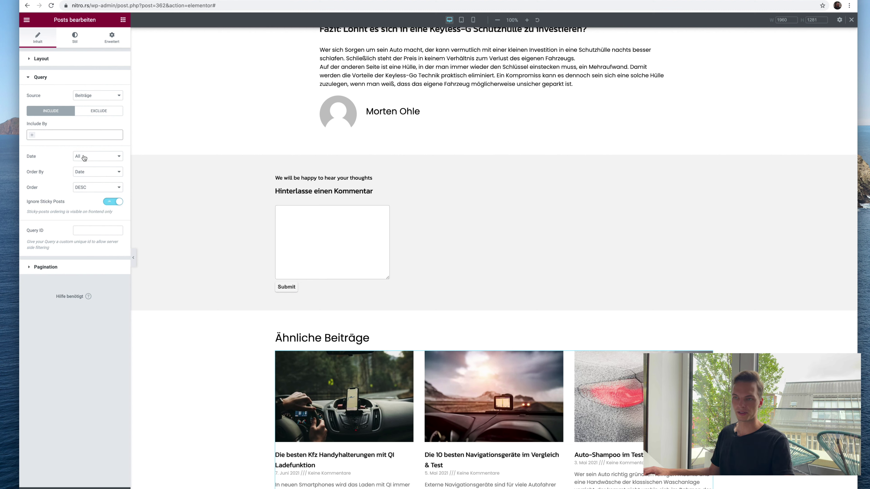
pyautogui.click(102, 172)
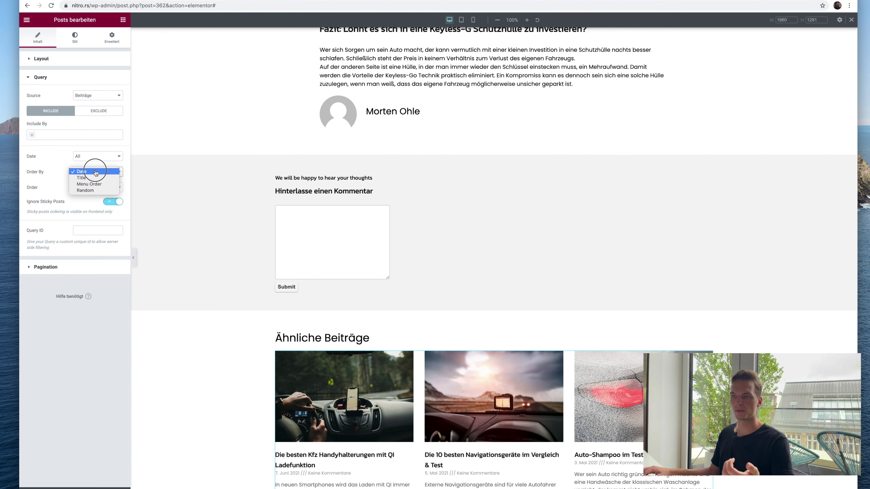
pyautogui.click(94, 191)
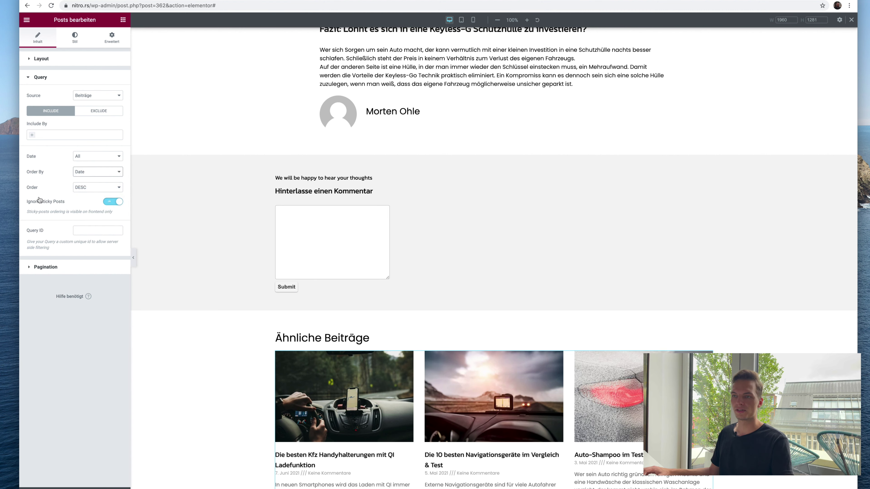
pyautogui.click(94, 188)
pyautogui.click(82, 187)
pyautogui.click(82, 157)
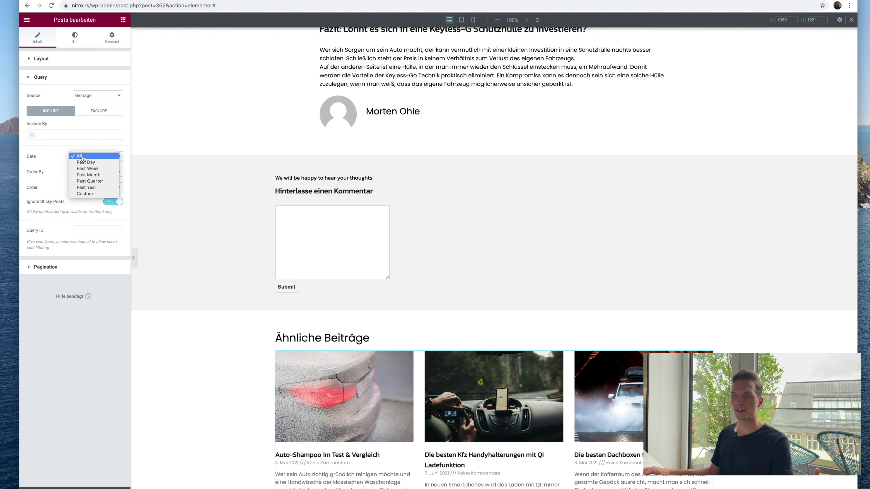
pyautogui.click(96, 160)
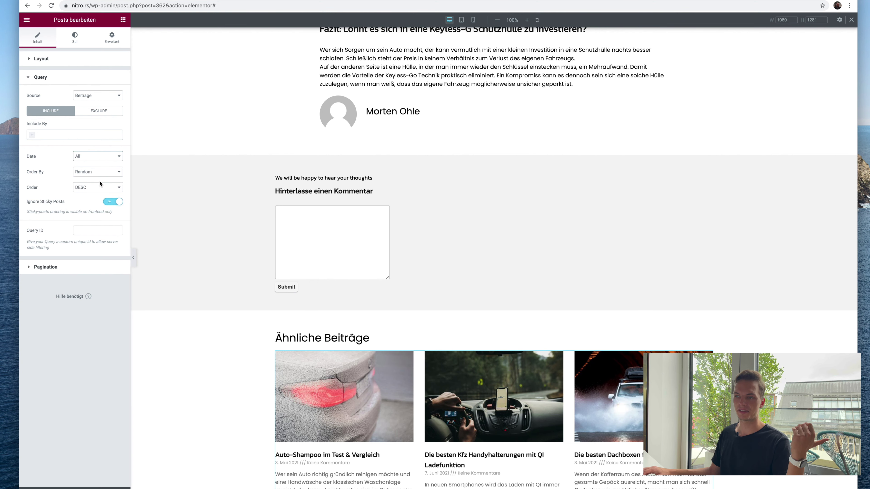
pyautogui.click(53, 266)
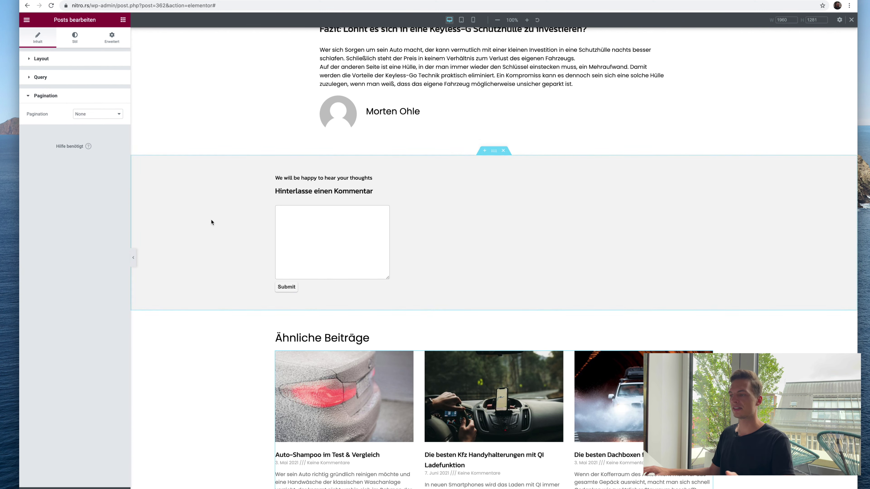
pyautogui.scroll(-5, 390, 307)
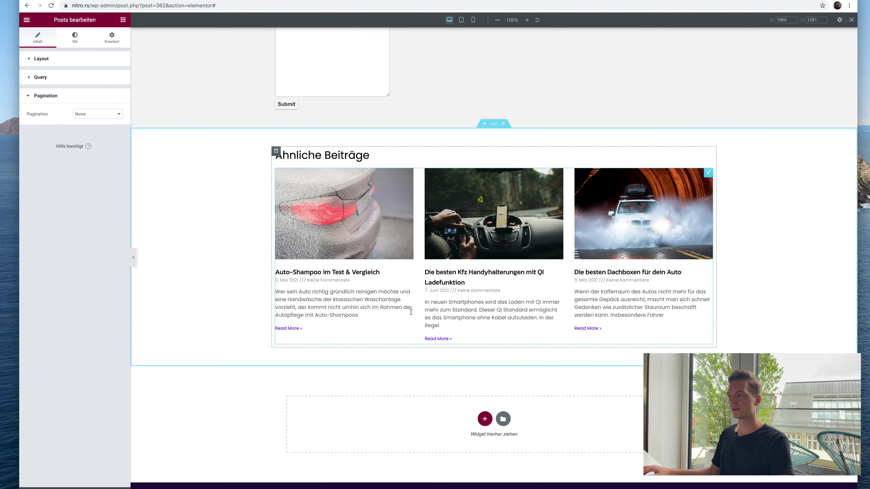
# Place a heading widget between the post info and the featured image
pyautogui.scroll(15, 391, 308)
pyautogui.scroll(15, 409, 310)
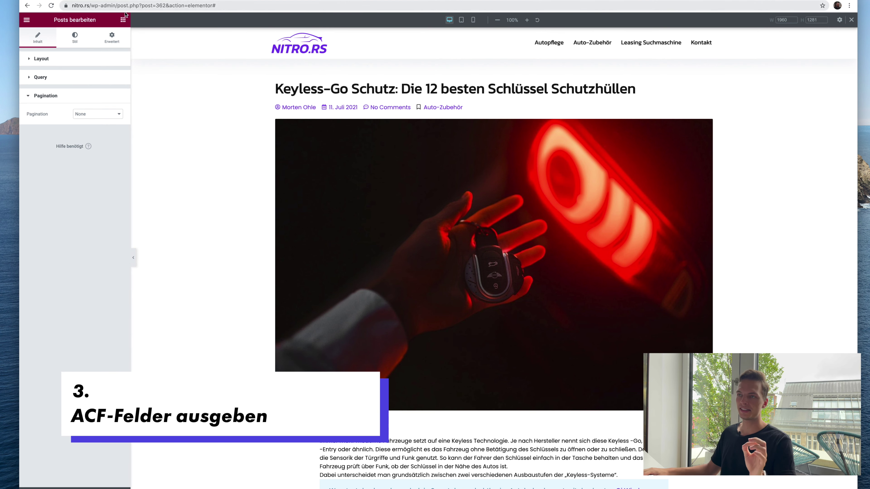
pyautogui.click(123, 20)
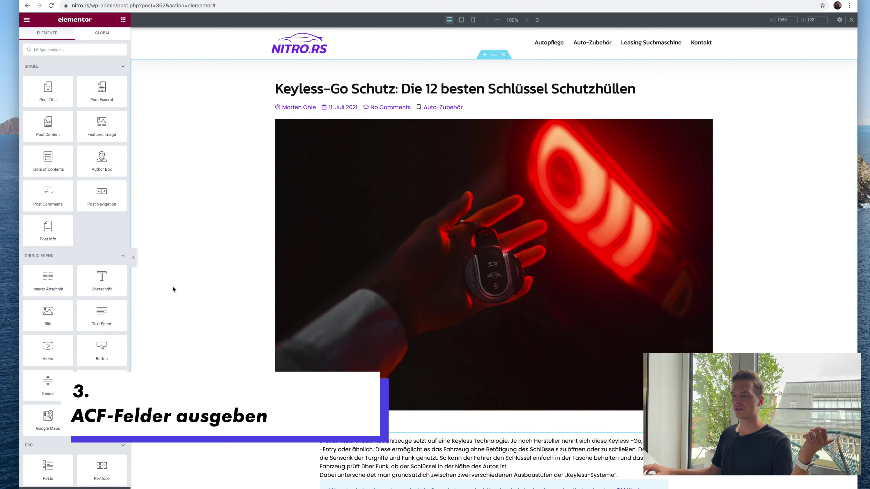
pyautogui.moveTo(116, 286); pyautogui.dragTo(326, 119)
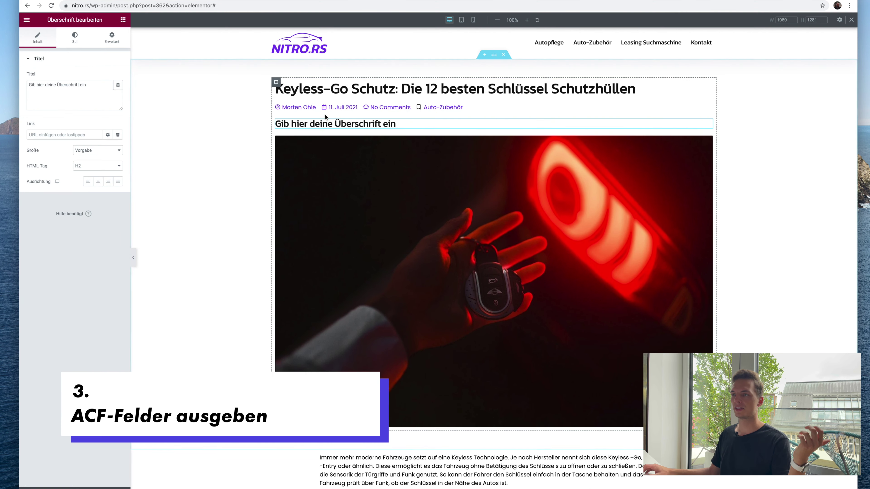
# Try the Post Date dynamic tag as the new heading's title, and remove it again
pyautogui.click(118, 86)
pyautogui.scroll(-5, 75, 137)
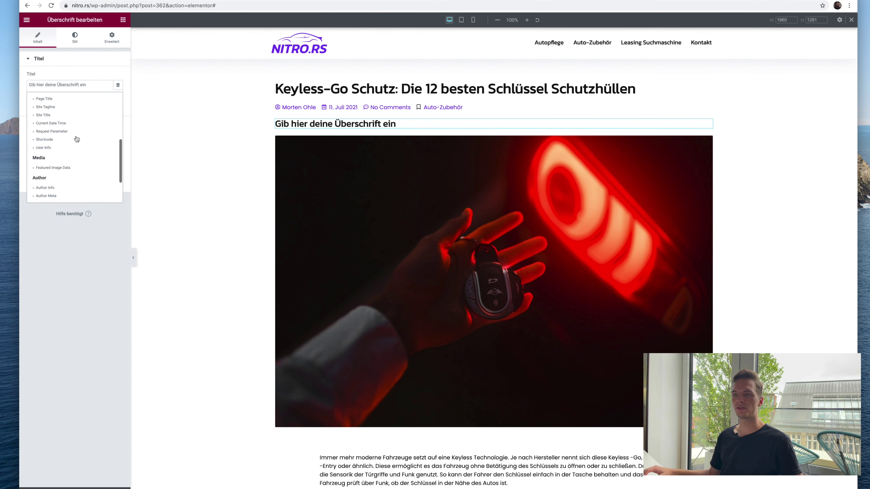
pyautogui.scroll(5, 76, 139)
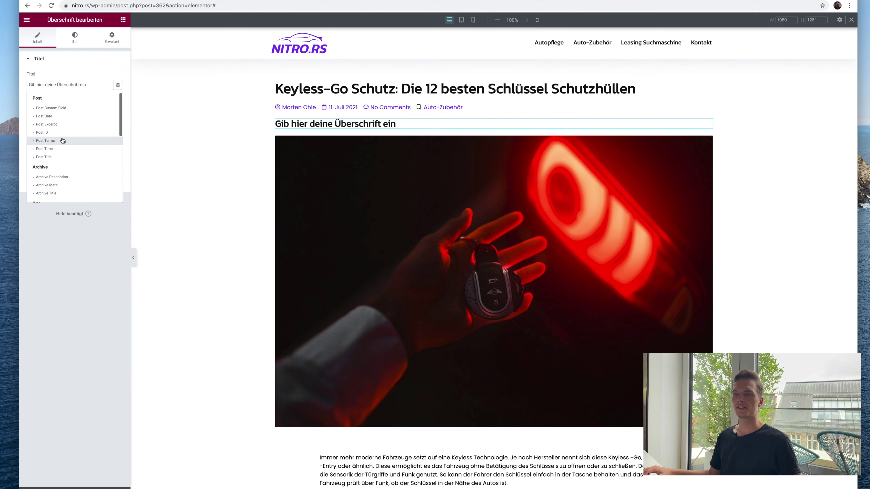
pyautogui.click(63, 116)
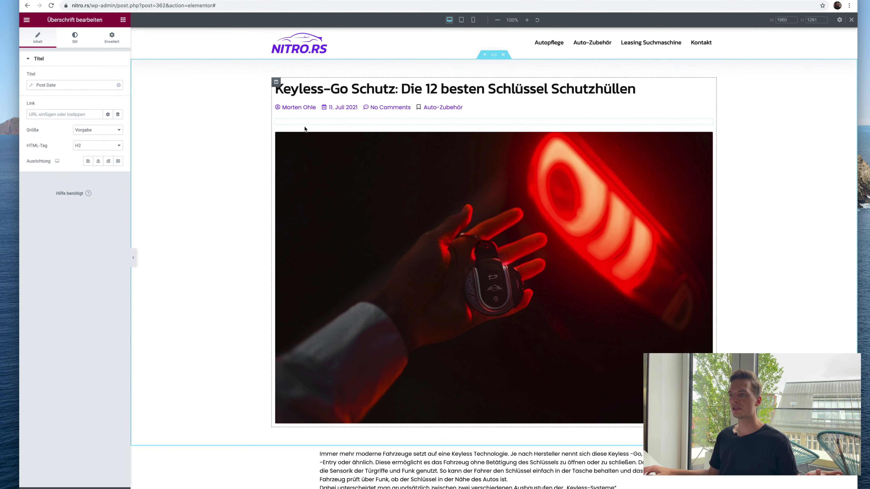
pyautogui.click(118, 86)
# Fill the new heading's title dynamically from an ACF Field with the key Fazit
pyautogui.click(117, 85)
pyautogui.scroll(-3, 81, 154)
pyautogui.scroll(-3, 81, 154)
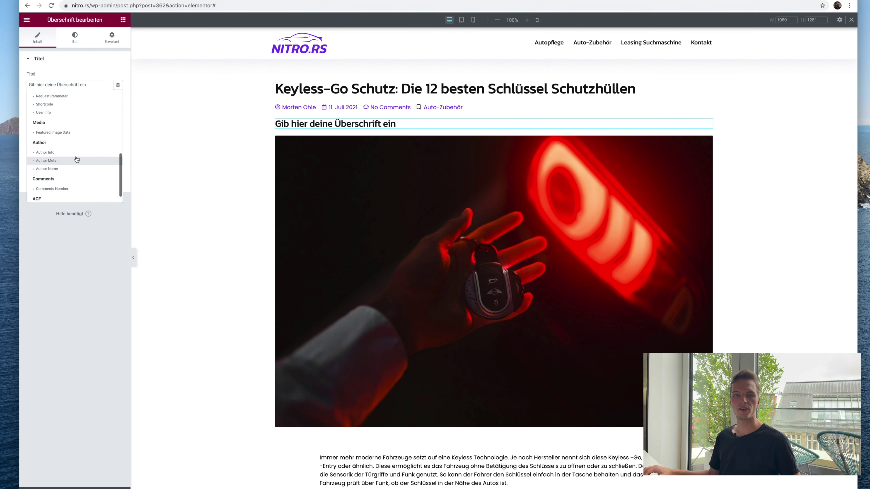
pyautogui.scroll(5, 70, 154)
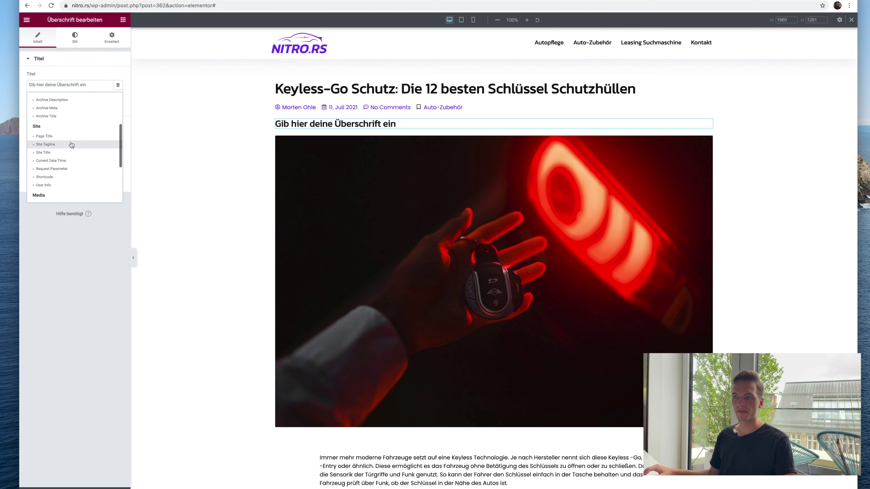
pyautogui.scroll(1, 68, 148)
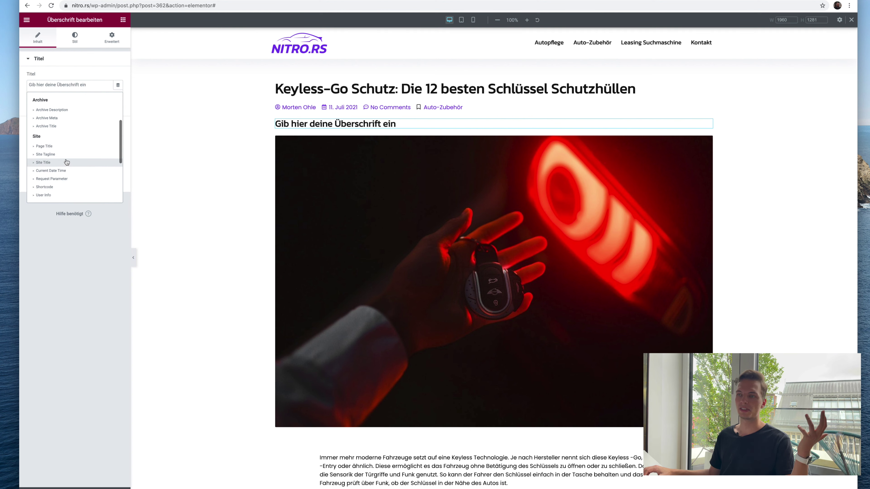
pyautogui.scroll(2, 67, 161)
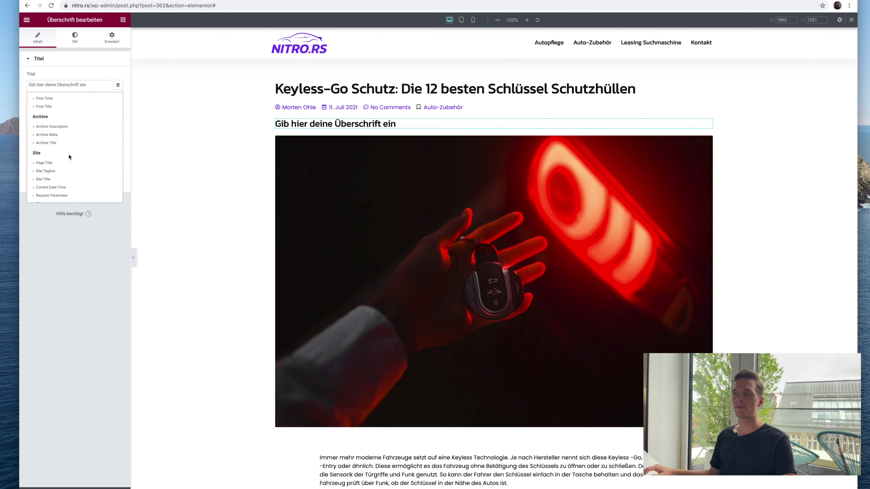
pyautogui.scroll(2, 68, 159)
pyautogui.scroll(-10, 72, 161)
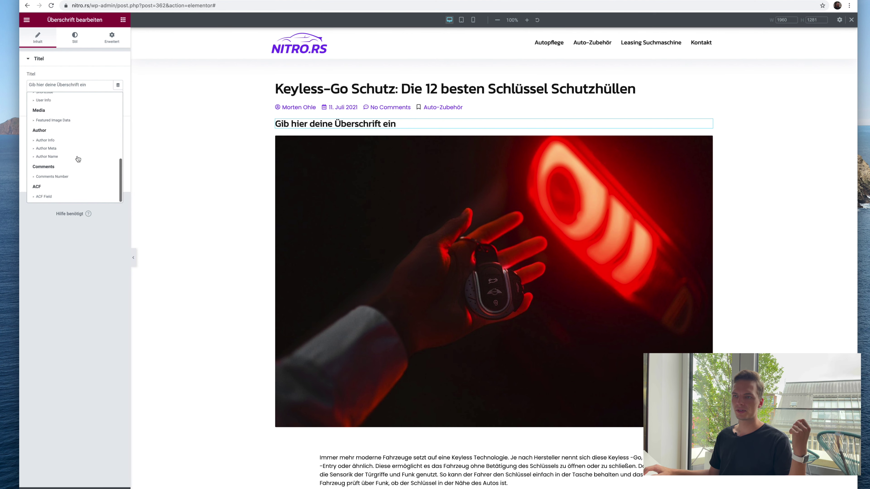
pyautogui.click(53, 196)
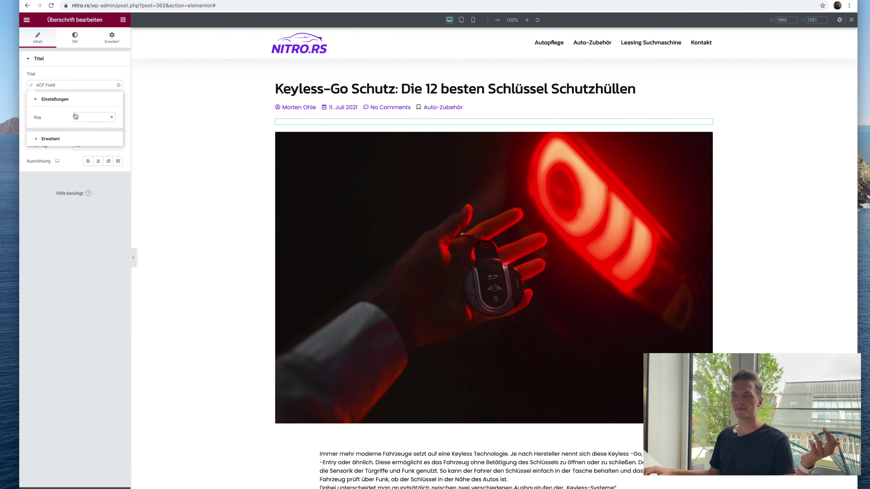
pyautogui.click(94, 117)
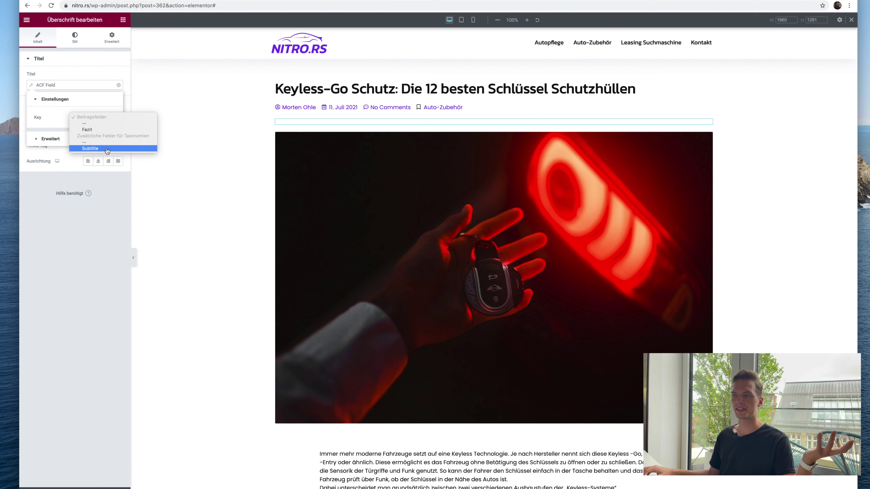
pyautogui.click(105, 130)
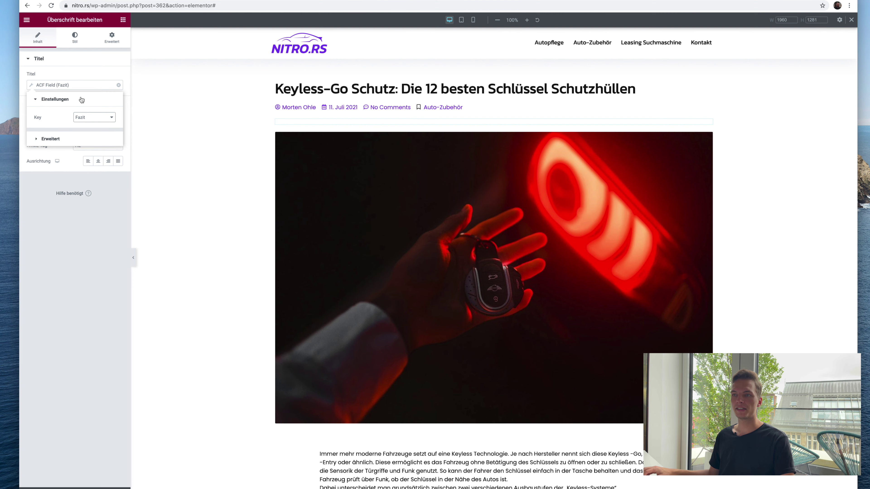
pyautogui.click(48, 85)
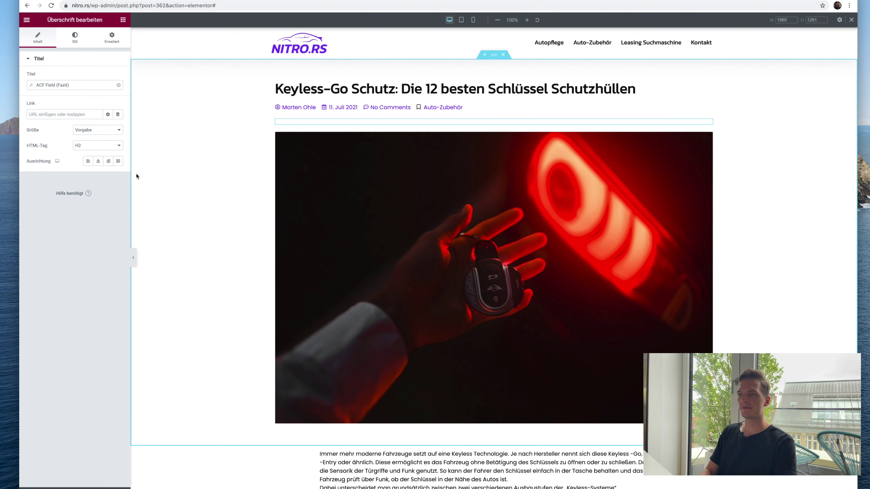
# In the Keyless-Go post's WordPress editor, enter "Es sind alles tolle Produkte." in the Fazit field and save the post
pyautogui.hotkey('ctrl', 't')
pyautogui.write('nitro')
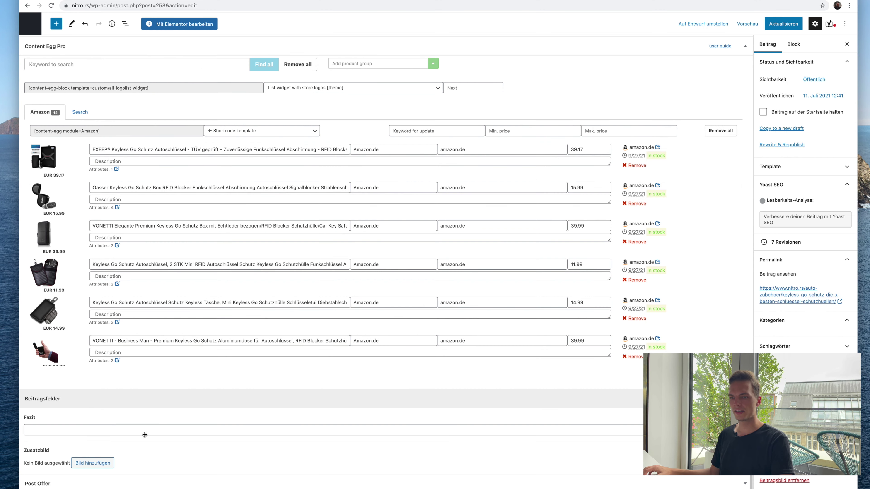
pyautogui.click(108, 431)
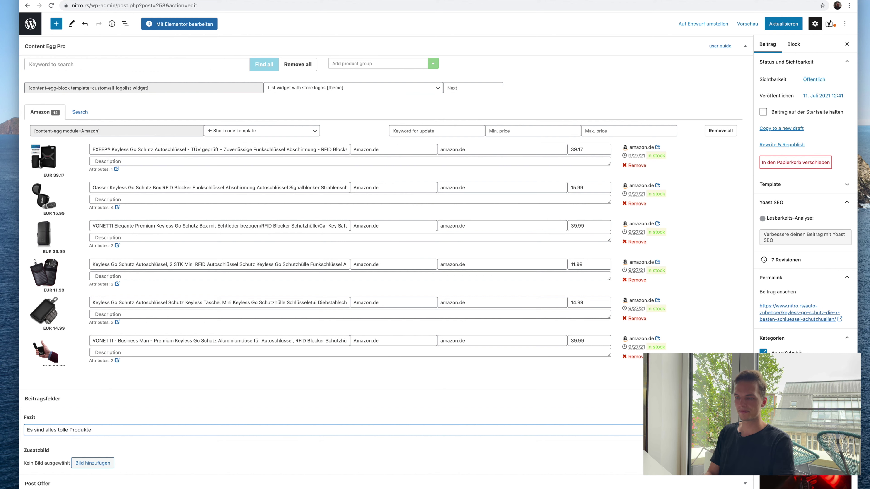
pyautogui.hotkey('ctrl', 's')
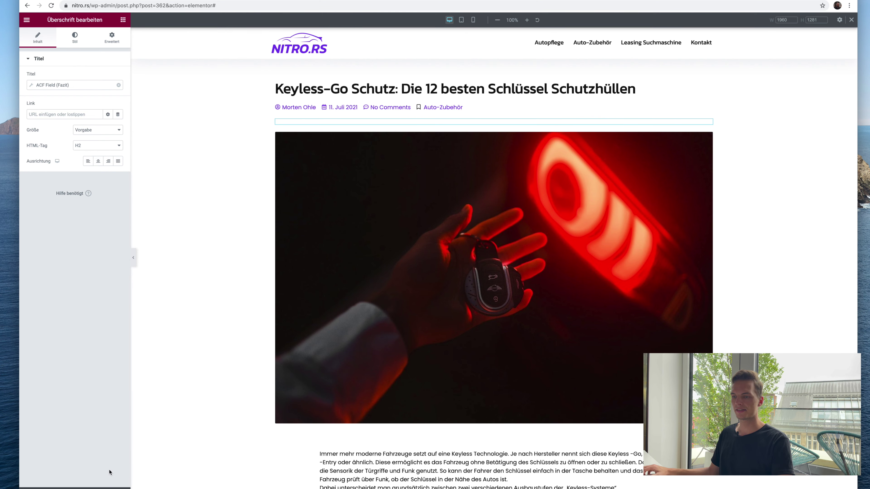
# Publish the single post template without adding a display condition, and reload the Elementor editor
pyautogui.hotkey('ctrl', 's')
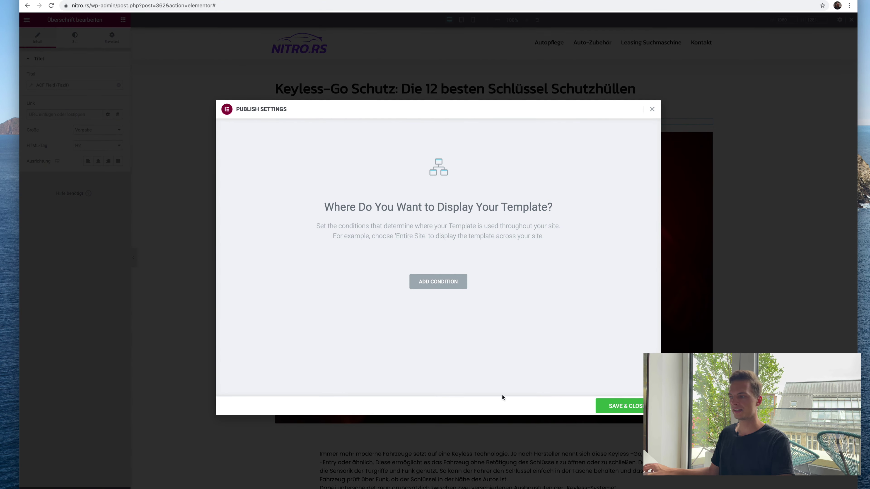
pyautogui.click(606, 408)
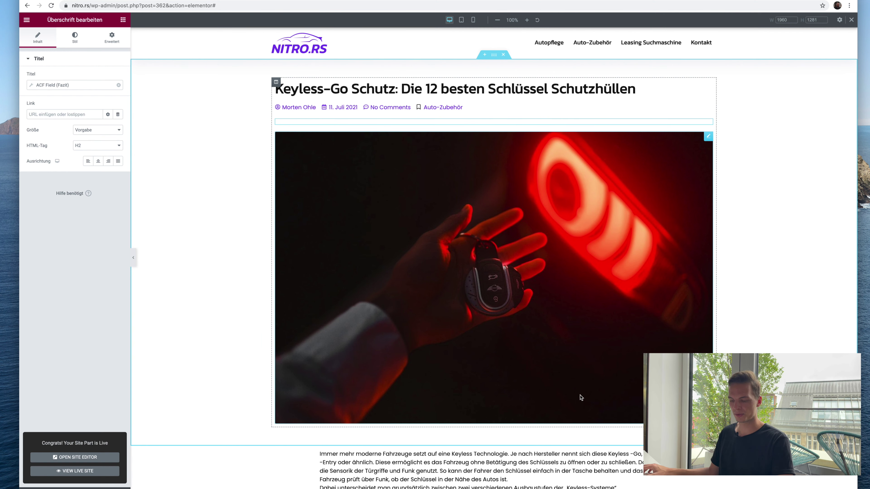
pyautogui.click(52, 6)
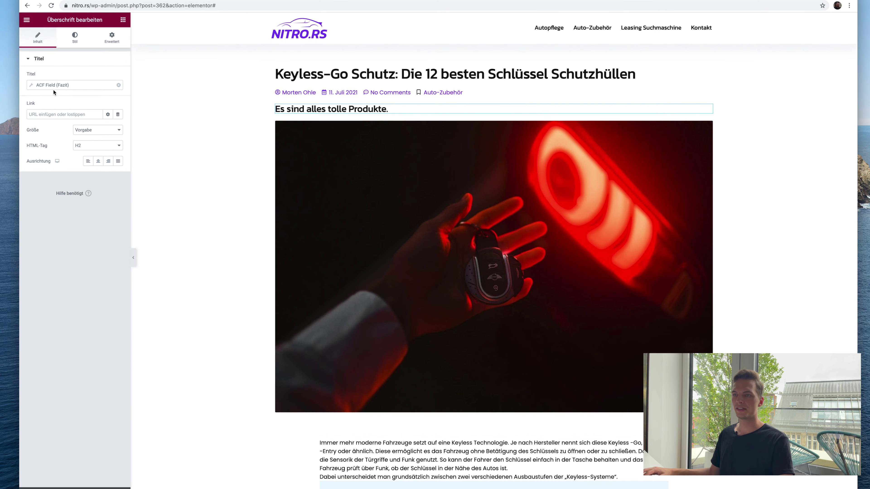
pyautogui.click(35, 86)
pyautogui.click(55, 79)
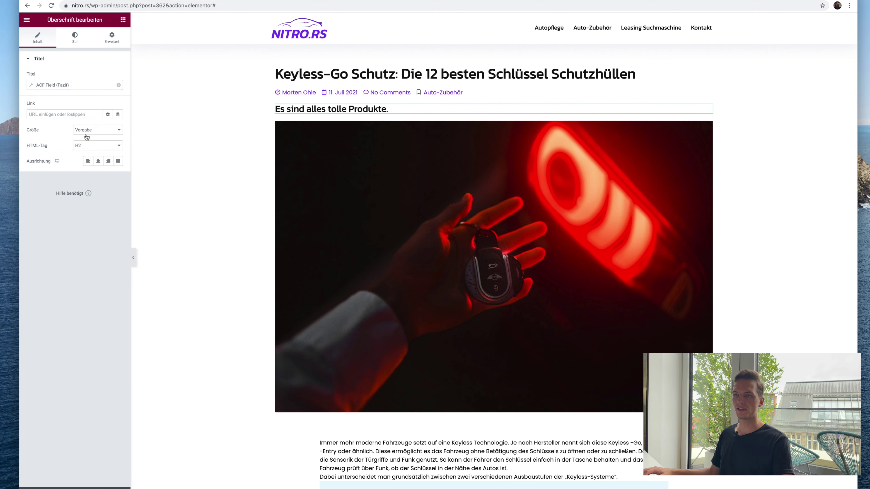
# Set the Fazit heading's HTML tag to span, try the size XXL and return the size to Vorgabe
pyautogui.click(97, 145)
pyautogui.click(88, 184)
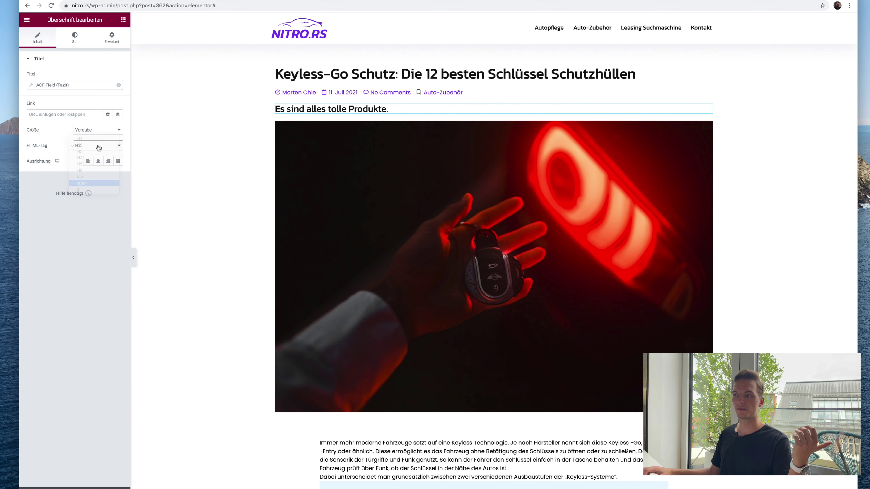
pyautogui.click(99, 130)
pyautogui.click(93, 160)
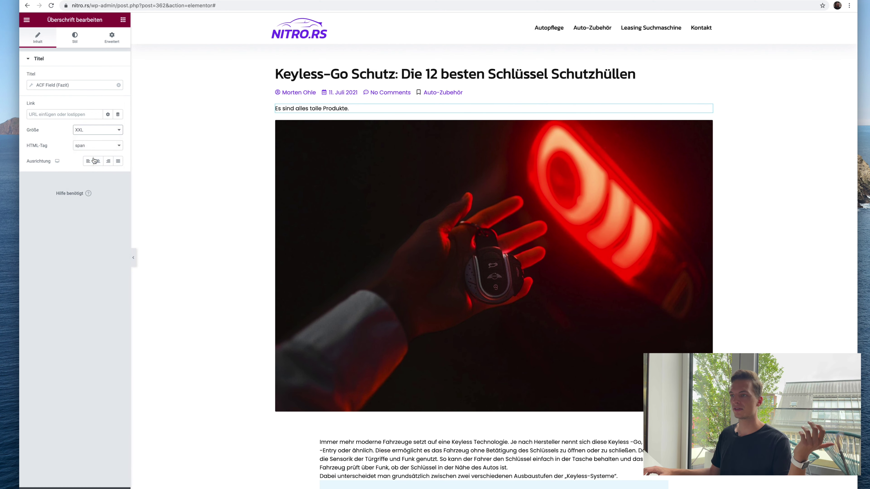
pyautogui.click(96, 129)
pyautogui.click(85, 98)
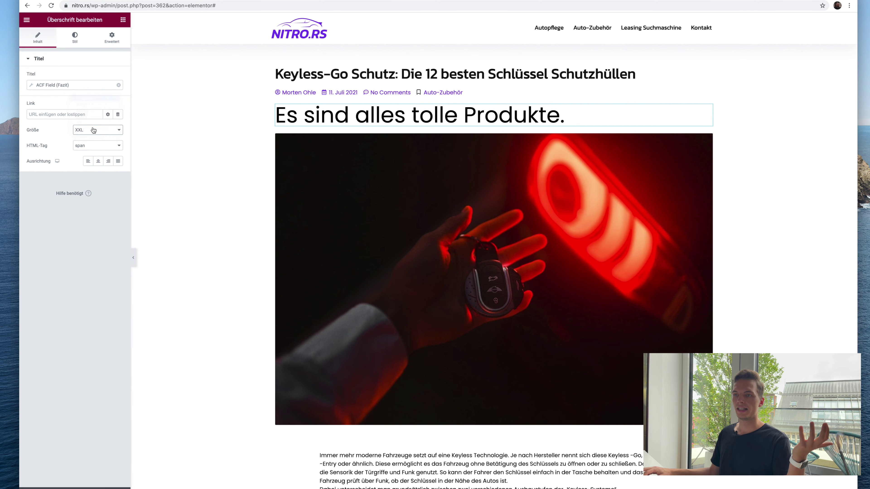
# Set the Fazit heading's text colour to the global colour Akzent
pyautogui.click(74, 37)
pyautogui.click(109, 78)
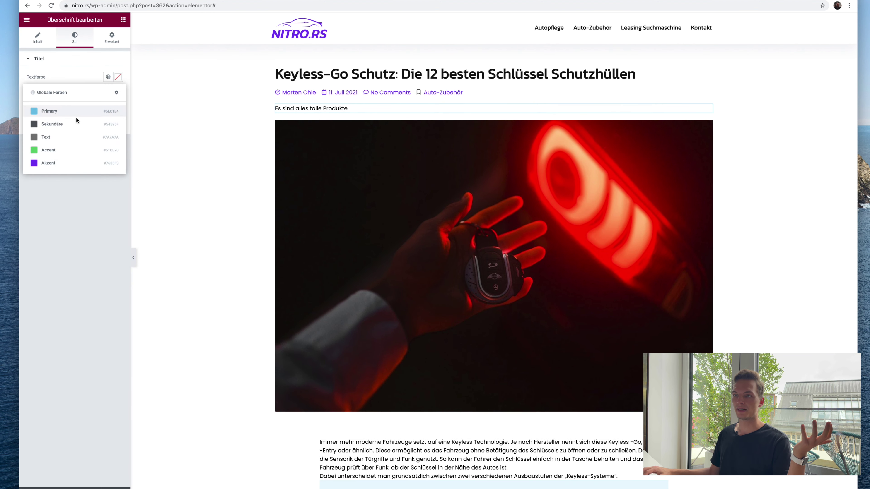
pyautogui.click(59, 160)
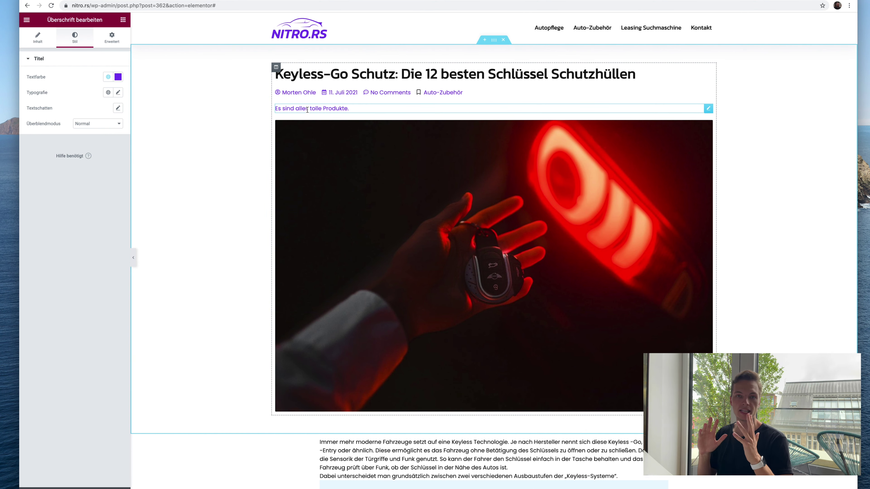
# Remove the featured image and insert a new Featured Image element directly below the Fazit heading
pyautogui.click(328, 155)
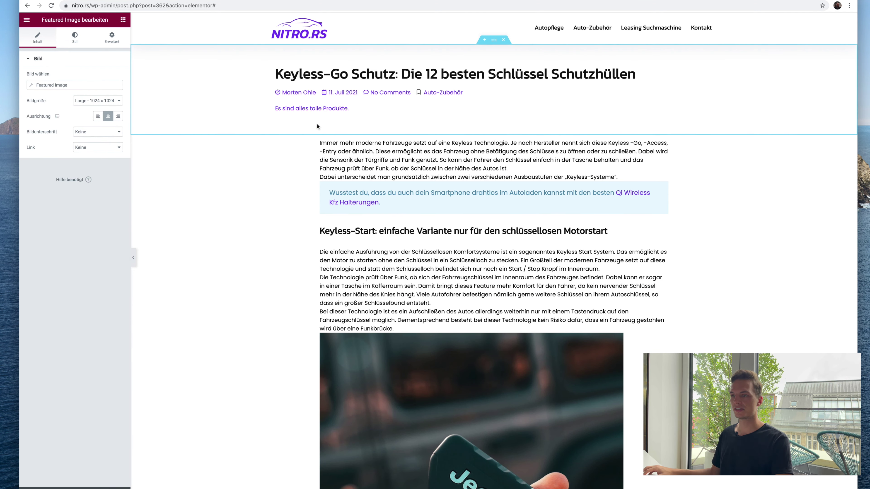
pyautogui.click(356, 192)
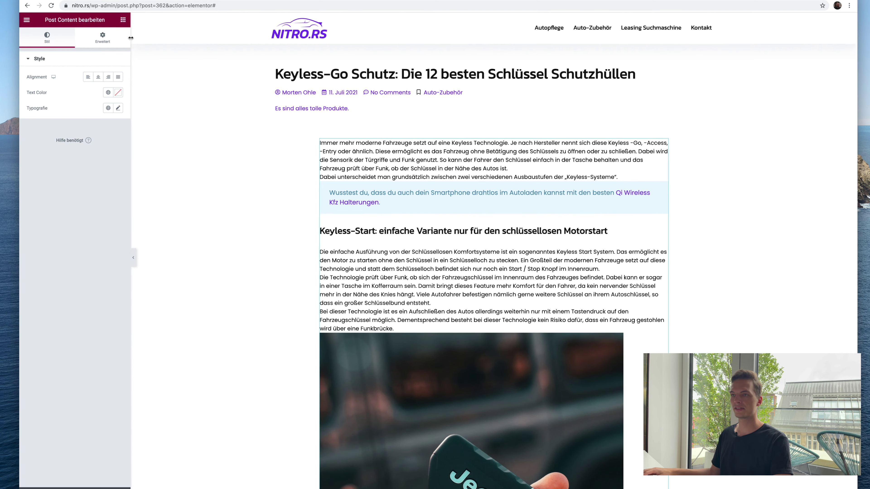
pyautogui.click(123, 20)
pyautogui.scroll(-15, 292, 208)
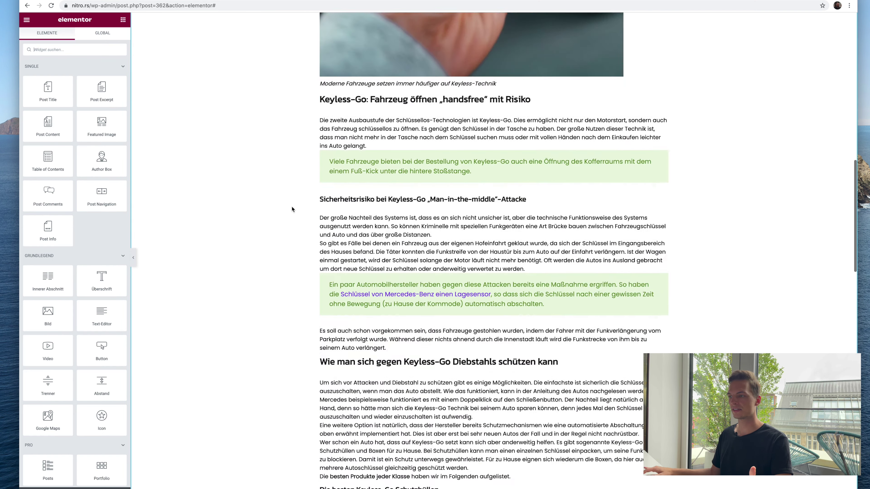
pyautogui.scroll(6, 292, 209)
pyautogui.moveTo(101, 127); pyautogui.dragTo(342, 104)
pyautogui.scroll(10, 363, 202)
# Insert an image widget between the Fazit heading and the featured image, filled dynamically from an ACF Image Field with the key Zusatzbild
pyautogui.click(124, 20)
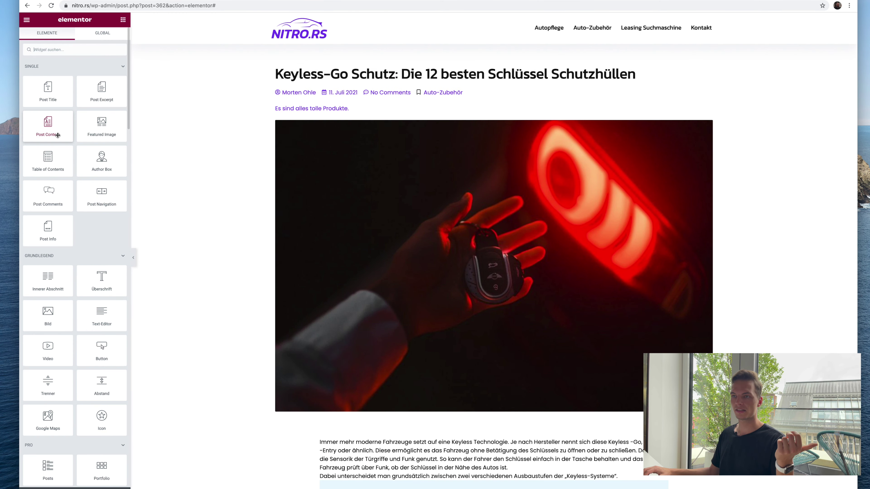
pyautogui.moveTo(322, 155); pyautogui.dragTo(320, 122)
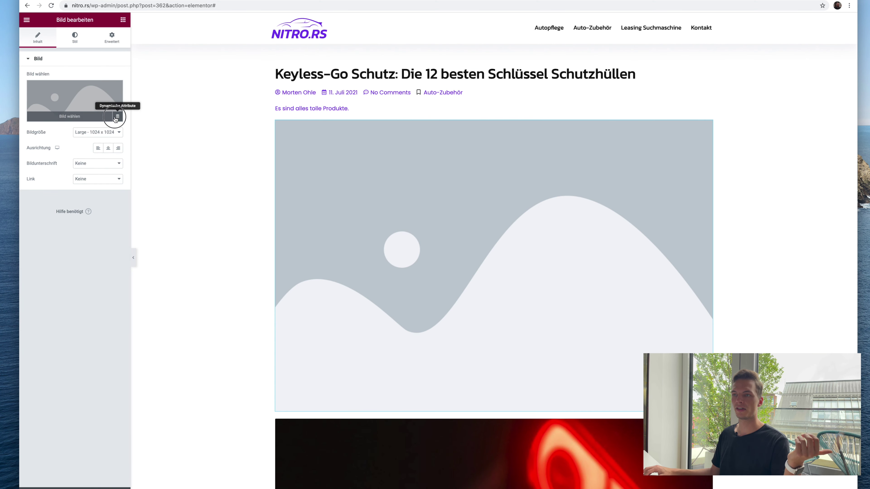
pyautogui.click(114, 116)
pyautogui.click(63, 208)
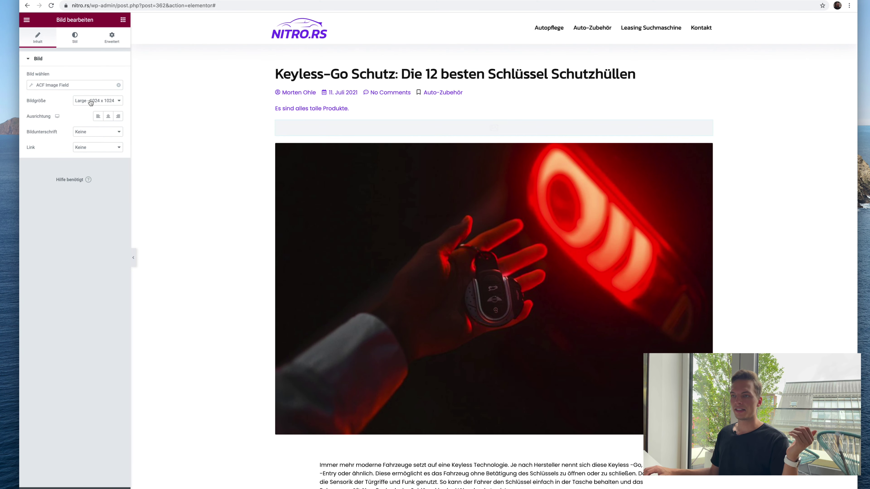
pyautogui.click(38, 86)
pyautogui.click(78, 118)
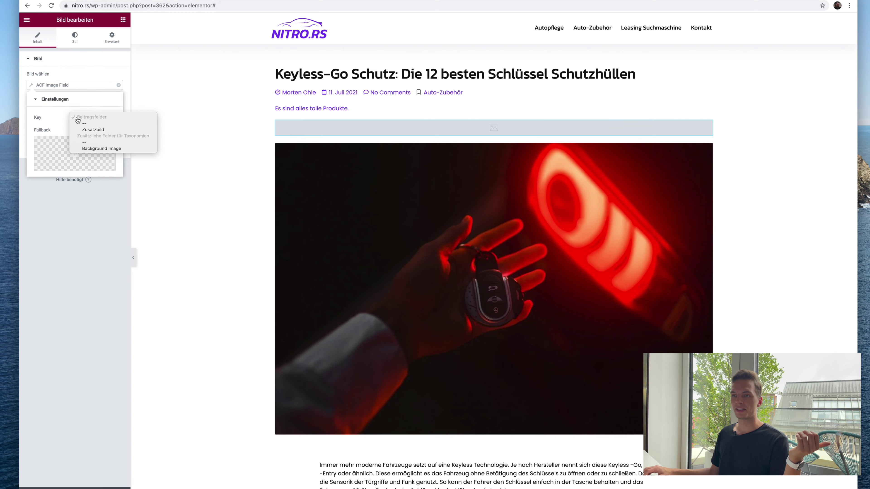
pyautogui.click(98, 130)
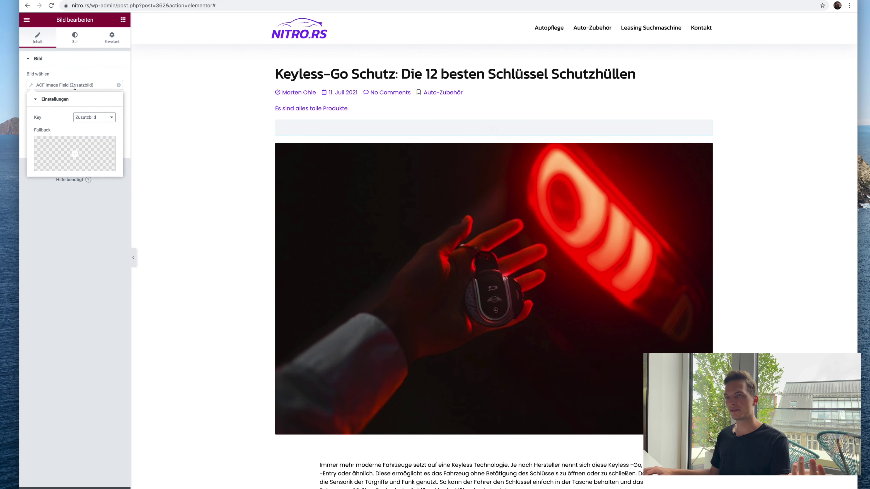
pyautogui.click(58, 77)
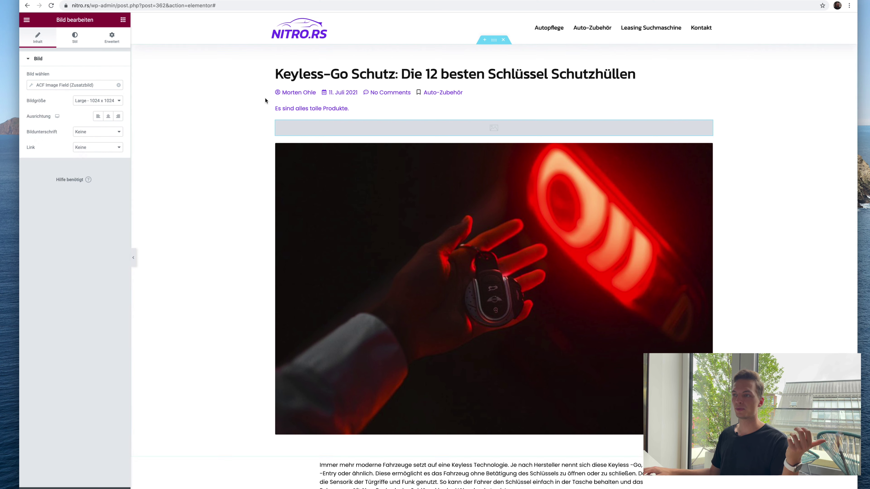
# Delete the Zusatzbild image widget below the Fazit heading
pyautogui.rightClick(332, 128)
pyautogui.click(356, 236)
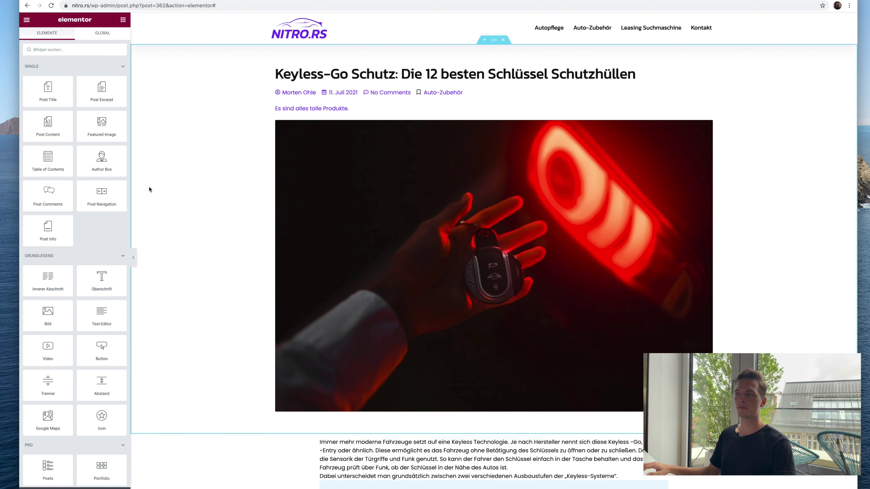
pyautogui.rightClick(323, 110)
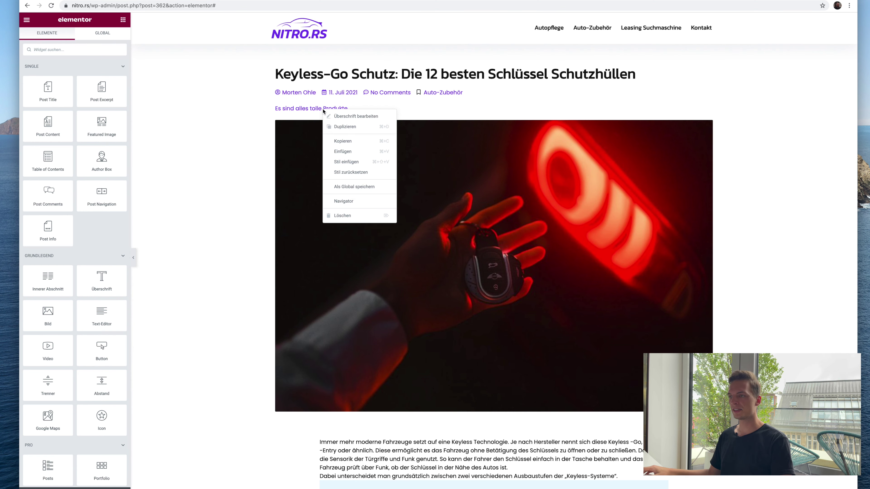
pyautogui.click(229, 175)
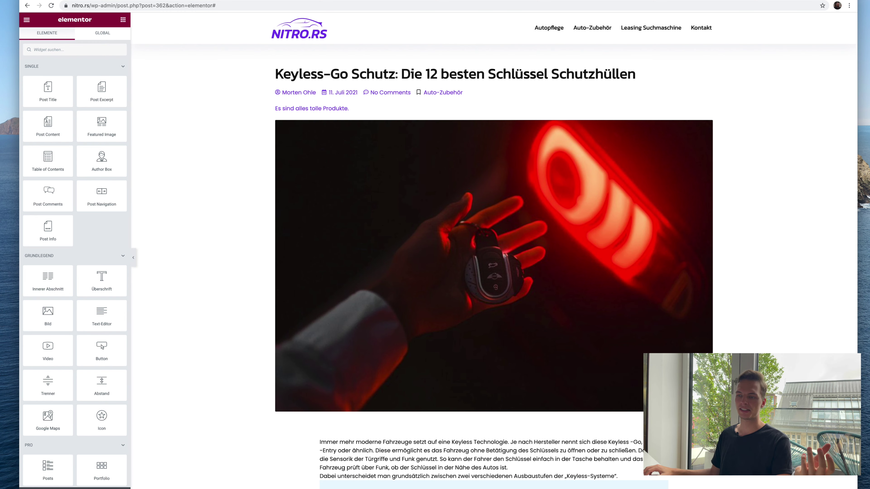
# Open the template's display conditions and add one condition that includes Beiträge
pyautogui.click(113, 486)
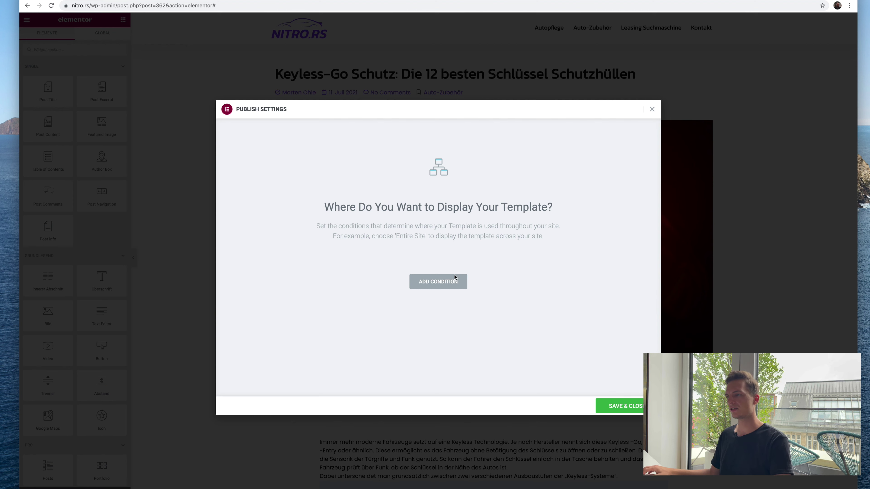
pyautogui.click(448, 281)
pyautogui.click(449, 299)
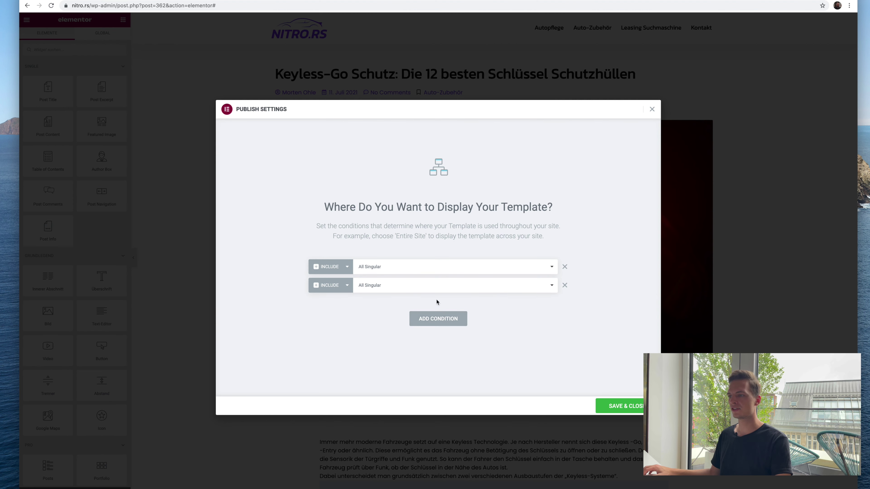
pyautogui.click(565, 286)
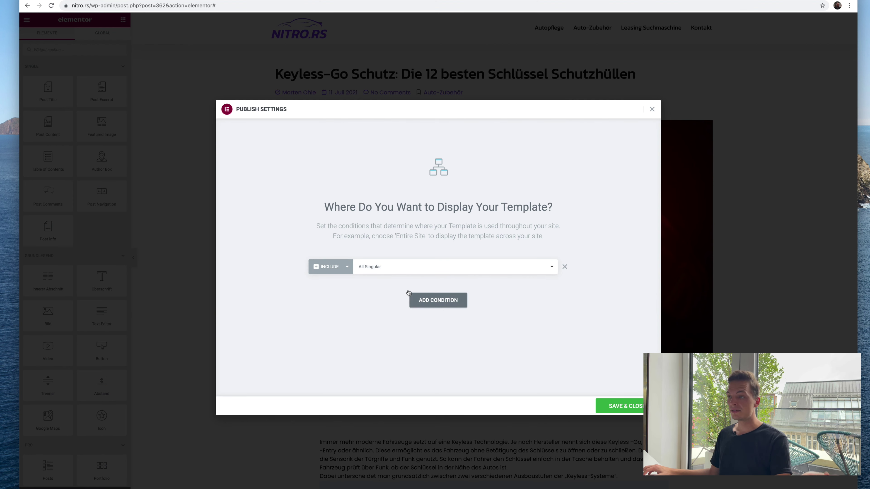
pyautogui.click(329, 266)
pyautogui.click(389, 271)
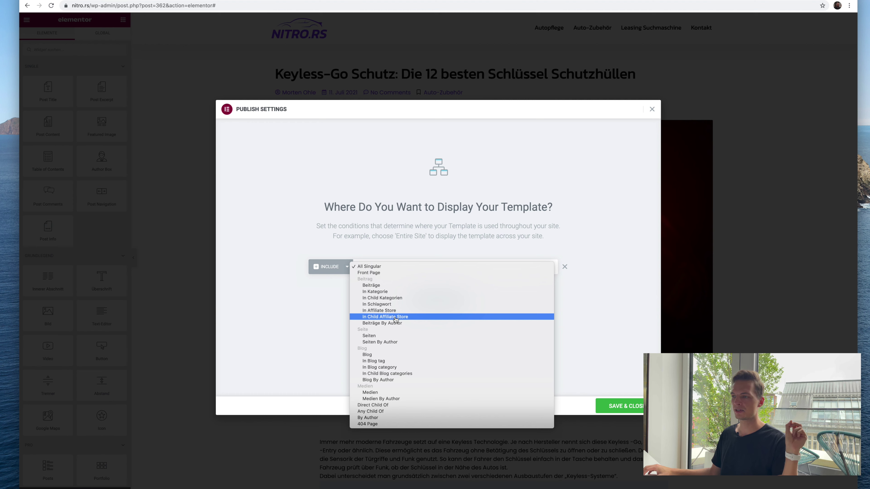
pyautogui.click(394, 287)
# Try to narrow the included Beiträge to a single post by searching for "keyless"
pyautogui.click(488, 265)
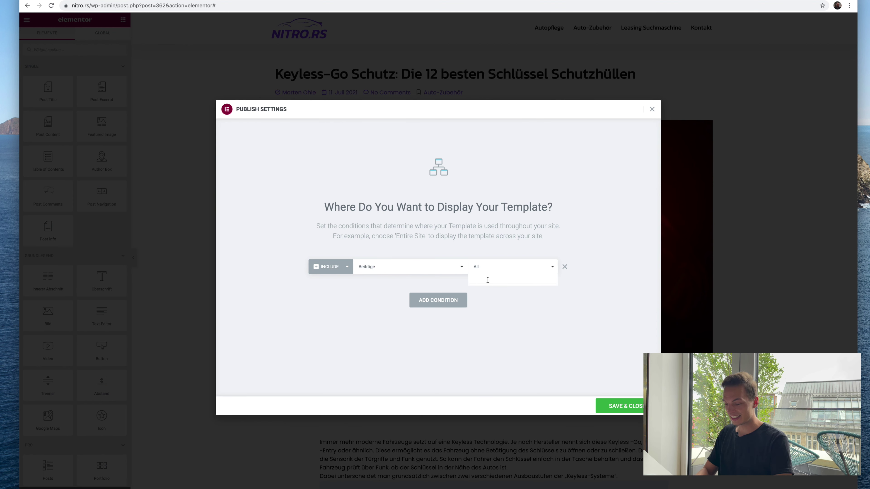
pyautogui.write('kel')
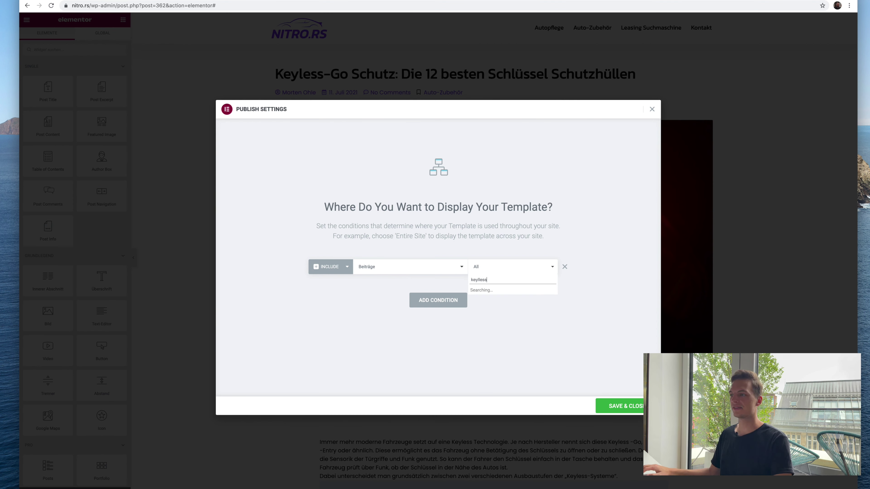
pyautogui.press('BackSpace')
pyautogui.press('BackSpace')
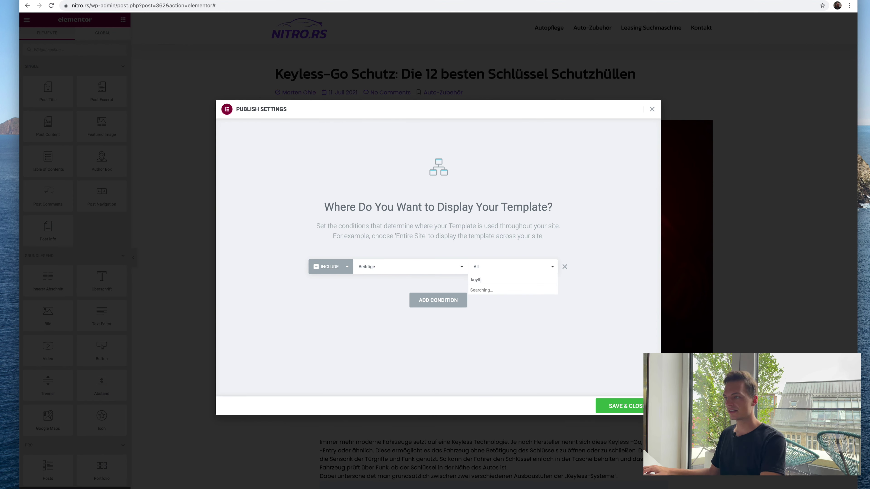
pyautogui.click(572, 284)
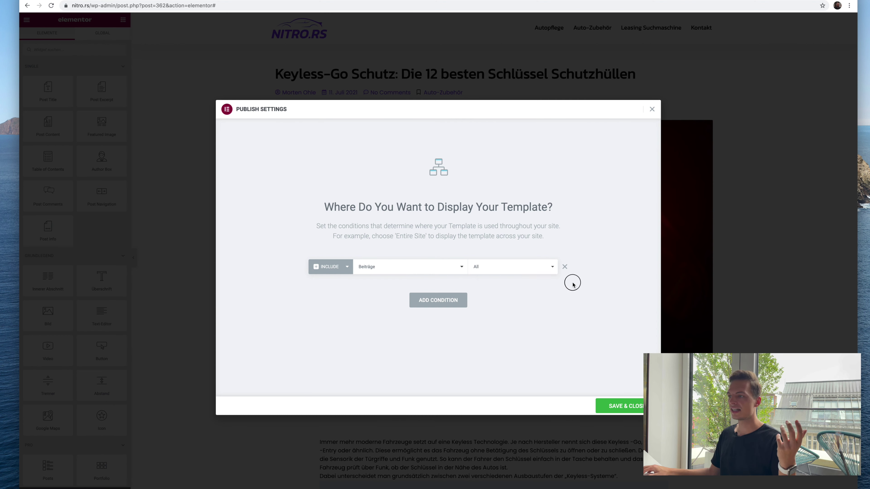
# Add a condition excluding the post "Die besten Kfz Handyhalterungen mit QI Ladefunktion" under Beiträge, and save the display conditions
pyautogui.click(460, 295)
pyautogui.click(346, 286)
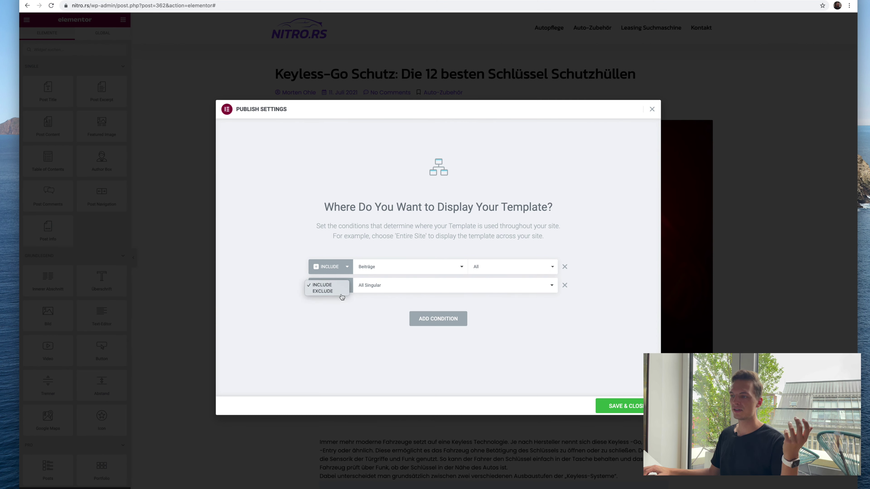
pyautogui.press('Return')
pyautogui.click(368, 287)
pyautogui.click(382, 305)
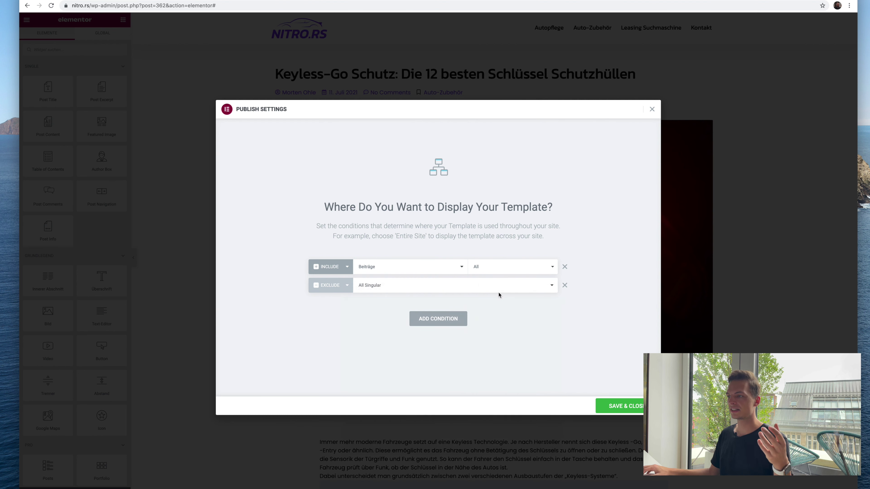
pyautogui.click(499, 291)
pyautogui.write('ke')
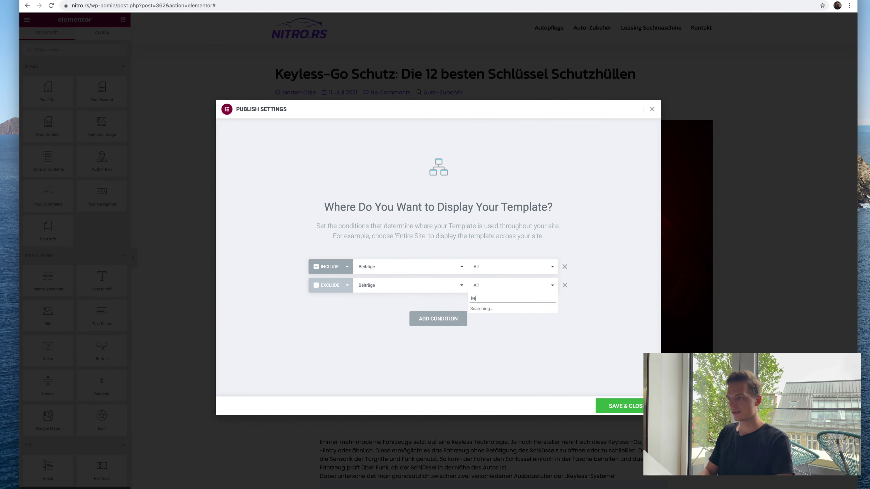
pyautogui.press('BackSpace')
pyautogui.press('BackSpace')
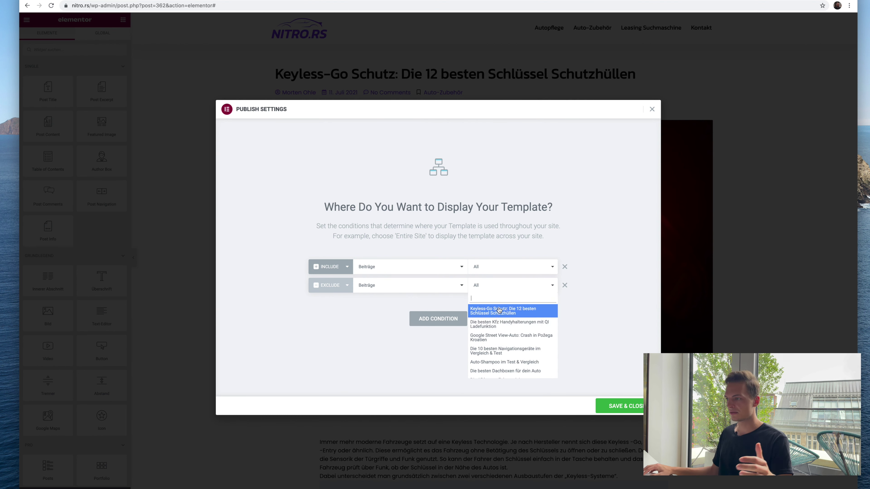
pyautogui.click(515, 323)
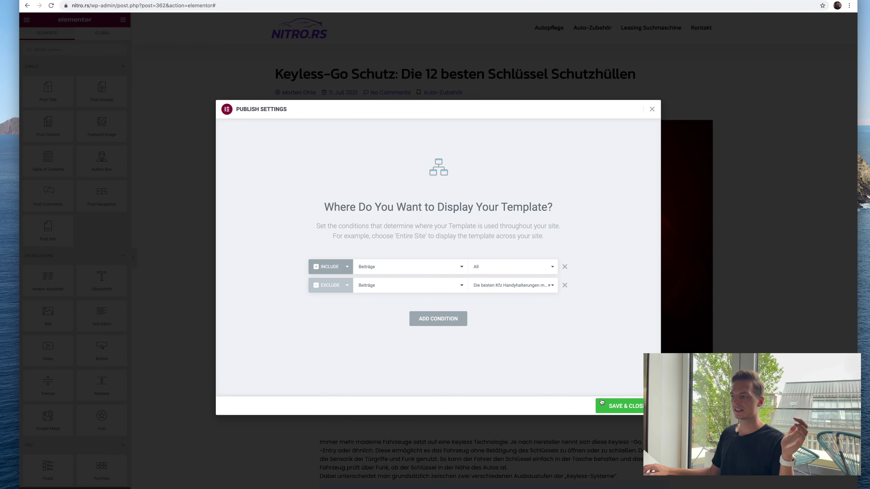
pyautogui.click(620, 406)
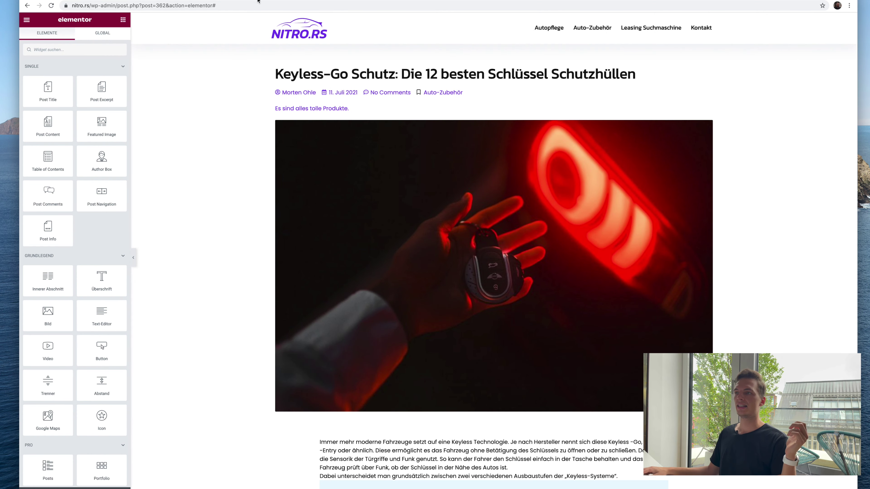
# Load the nitro.rs homepage in the post editor's tab and open the excluded Kfz Handyhalterungen post to check its layout
pyautogui.click(267, 1)
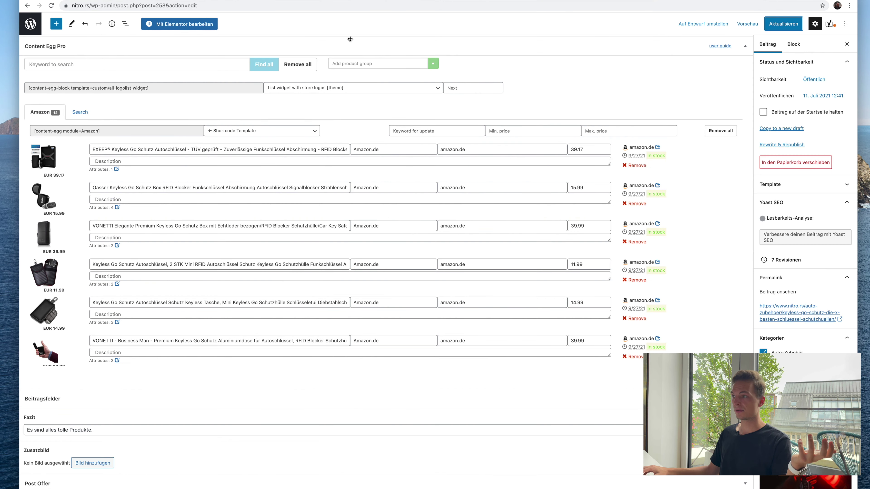
pyautogui.click(117, 5)
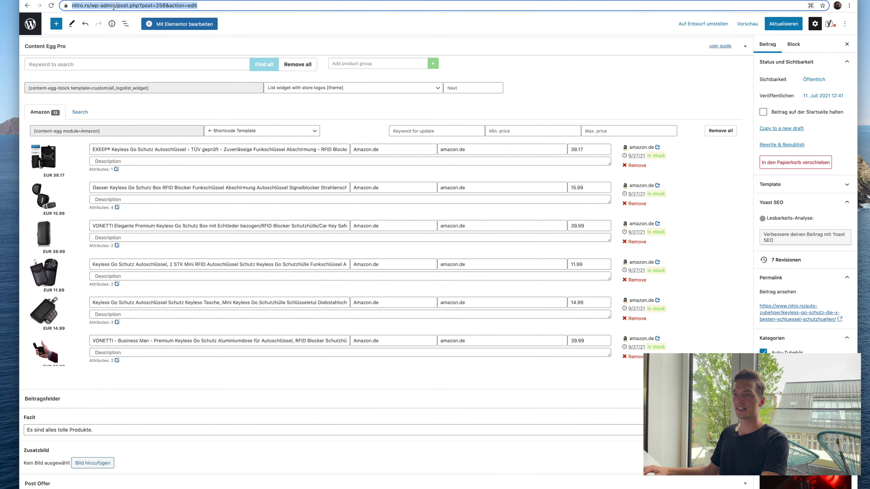
pyautogui.moveTo(122, 6); pyautogui.dragTo(229, 5)
pyautogui.press('BackSpace')
pyautogui.press('Return')
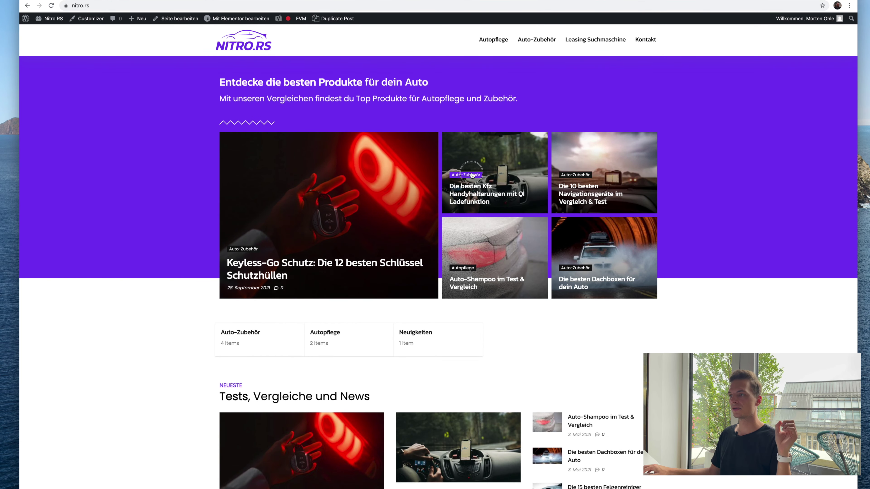
pyautogui.click(472, 175)
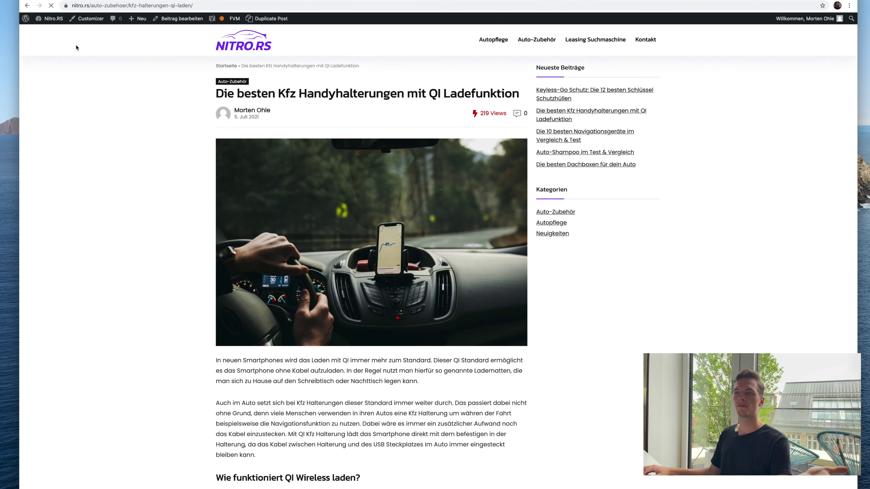
# Open the Keyless-Go Schutz post from the homepage and check its live layout down to the comment form and related posts
pyautogui.click(28, 5)
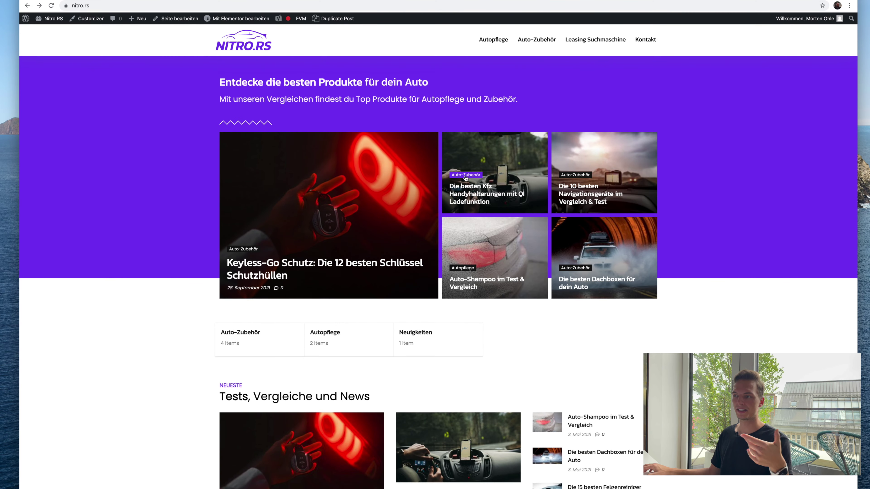
pyautogui.click(362, 193)
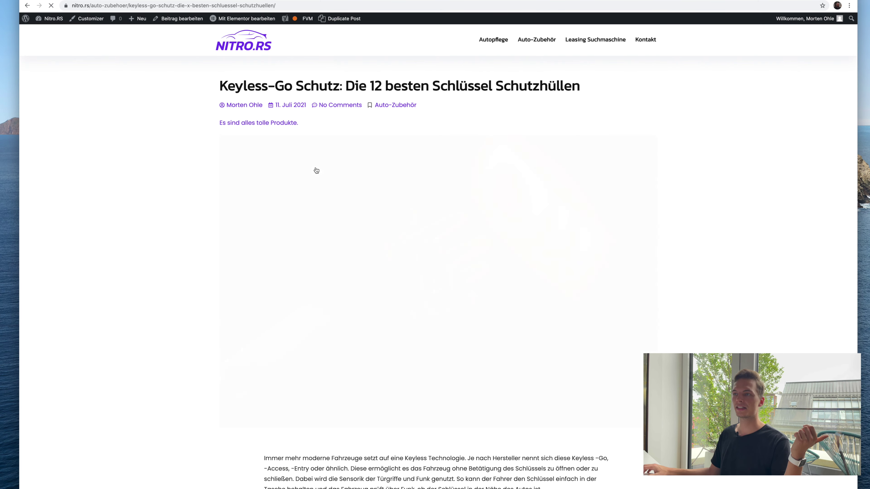
pyautogui.scroll(-15, 363, 203)
pyautogui.scroll(-10, 363, 203)
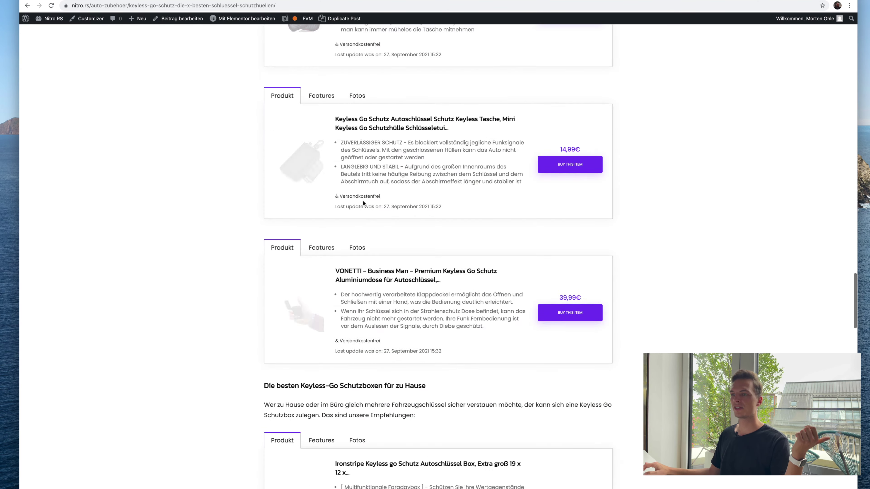
pyautogui.scroll(20, 363, 203)
pyautogui.scroll(-15, 364, 203)
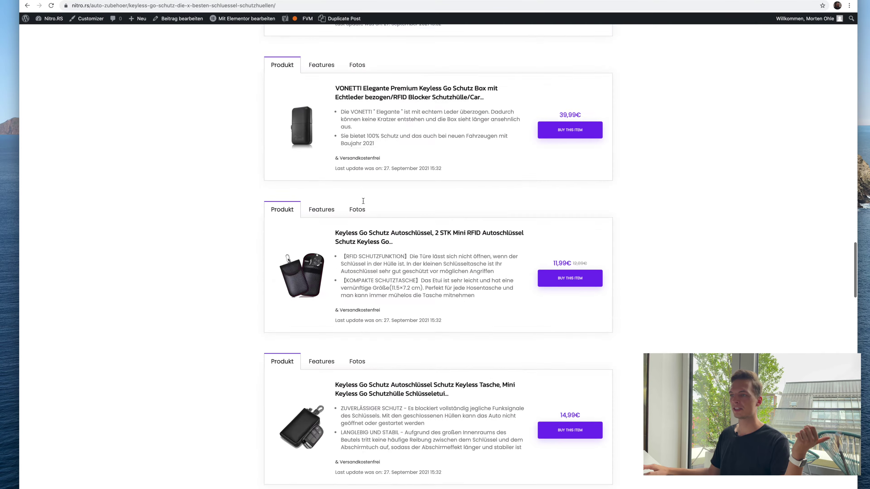
pyautogui.scroll(3, 363, 204)
pyautogui.scroll(10, 363, 203)
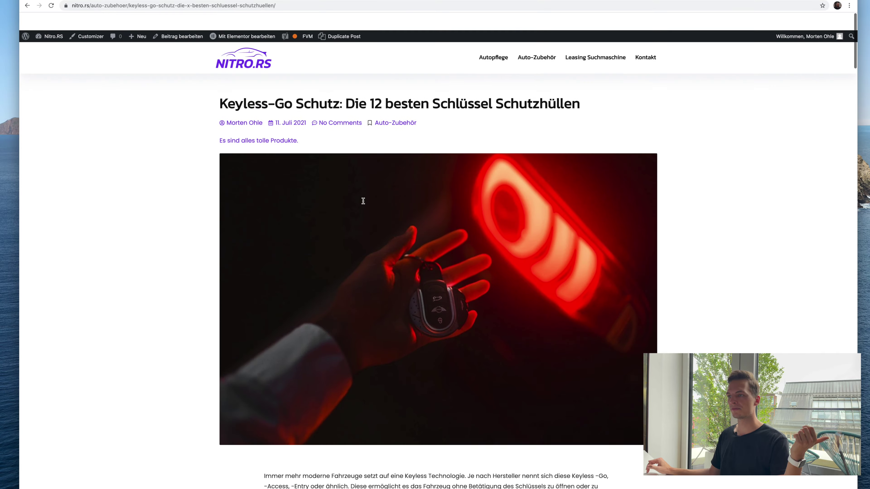
pyautogui.scroll(-15, 363, 203)
pyautogui.scroll(-20, 363, 201)
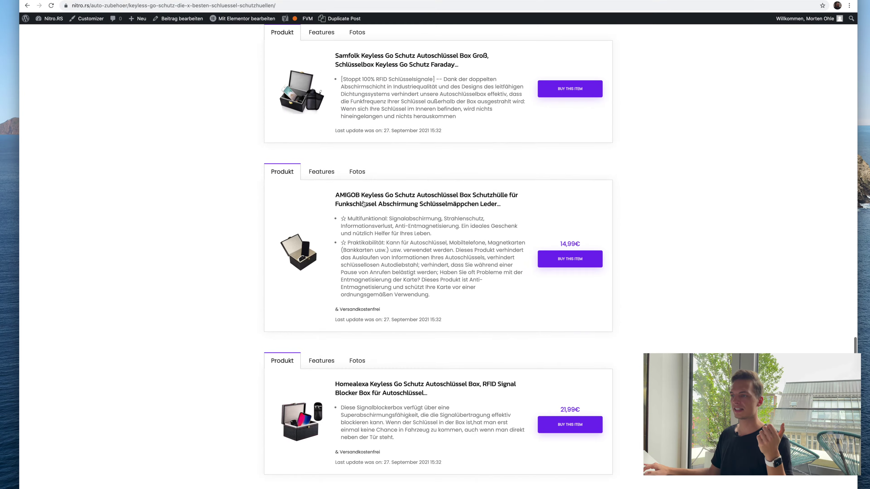
pyautogui.scroll(-5, 319, 158)
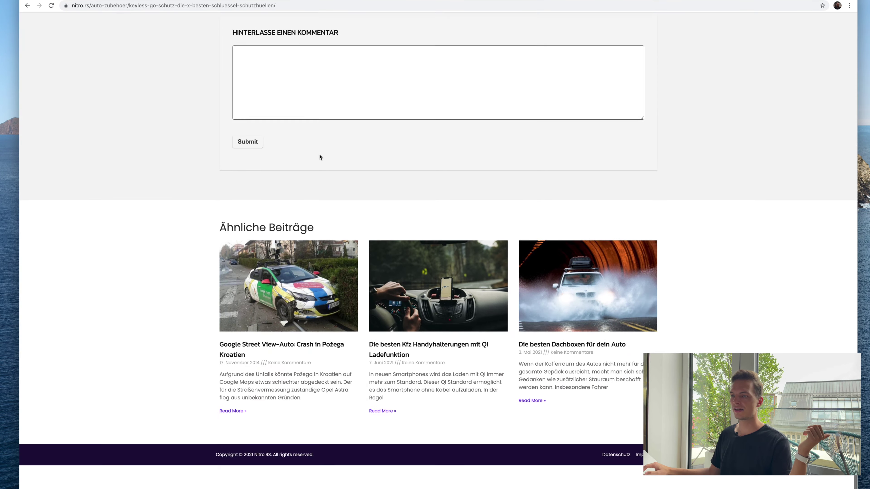
pyautogui.scroll(15, 319, 154)
pyautogui.scroll(15, 256, 118)
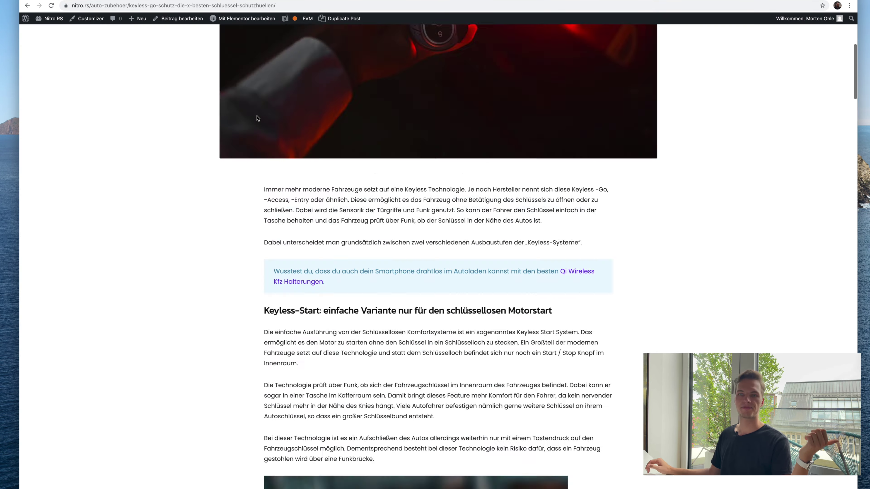
# Return to the live homepage and look over the title, meta info and featured image in the single post template's editor
pyautogui.click(232, 52)
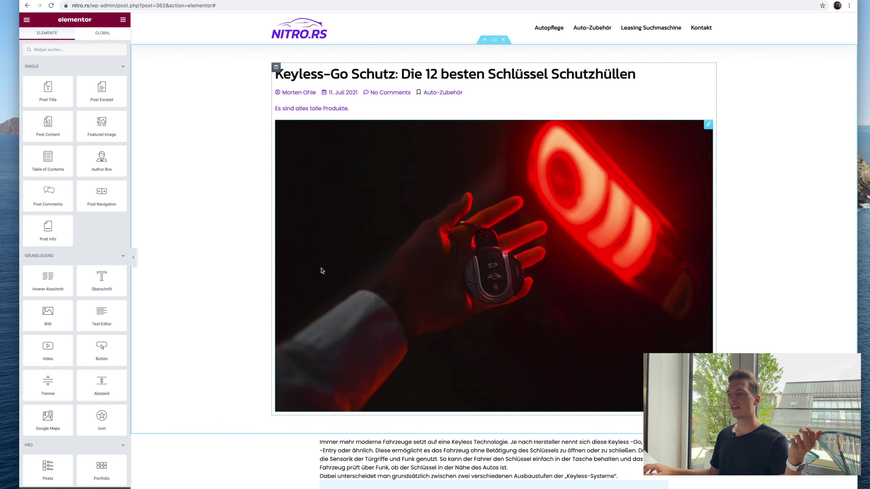
pyautogui.scroll(-5, 340, 234)
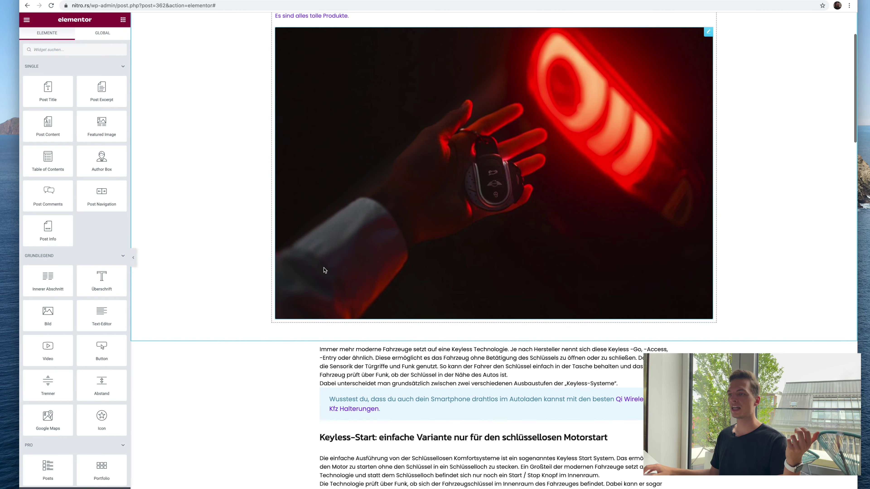
pyautogui.scroll(3, 339, 234)
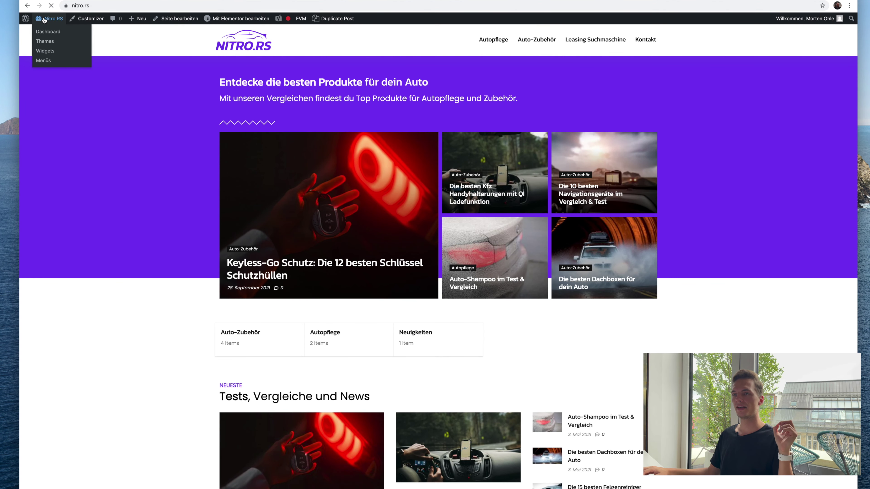
# Go to the WordPress dashboard and show only the Archive templates in the Theme Builder list
pyautogui.click(44, 20)
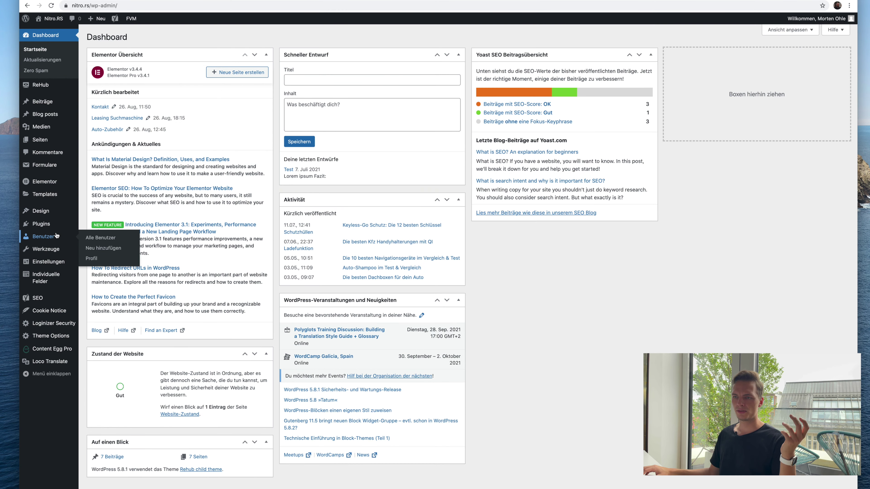
pyautogui.moveTo(58, 195)
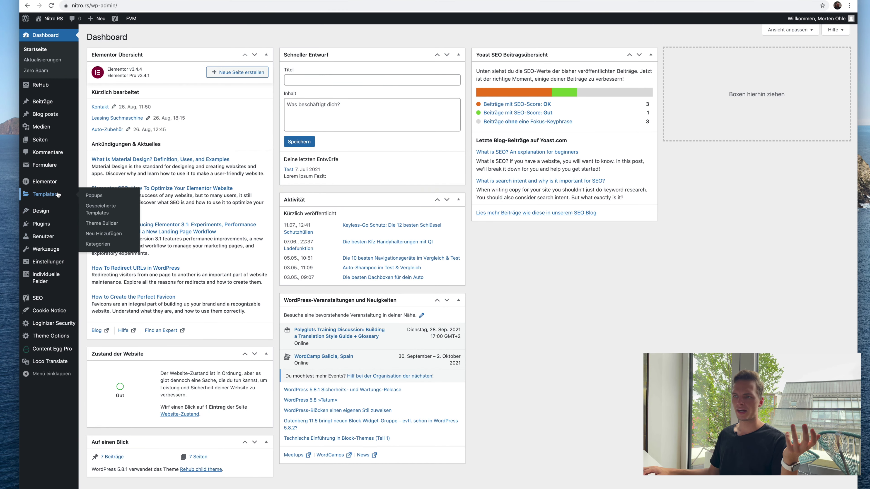
pyautogui.click(108, 210)
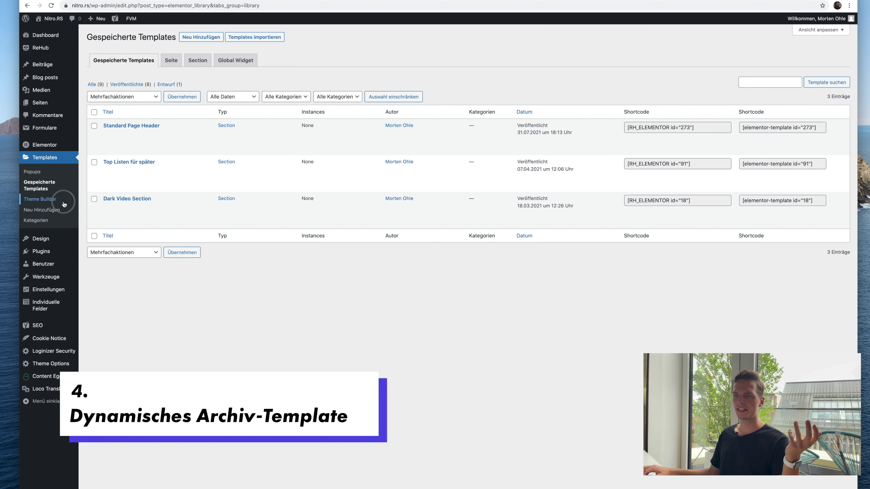
pyautogui.click(63, 202)
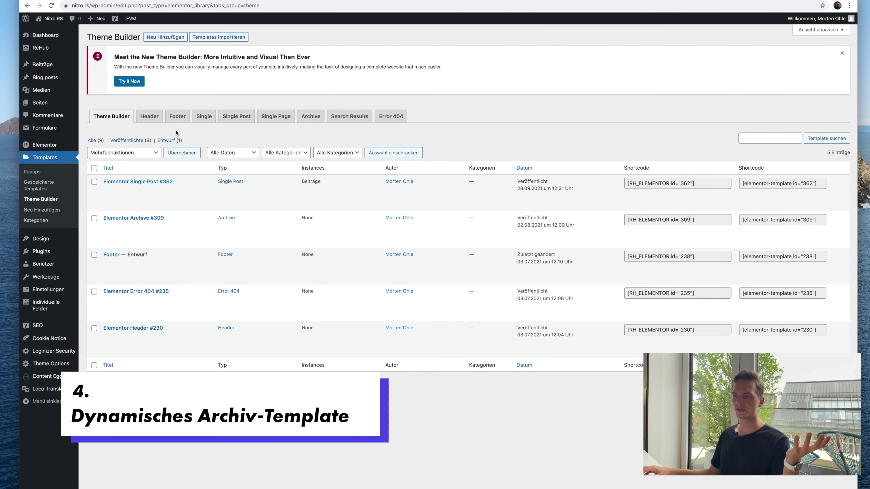
pyautogui.click(318, 116)
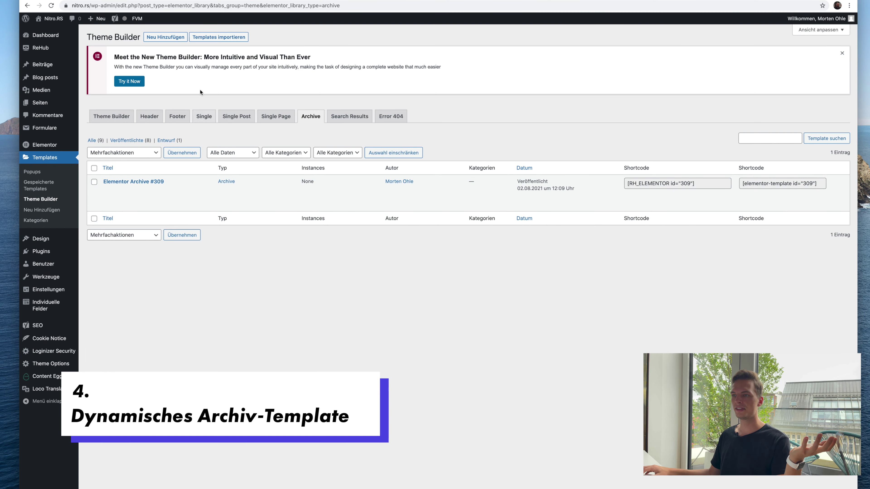
# Create a new template of type Archive named "Kategorie"
pyautogui.click(172, 40)
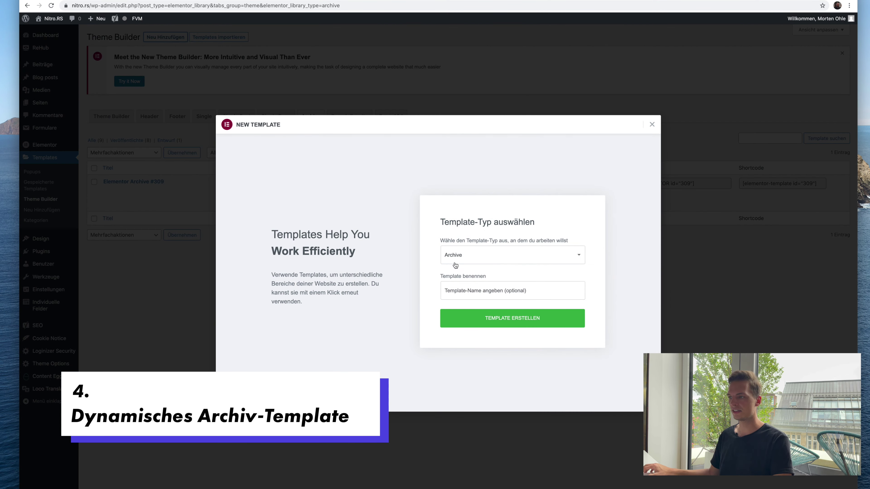
pyautogui.click(454, 262)
pyautogui.click(453, 254)
pyautogui.click(468, 297)
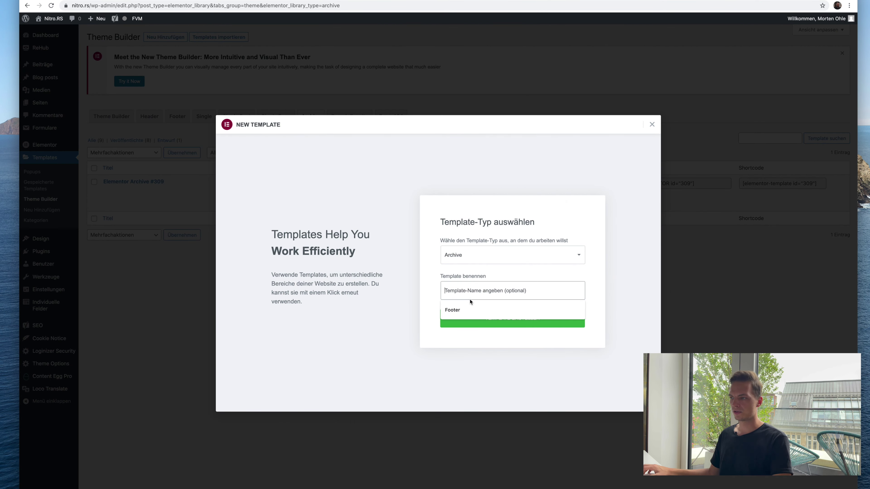
pyautogui.write('Kategorie')
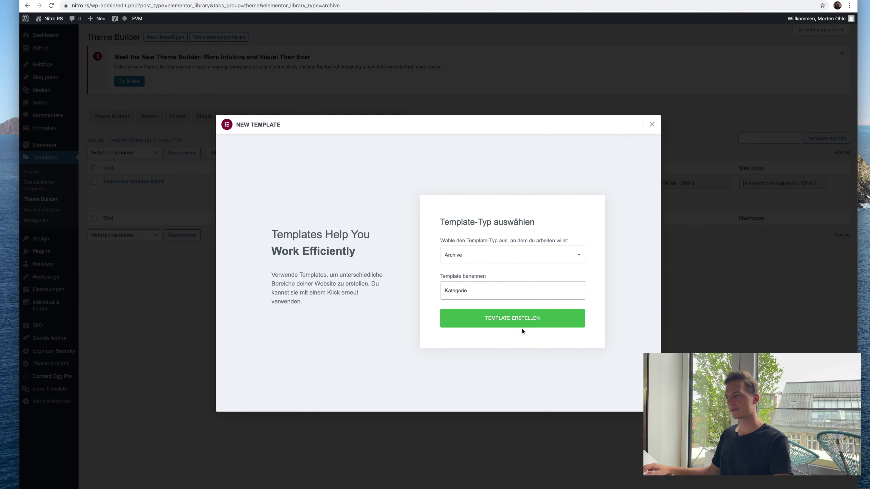
pyautogui.click(488, 322)
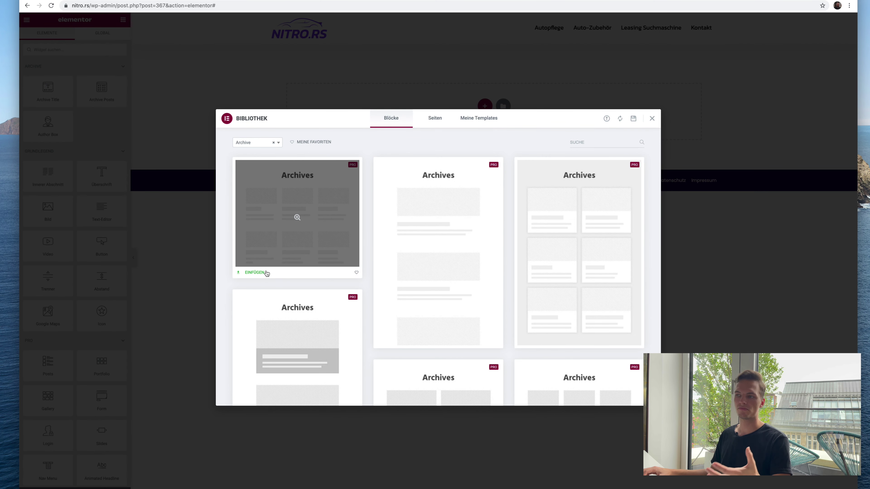
# Insert the first Archives block with the three-column post grid from the library and review its Archive Posts widget
pyautogui.click(253, 273)
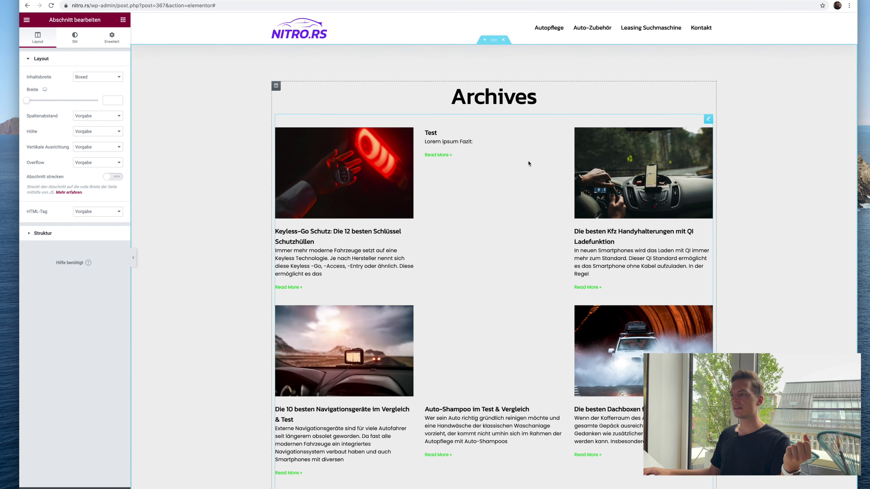
pyautogui.click(378, 228)
pyautogui.scroll(-10, 382, 253)
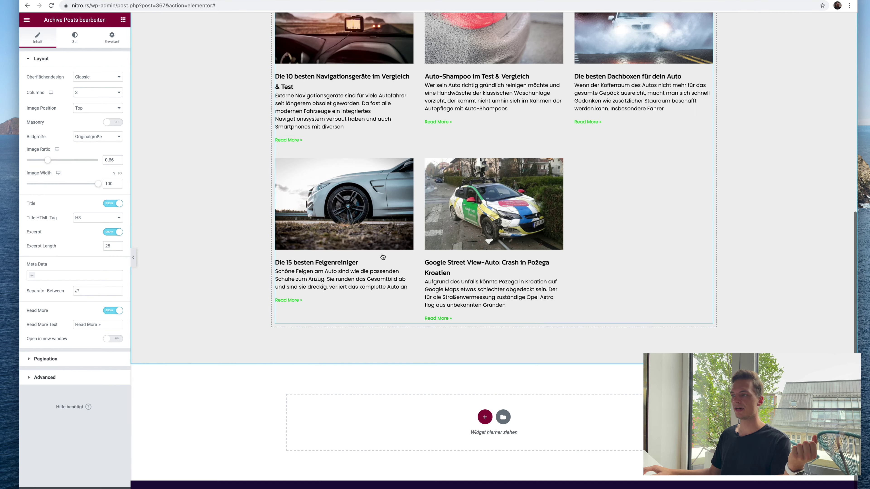
pyautogui.scroll(10, 380, 254)
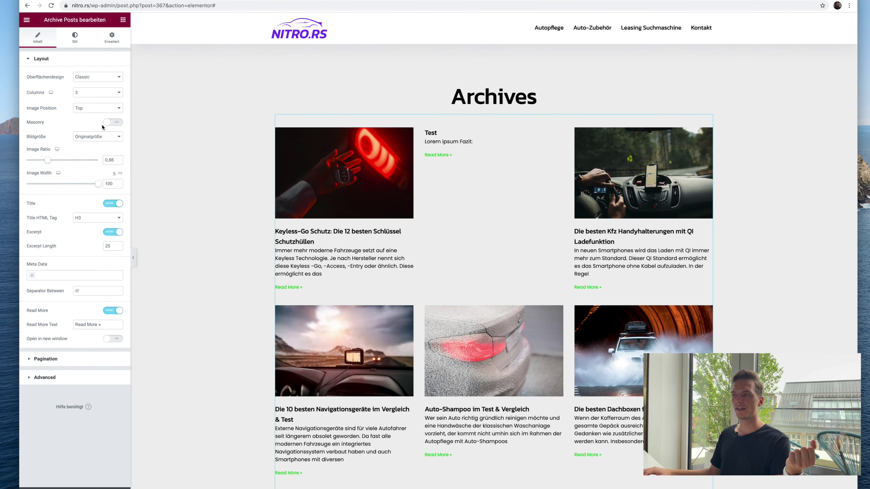
# Inspect the dynamic tag options of the Archive Title widget, including the basic and advanced settings
pyautogui.click(493, 103)
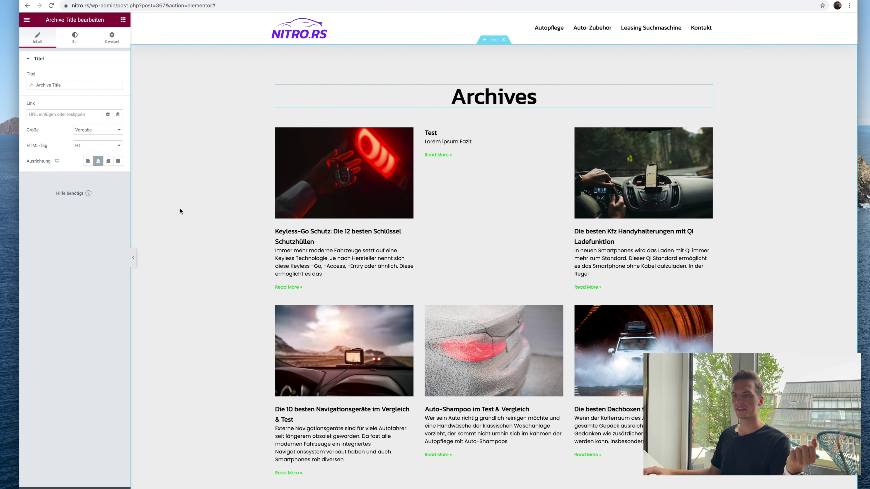
pyautogui.click(32, 86)
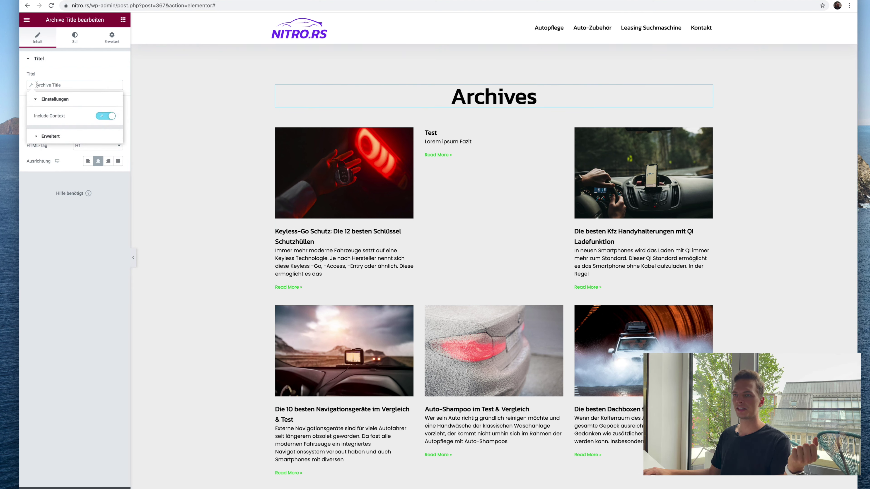
pyautogui.click(52, 136)
pyautogui.click(64, 99)
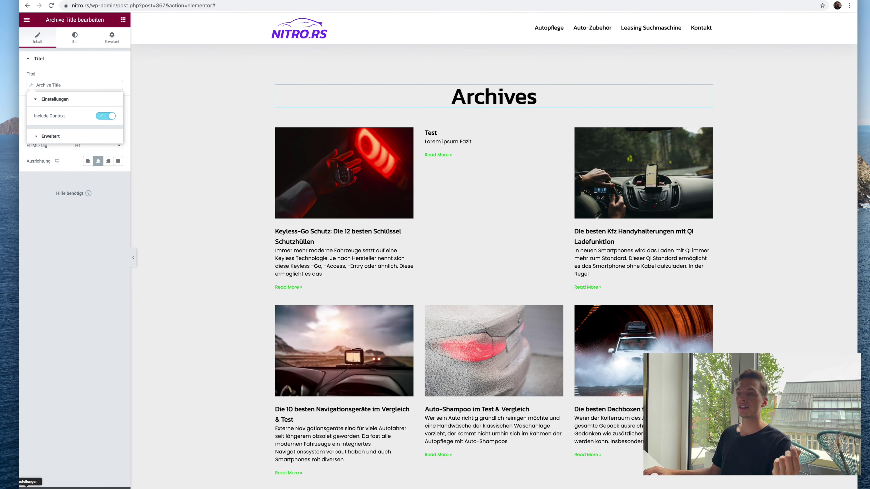
# Set the template's preview content to Kategorien Archive with the category Auto-Zubehör and apply the preview
pyautogui.click(26, 484)
pyautogui.click(67, 157)
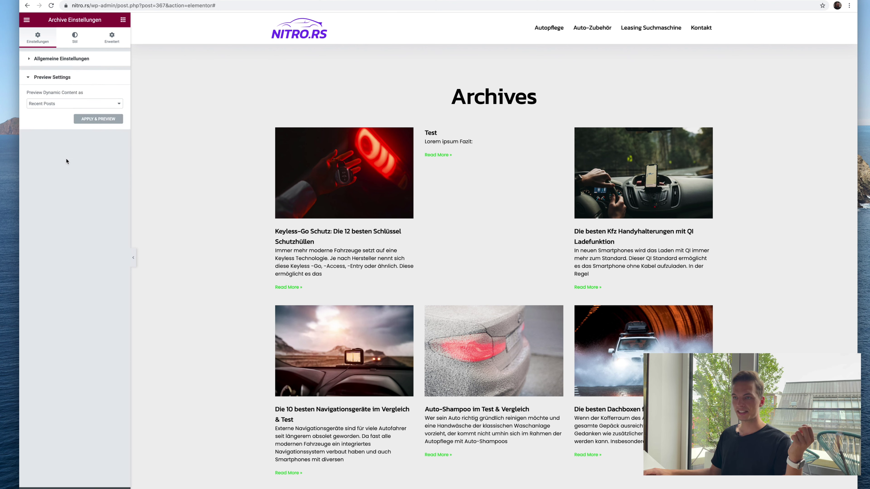
pyautogui.click(52, 104)
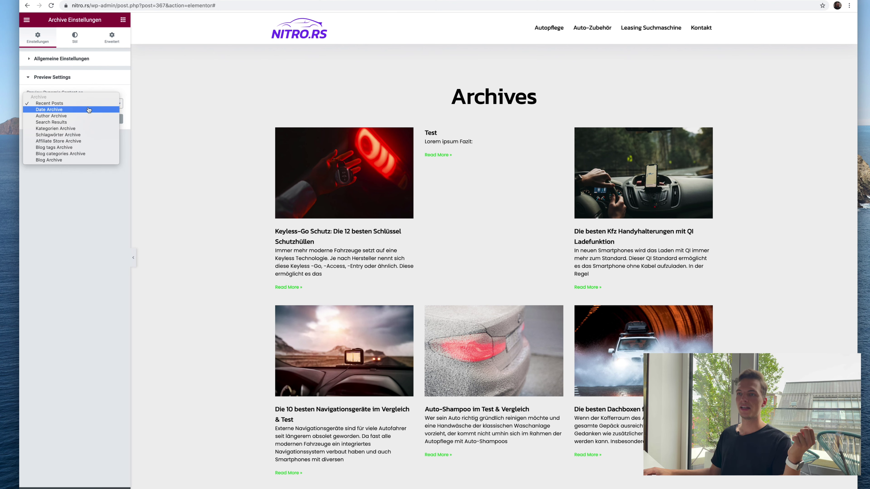
pyautogui.click(62, 82)
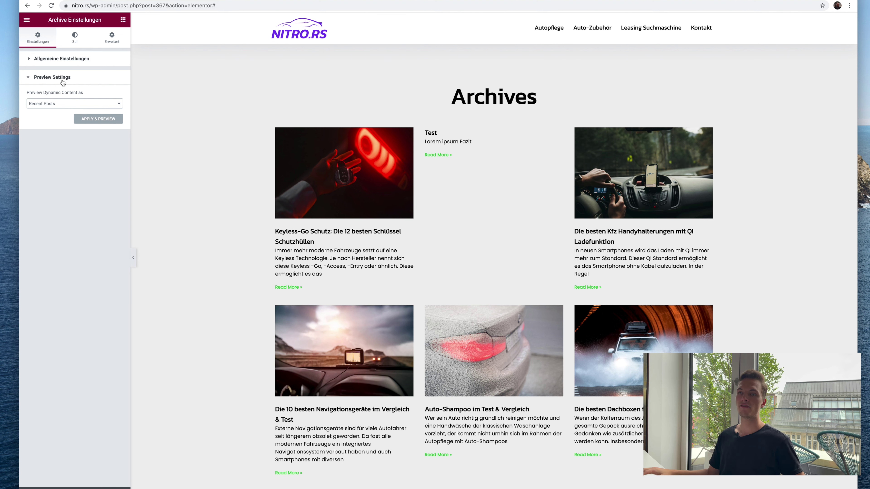
pyautogui.click(55, 104)
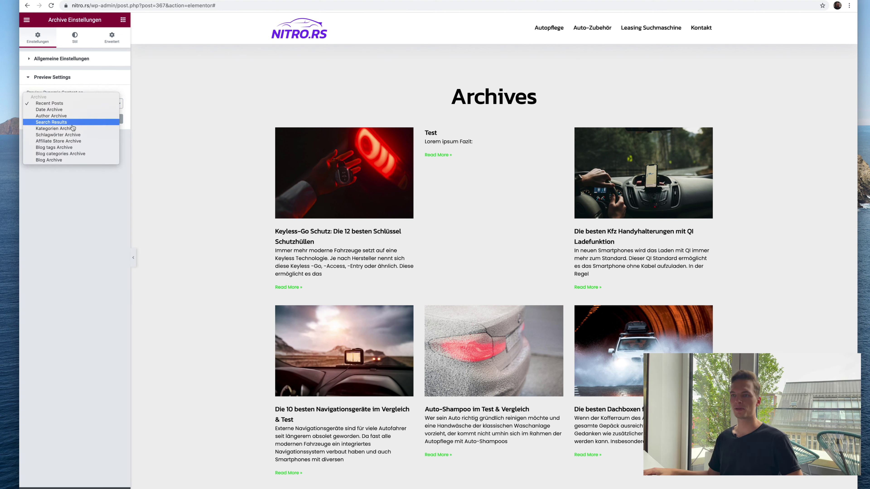
pyautogui.click(80, 129)
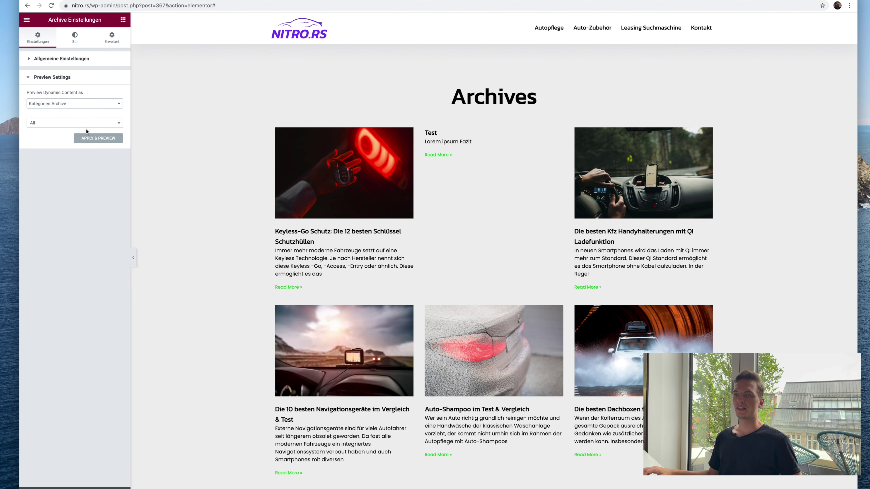
pyautogui.click(75, 127)
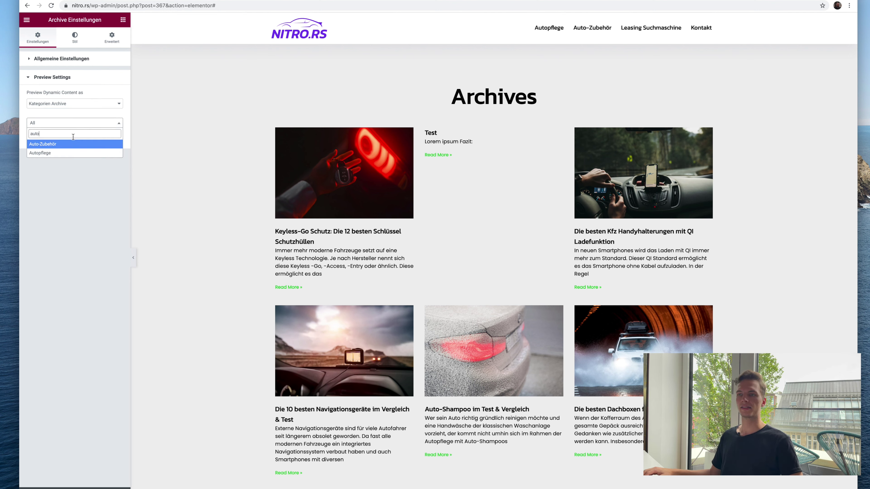
pyautogui.press('Return')
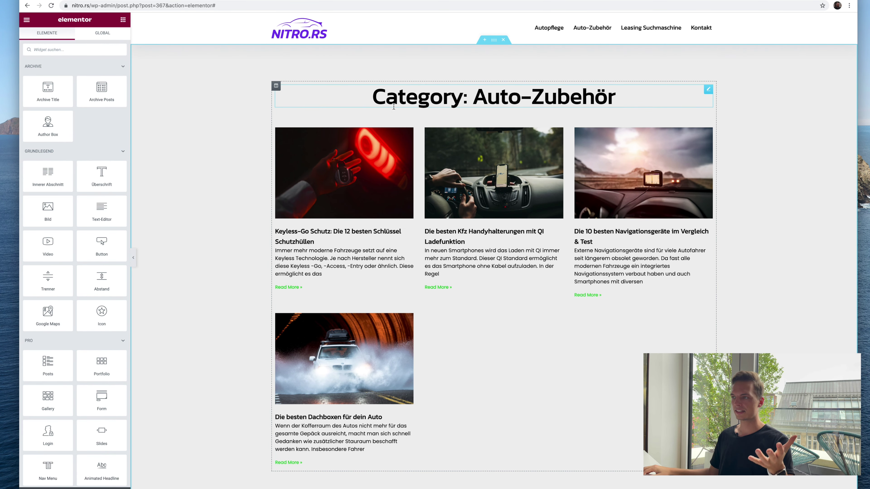
# Turn off Include Context in the Archive Title's dynamic title settings
pyautogui.click(400, 96)
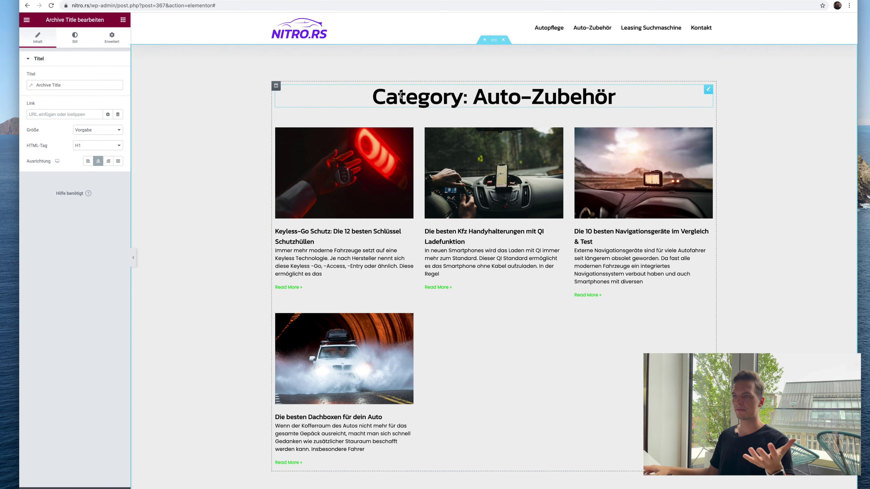
pyautogui.click(31, 86)
pyautogui.click(103, 118)
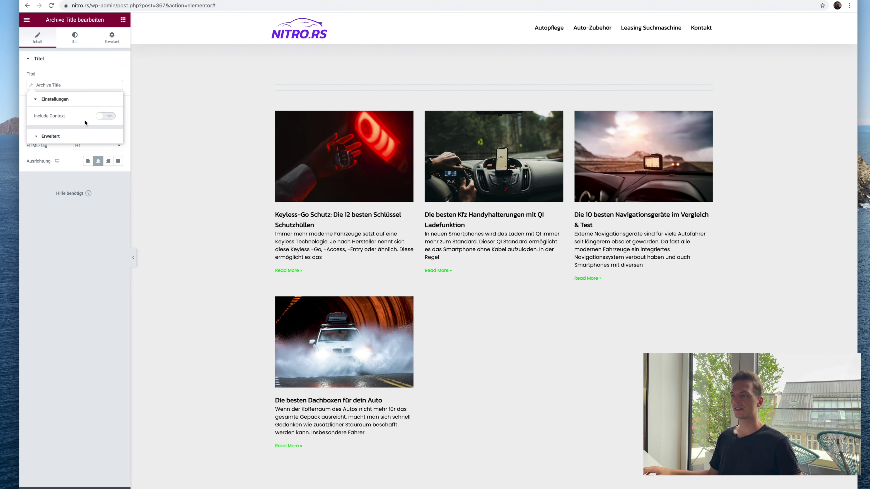
# Left-align the Archive Title and set its font size to 39 px
pyautogui.click(35, 88)
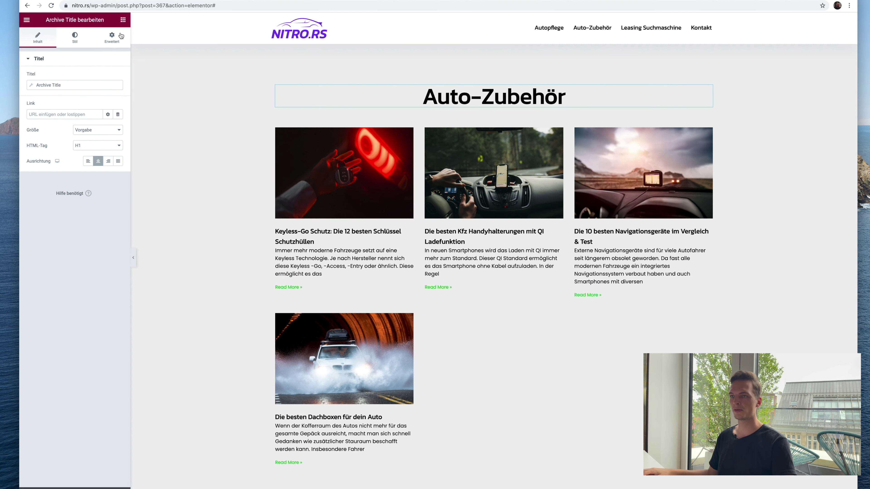
pyautogui.click(88, 160)
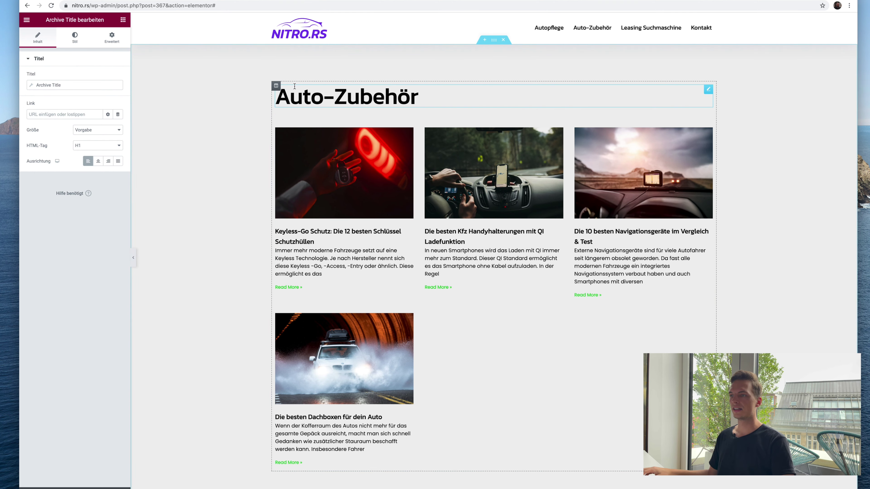
pyautogui.click(75, 37)
pyautogui.click(118, 93)
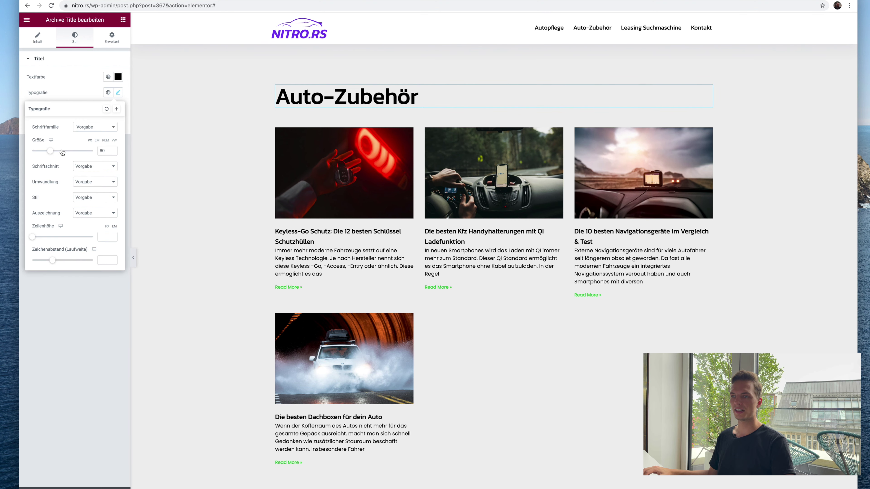
pyautogui.moveTo(50, 152); pyautogui.dragTo(44, 153)
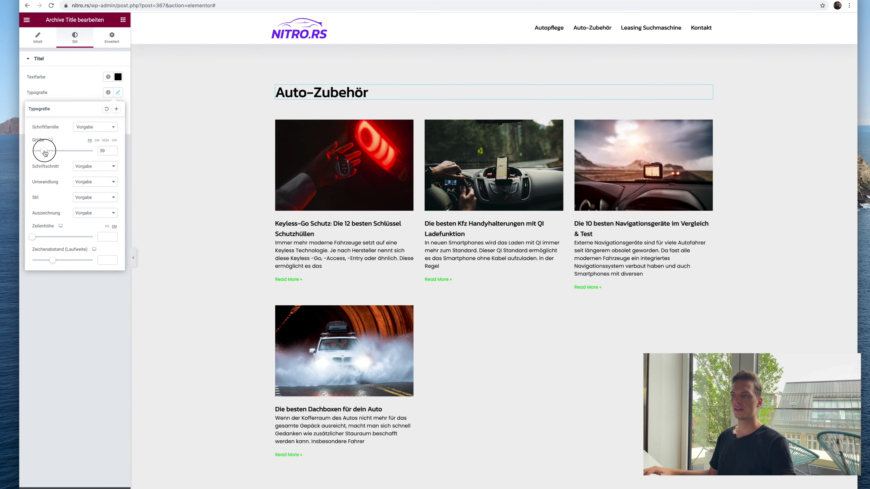
pyautogui.click(415, 60)
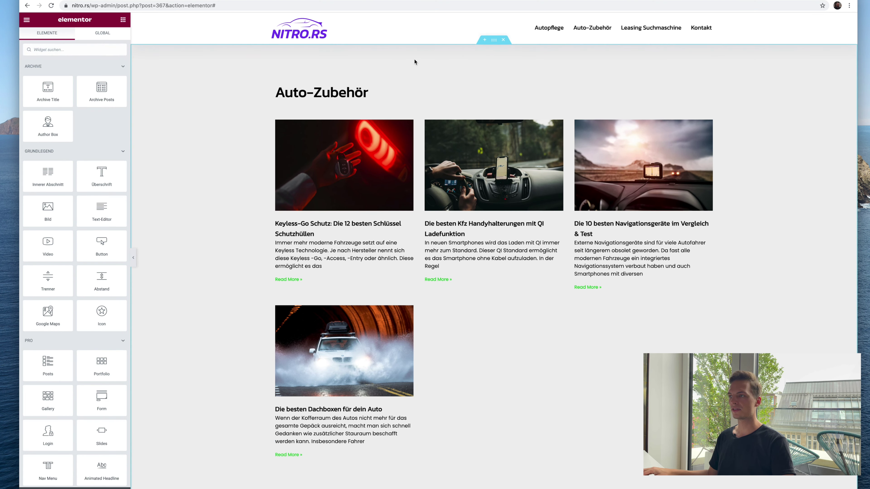
# Insert a single-column section above the archive section and give it the global color Akzept as background
pyautogui.click(483, 40)
pyautogui.click(484, 76)
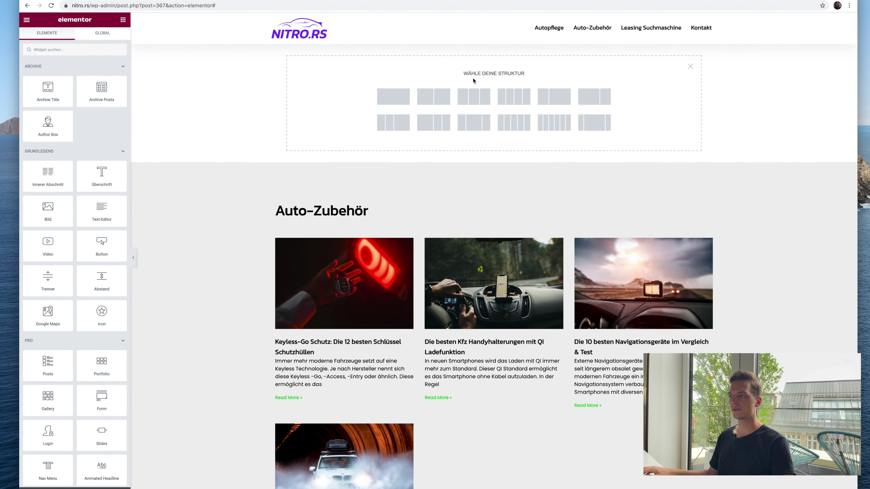
pyautogui.click(397, 102)
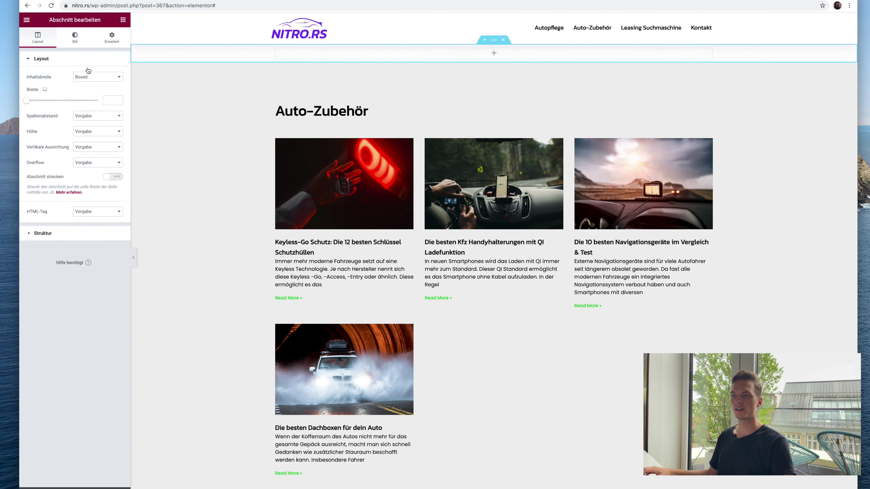
pyautogui.click(74, 37)
pyautogui.click(89, 93)
pyautogui.click(108, 108)
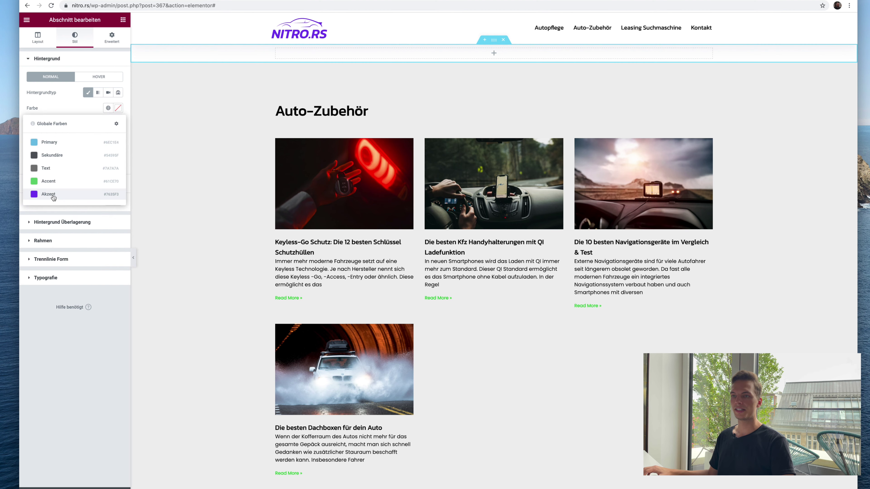
pyautogui.click(48, 195)
# Move the Archive Title into the new purple section and set its text color to #FFFFFF
pyautogui.moveTo(345, 112); pyautogui.dragTo(342, 56)
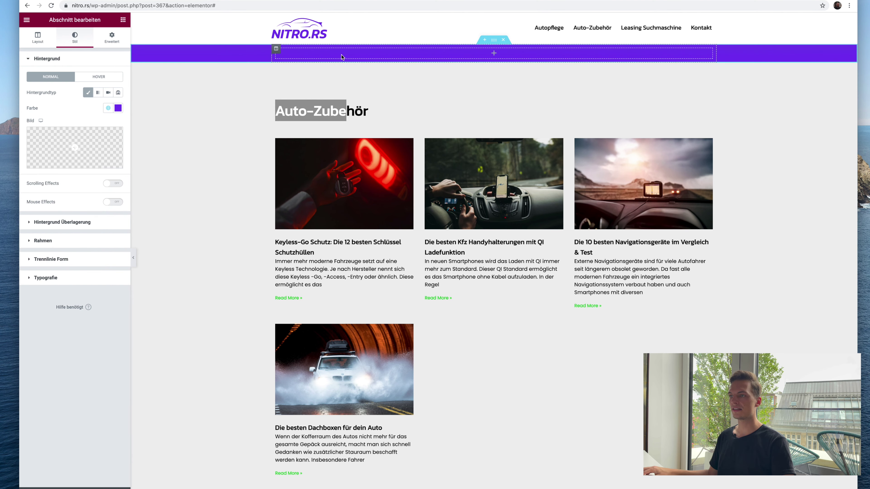
pyautogui.moveTo(693, 104); pyautogui.dragTo(484, 63)
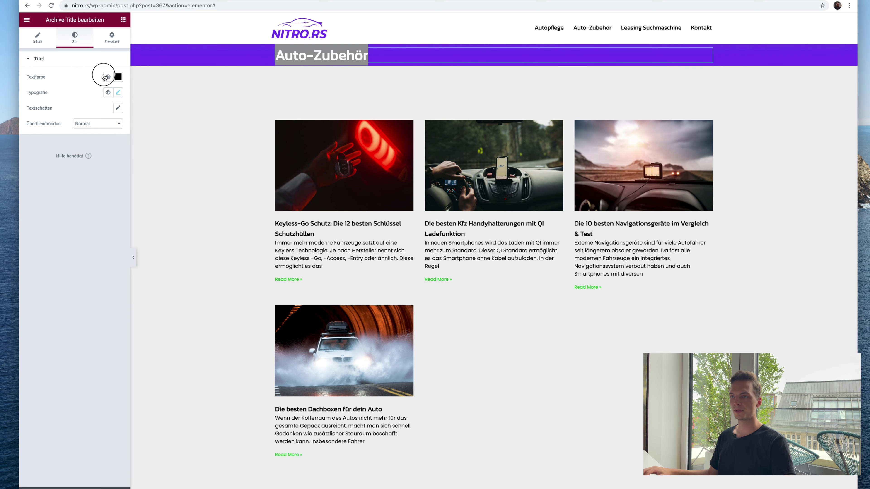
pyautogui.click(105, 76)
pyautogui.click(118, 77)
pyautogui.write('#FFFFFF')
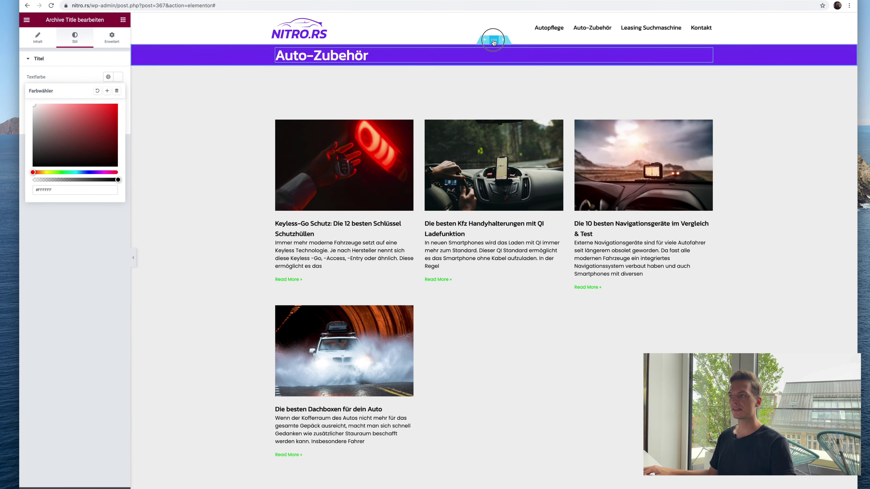
# Set the purple section's padding to 30 px above and below and 10 px on both sides
pyautogui.click(493, 40)
pyautogui.click(111, 37)
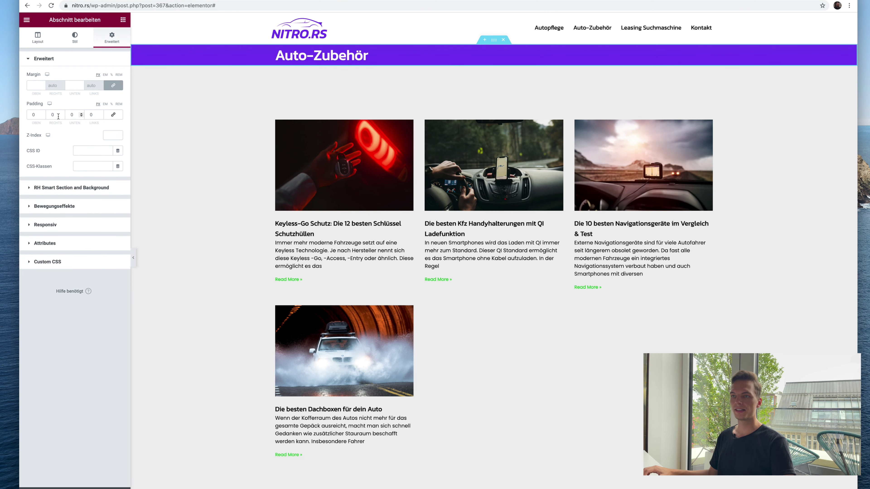
pyautogui.write('30')
pyautogui.click(71, 114)
pyautogui.write('30')
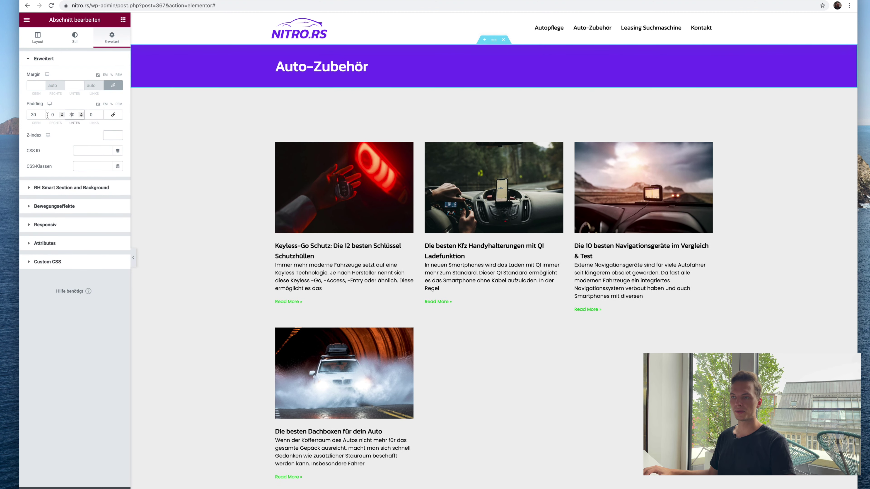
pyautogui.click(53, 114)
pyautogui.write('10')
pyautogui.click(91, 115)
pyautogui.write('10')
# Find the Yoast Breadcrumbs widget and place it above the Archive Title in the purple section
pyautogui.click(122, 19)
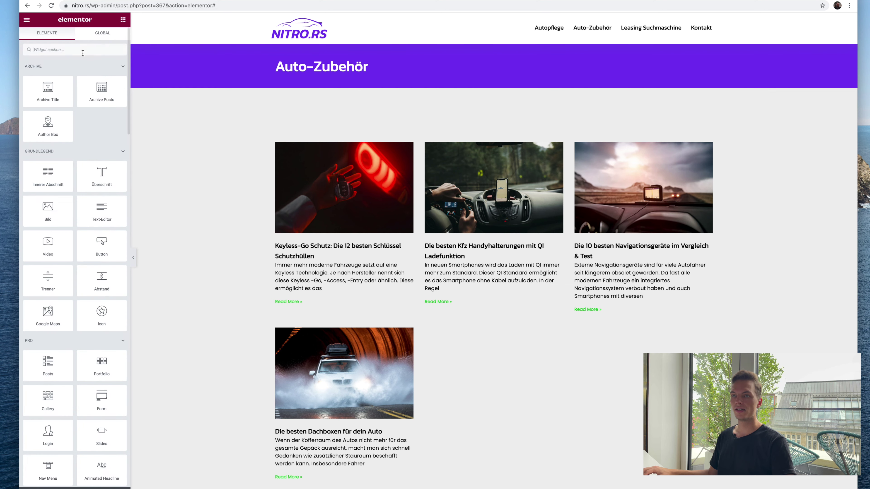
pyautogui.write('yoas')
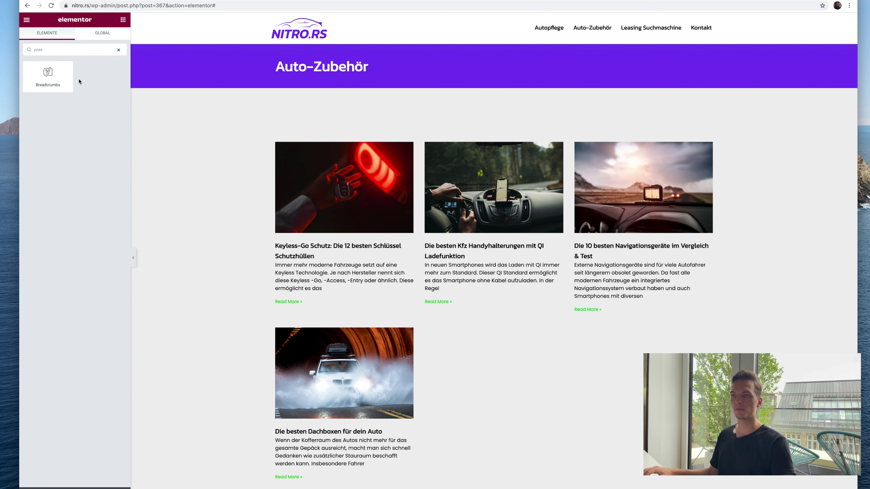
pyautogui.moveTo(48, 76); pyautogui.dragTo(300, 70)
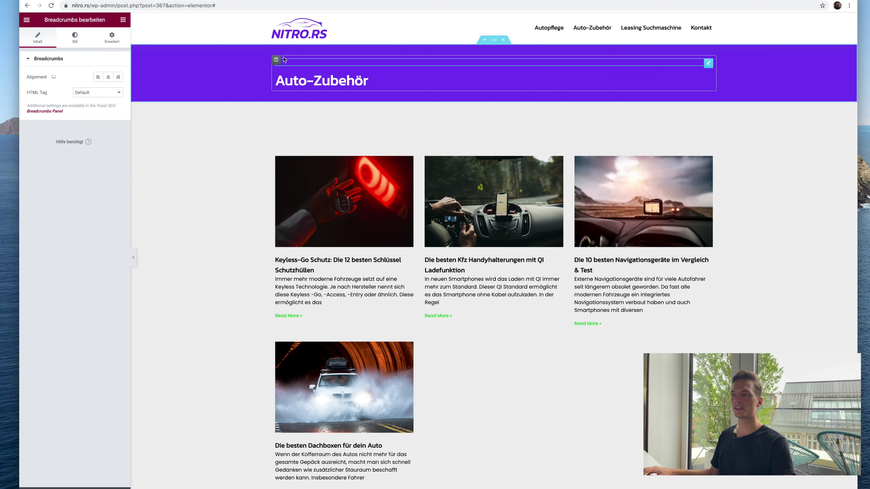
# Set the breadcrumbs' text, link and link hover colors to white (#FFFFFF)
pyautogui.click(78, 39)
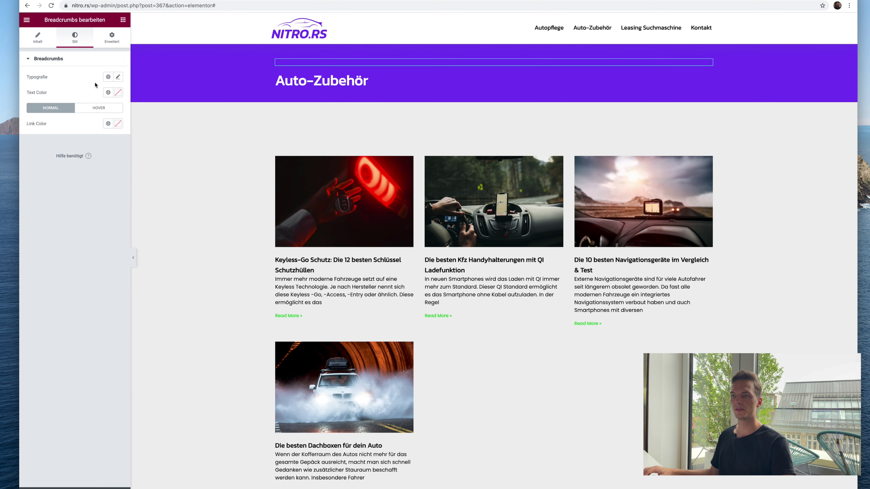
pyautogui.click(108, 92)
pyautogui.click(119, 92)
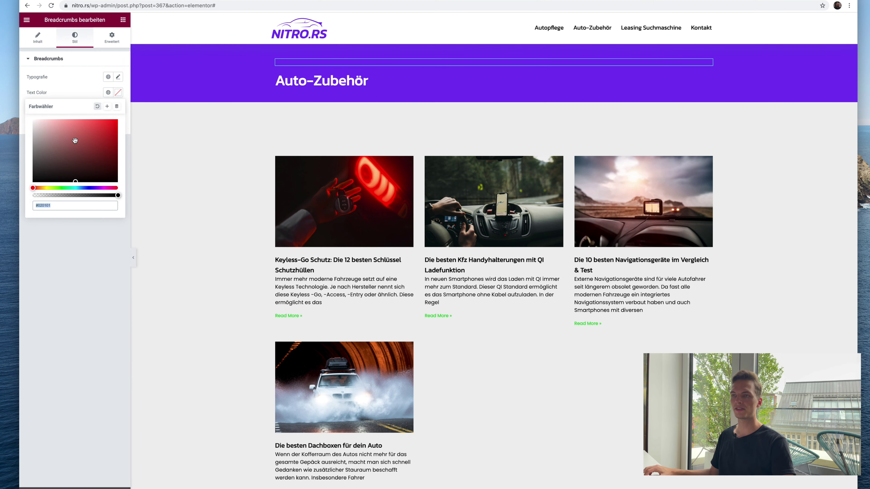
pyautogui.click(49, 81)
pyautogui.click(118, 124)
pyautogui.write('#FFFFFF')
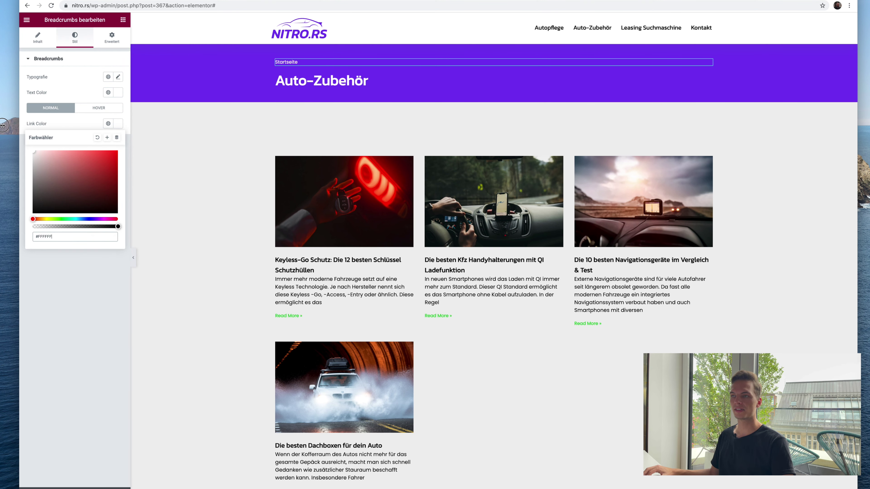
pyautogui.click(101, 111)
pyautogui.click(118, 124)
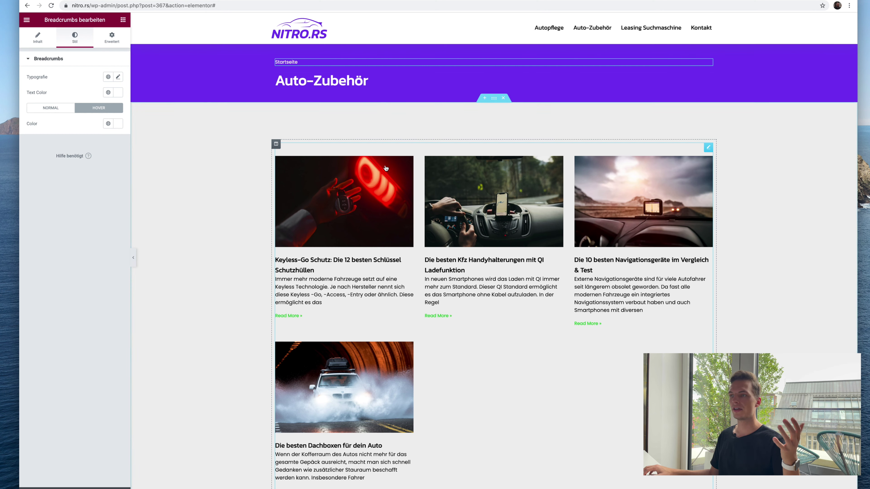
# Set the post grid section's padding to 50 px above and below and 10 px on both sides
pyautogui.click(353, 89)
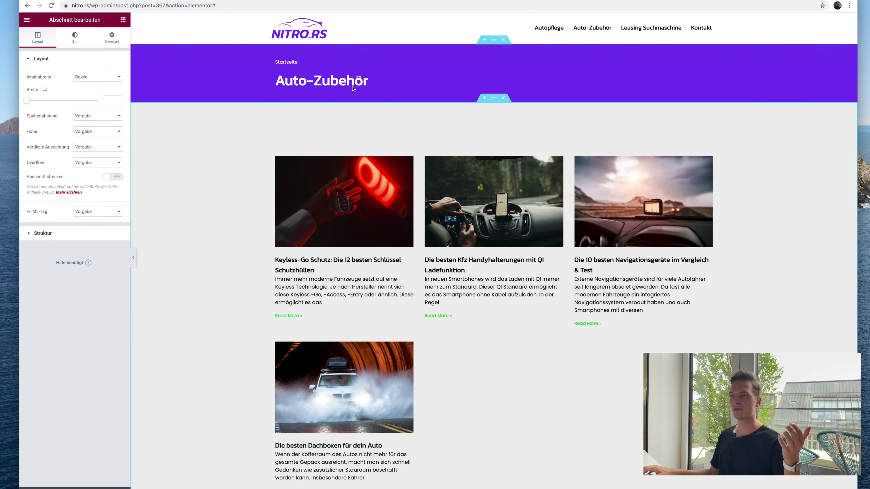
pyautogui.click(111, 37)
pyautogui.click(27, 114)
pyautogui.write('50')
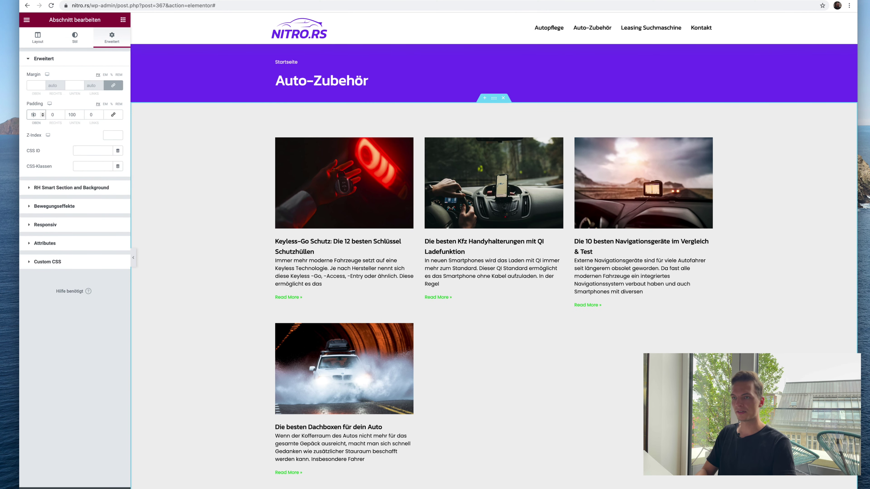
pyautogui.press('Tab')
pyautogui.write('10')
pyautogui.press('Tab')
pyautogui.write('50')
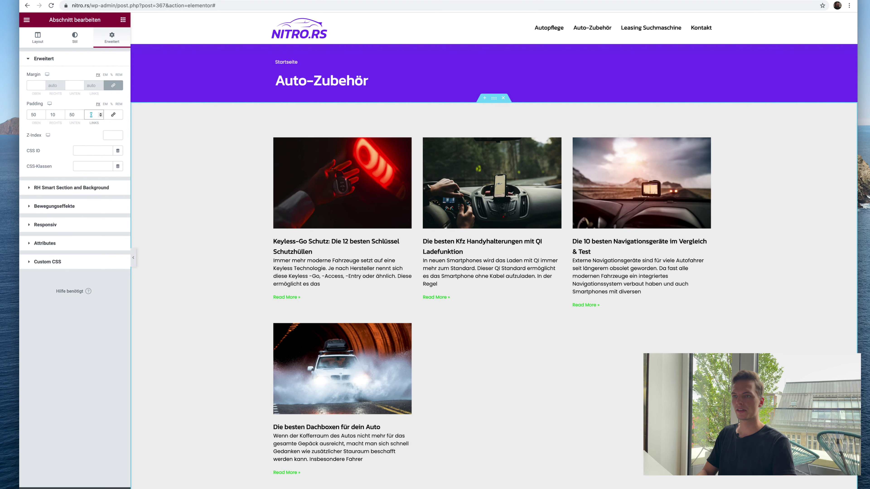
pyautogui.press('Tab')
pyautogui.write('10')
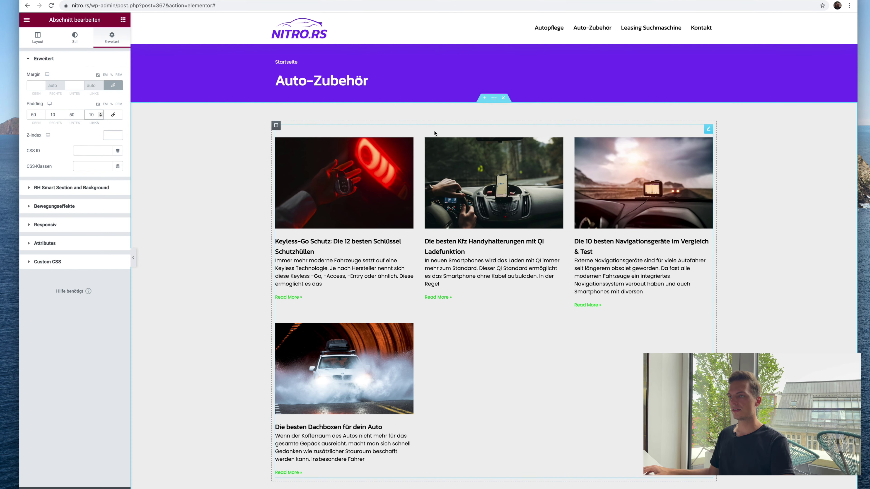
# Add a single-column section below the post grid and place a Text-Editor widget in it
pyautogui.scroll(-5, 434, 133)
pyautogui.scroll(5, 461, 201)
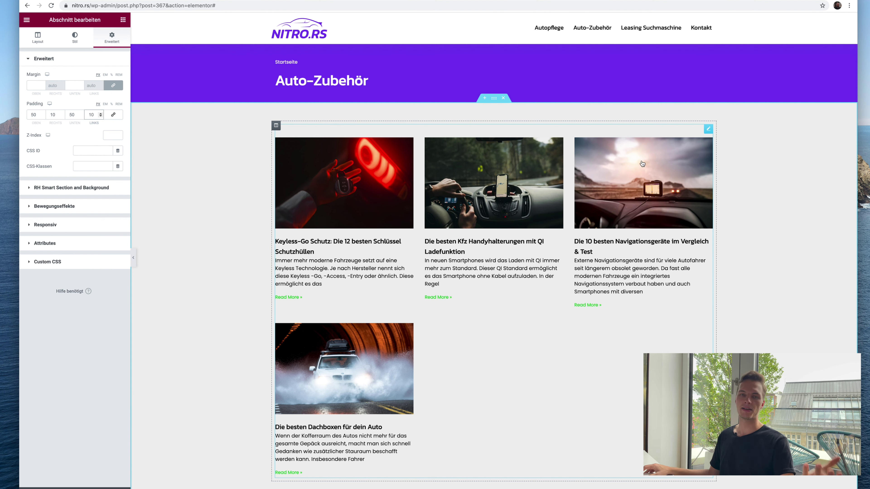
pyautogui.scroll(-4, 708, 132)
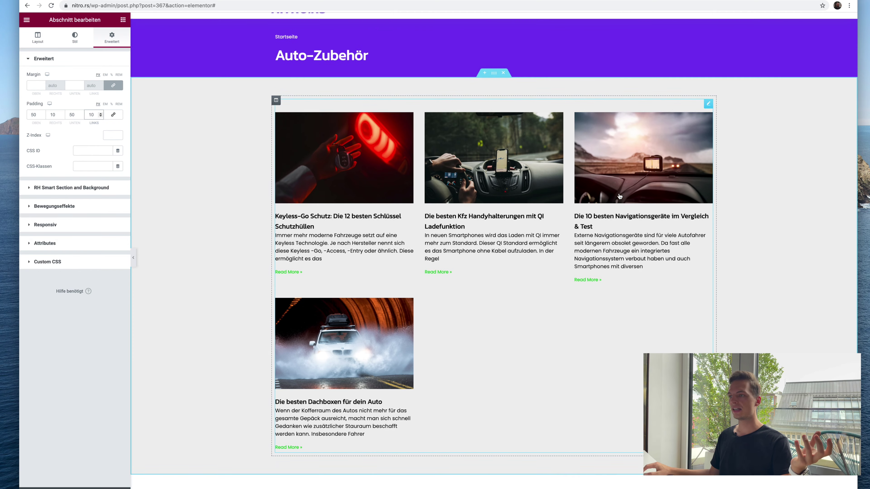
pyautogui.click(483, 416)
pyautogui.click(393, 435)
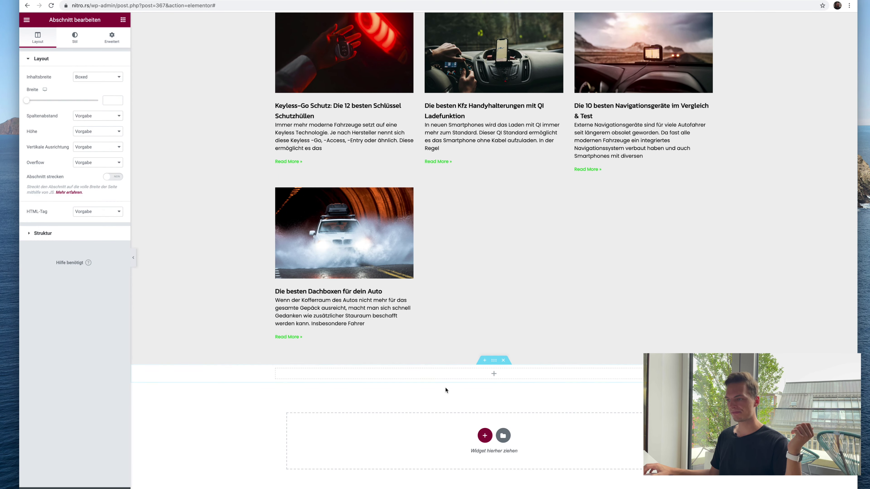
pyautogui.click(122, 20)
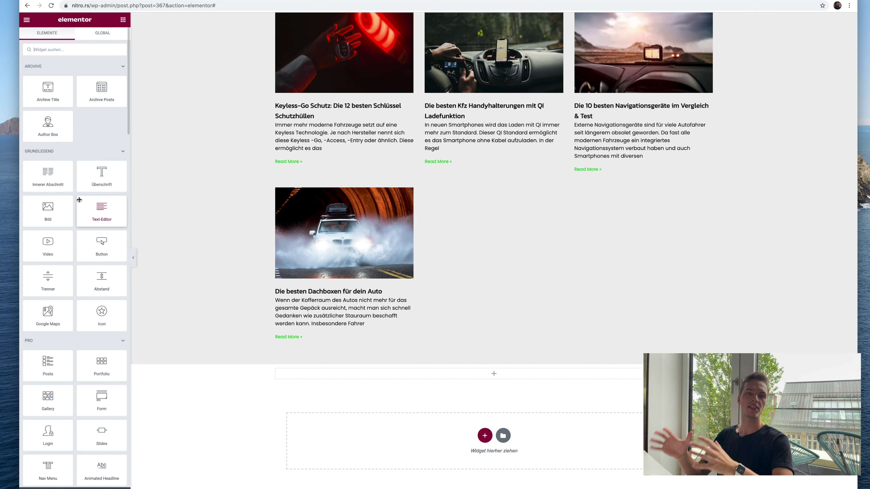
pyautogui.moveTo(85, 204); pyautogui.dragTo(493, 373)
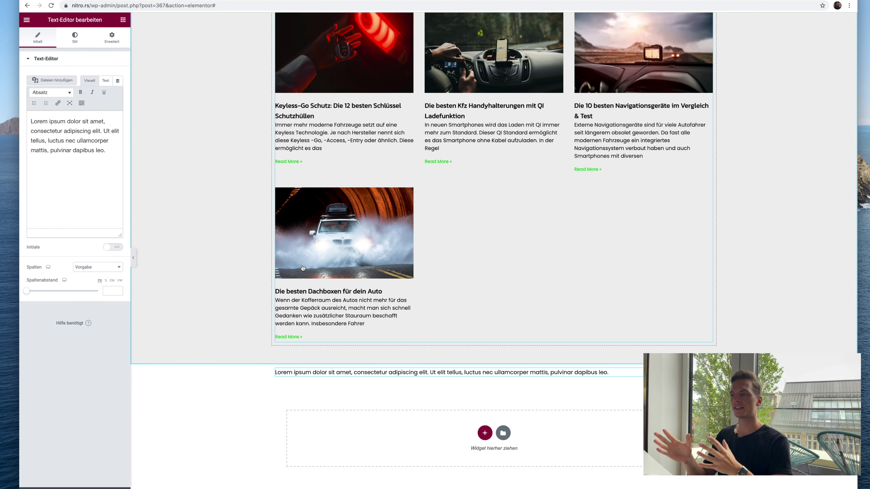
# Replace the Text-Editor's placeholder text with the dynamic tag Archive Description
pyautogui.scroll(5, 307, 237)
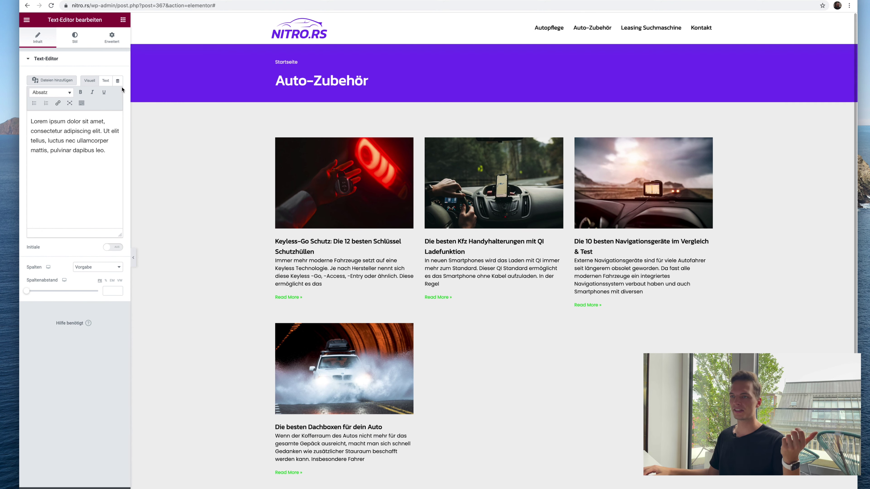
pyautogui.click(118, 81)
pyautogui.scroll(-2, 111, 151)
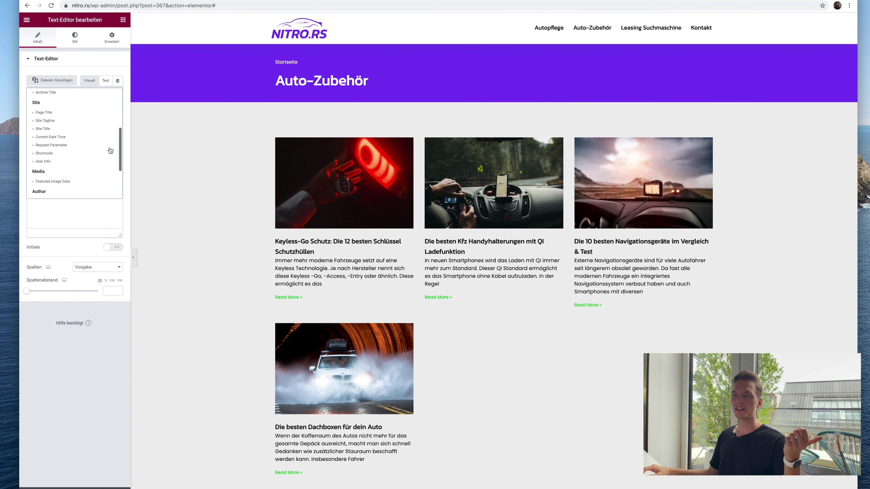
pyautogui.scroll(2, 110, 150)
pyautogui.scroll(-2, 110, 151)
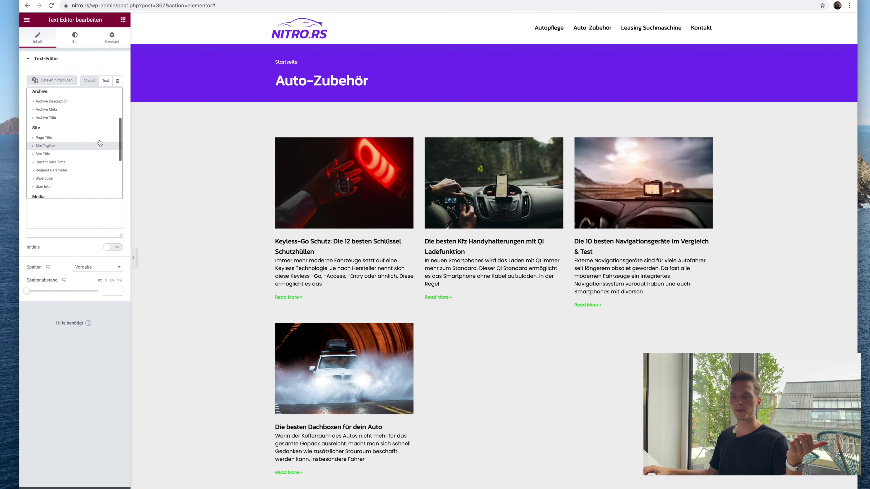
pyautogui.click(76, 104)
# Set the boxed content width of the archive description section to 900
pyautogui.scroll(-4, 292, 194)
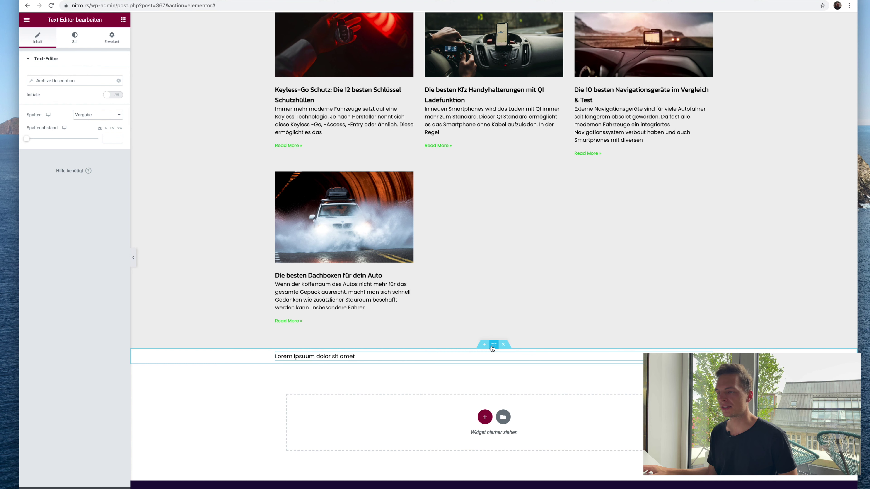
pyautogui.click(492, 348)
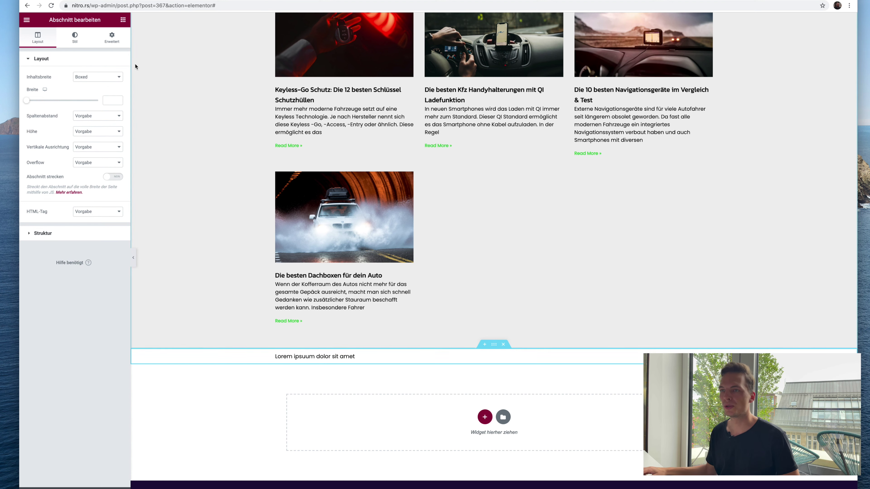
pyautogui.click(75, 37)
pyautogui.click(38, 37)
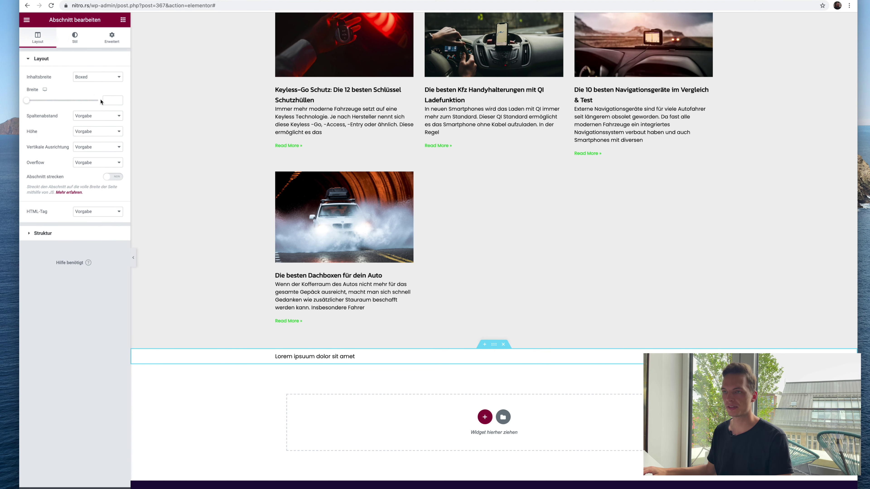
pyautogui.click(102, 100)
pyautogui.write('900')
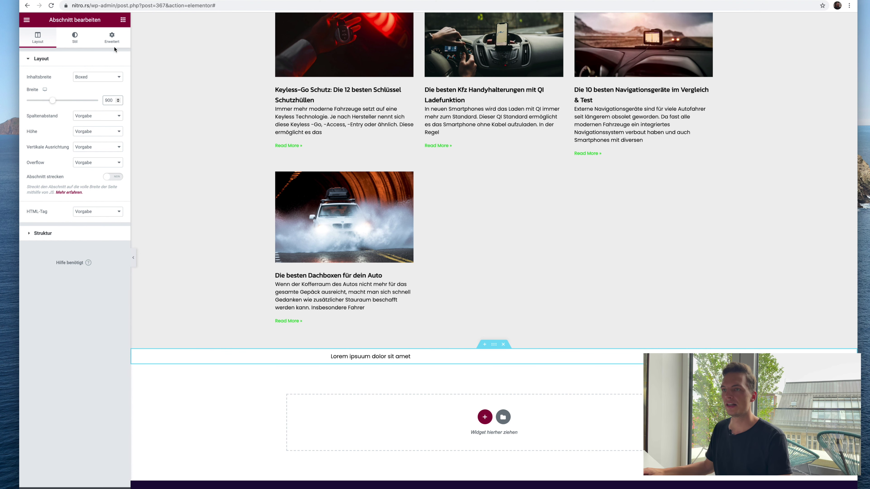
# Set the description section's padding to 40 px above and below and 10 px on both sides
pyautogui.click(111, 37)
pyautogui.click(113, 114)
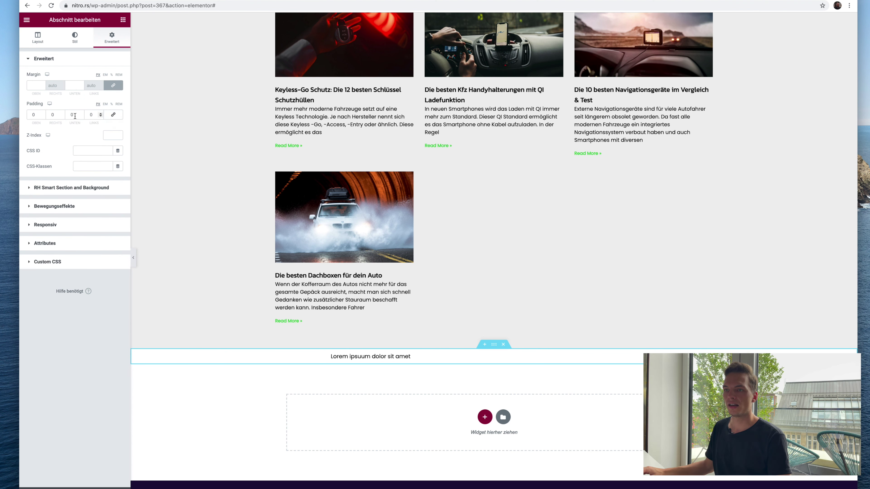
pyautogui.click(41, 115)
pyautogui.write('40')
pyautogui.click(75, 116)
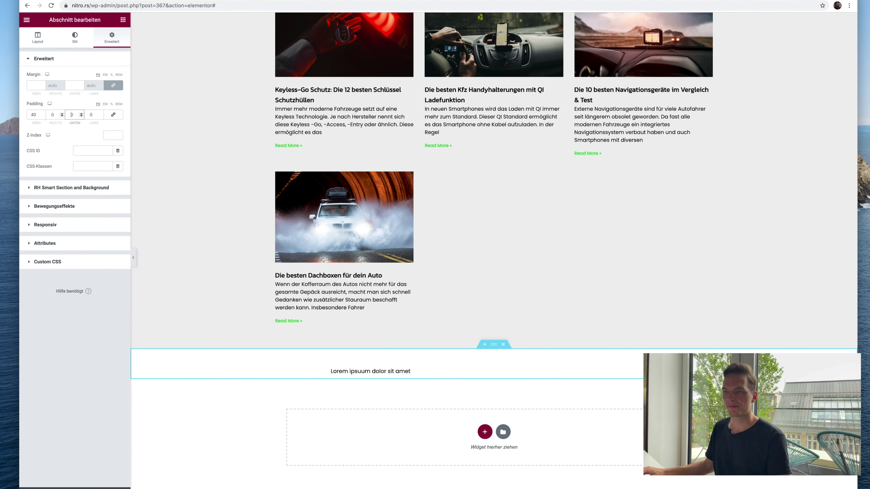
pyautogui.write('40')
pyautogui.click(61, 114)
pyautogui.write('10')
pyautogui.click(92, 114)
pyautogui.write('10')
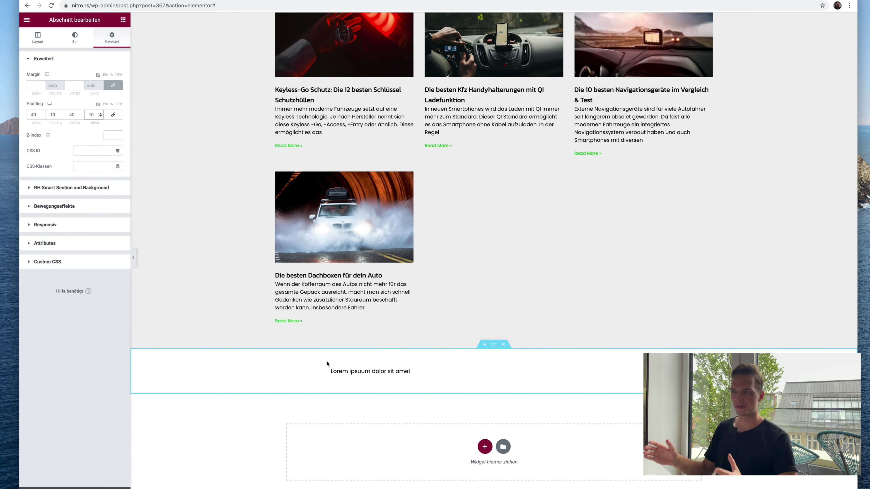
# Publish the archive template with the display condition Include Kategorien, set to All
pyautogui.scroll(2, 326, 361)
pyautogui.scroll(3, 327, 361)
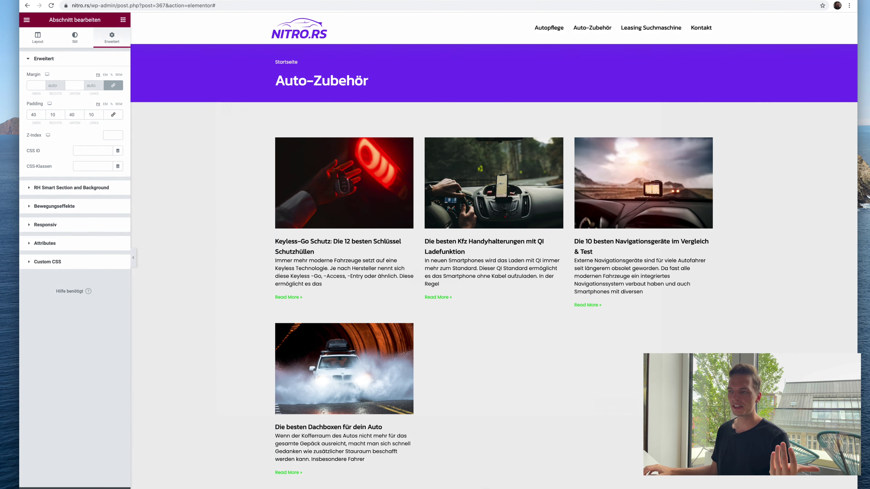
pyautogui.press('super+s')
pyautogui.click(414, 281)
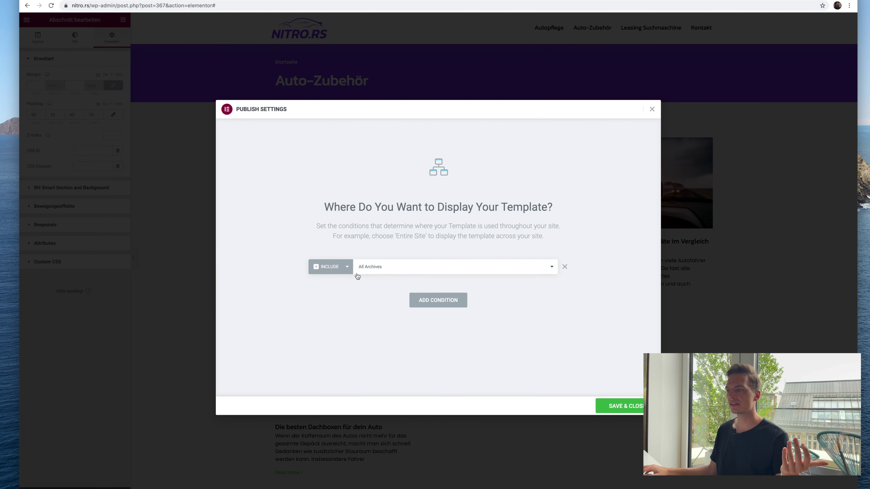
pyautogui.click(367, 267)
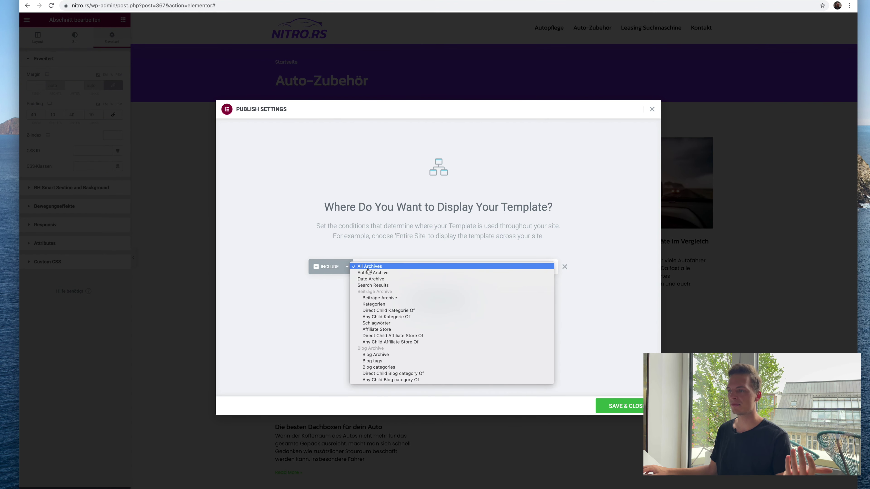
pyautogui.click(405, 305)
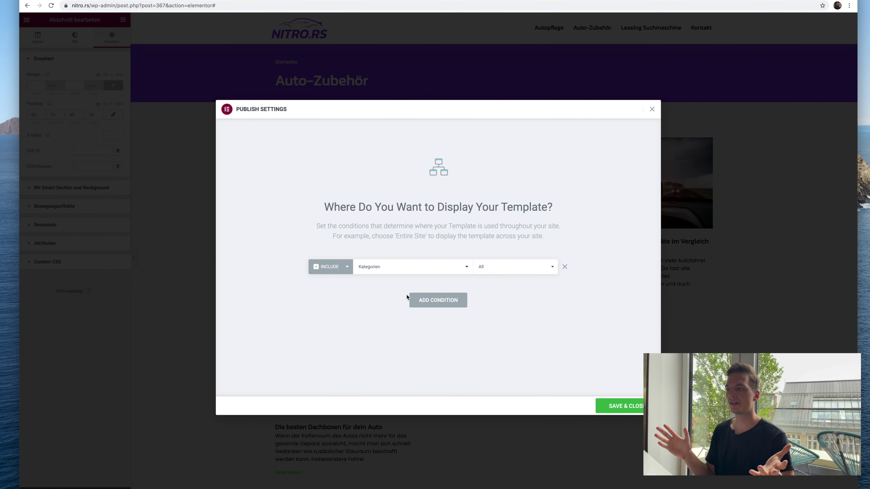
pyautogui.click(618, 405)
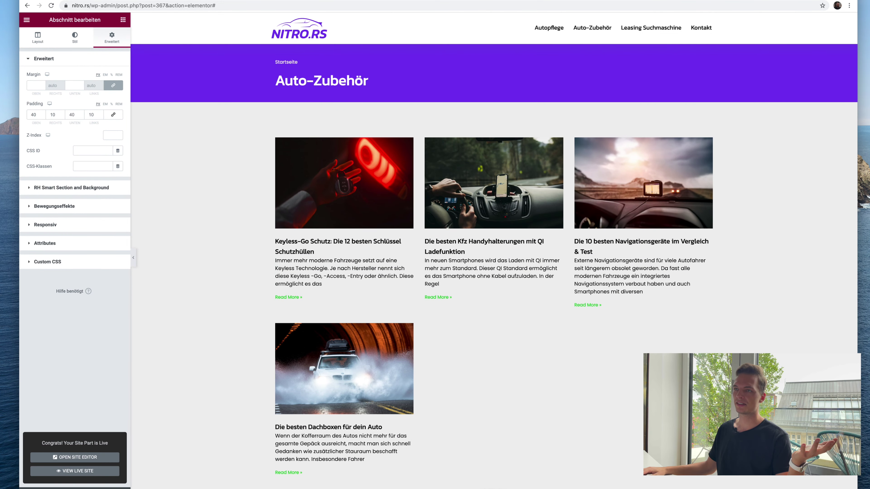
# Open nitro.rs in a new browser tab and view the Auto-Zubehör page from the site navigation
pyautogui.press('super+t')
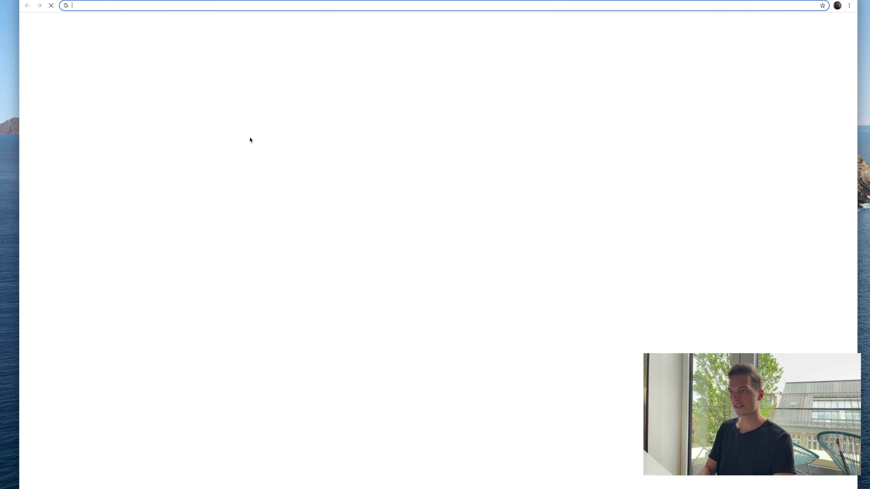
pyautogui.write('nitro.rs')
pyautogui.press('Return')
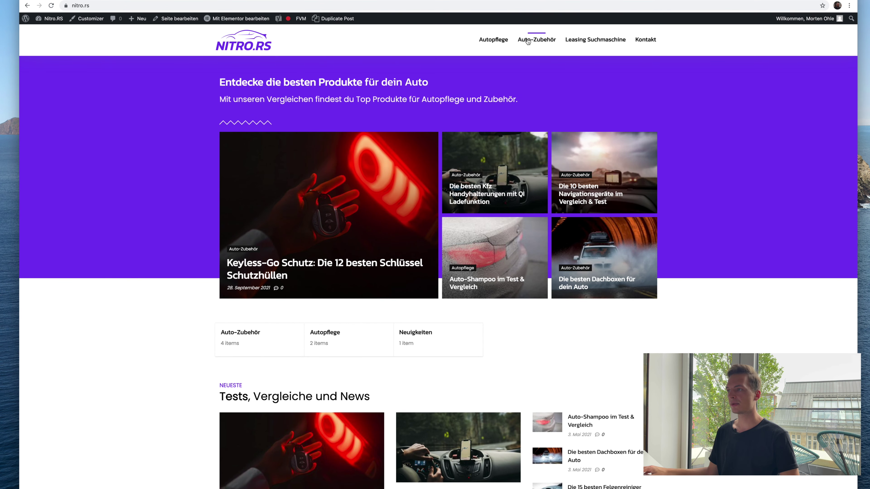
pyautogui.click(527, 40)
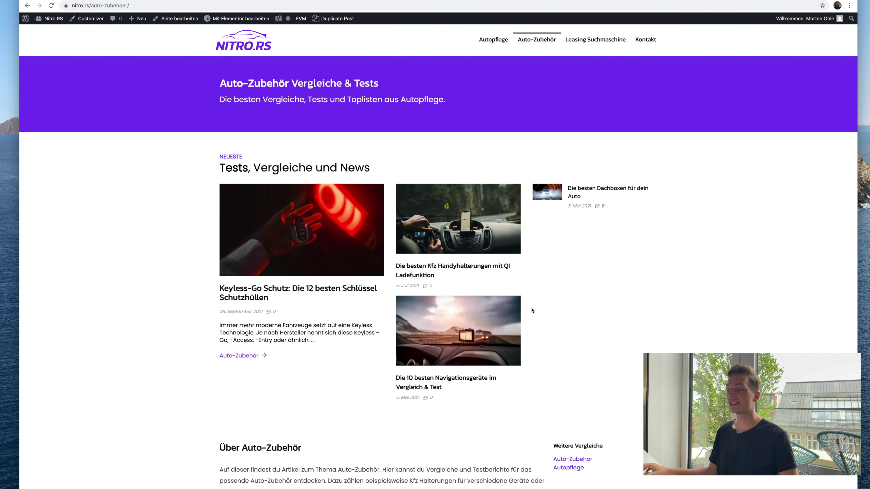
# Open the post categories list in the WordPress dashboard and view the Auto-Zubehör category's live page
pyautogui.click(43, 19)
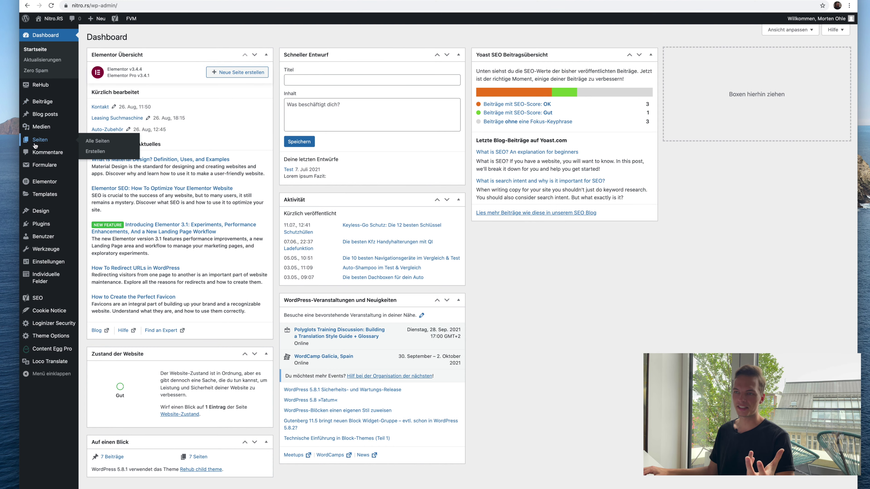
pyautogui.click(97, 123)
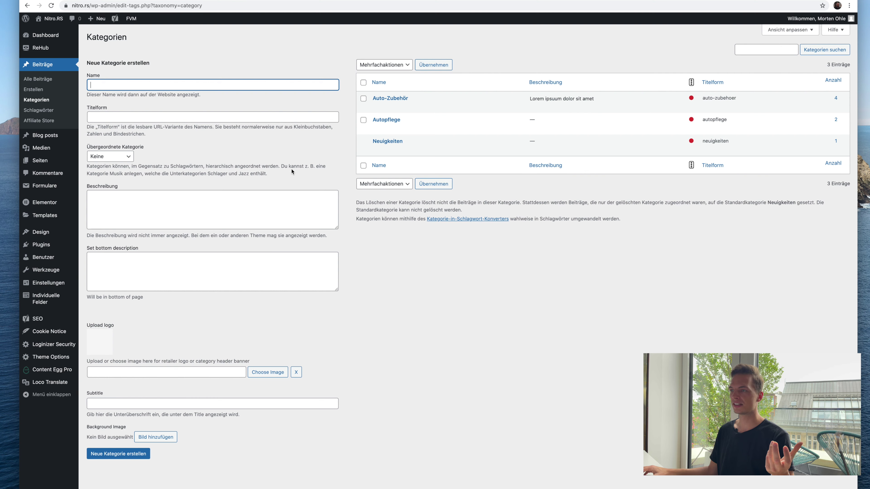
pyautogui.moveTo(412, 111)
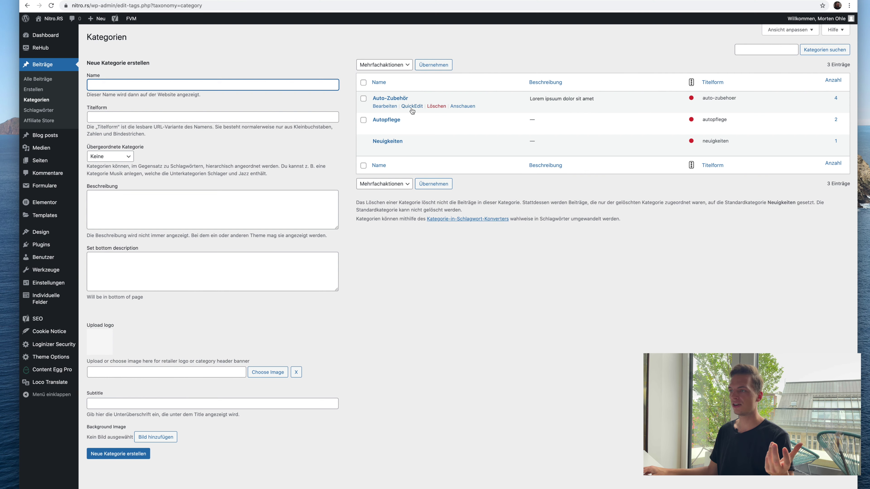
pyautogui.click(462, 106)
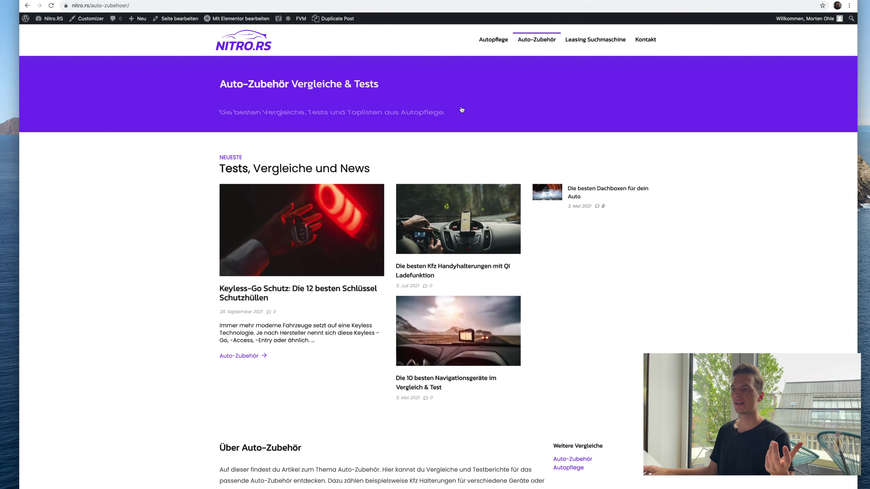
pyautogui.click(27, 6)
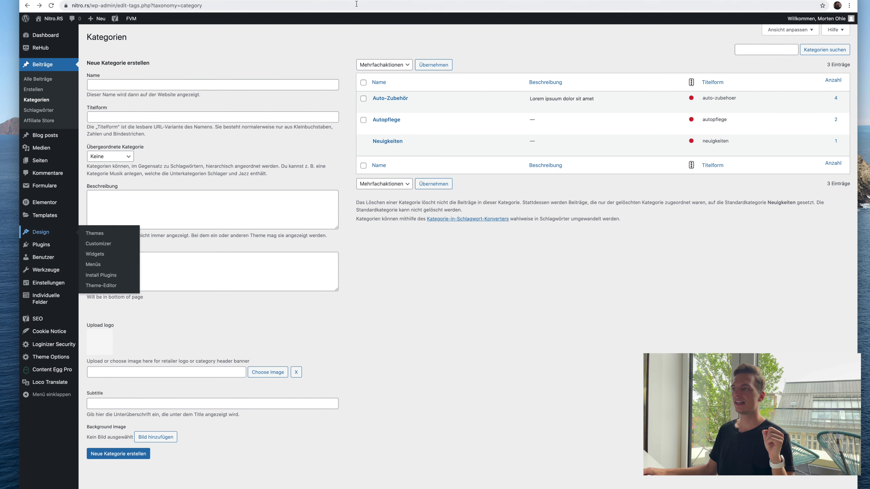
# Comment out the auto-zubehoer and autopflege category redirects in the Rehub child theme's functions.php and update the file
pyautogui.click(94, 233)
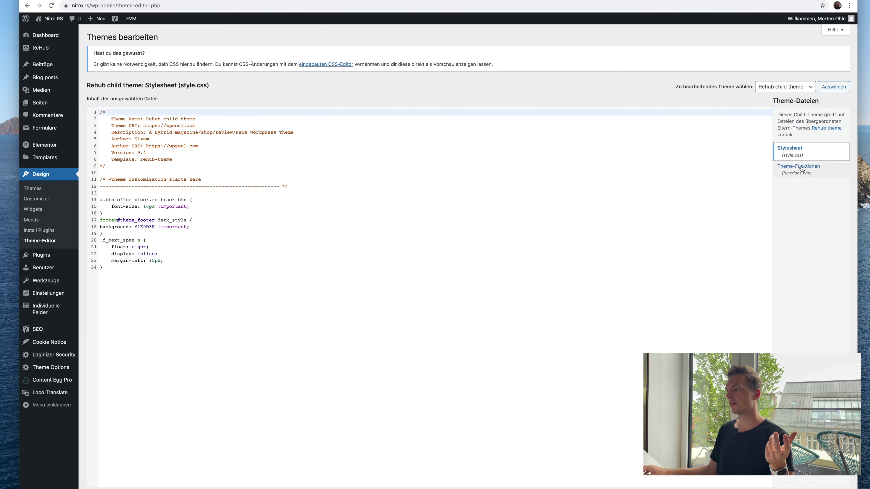
pyautogui.click(799, 167)
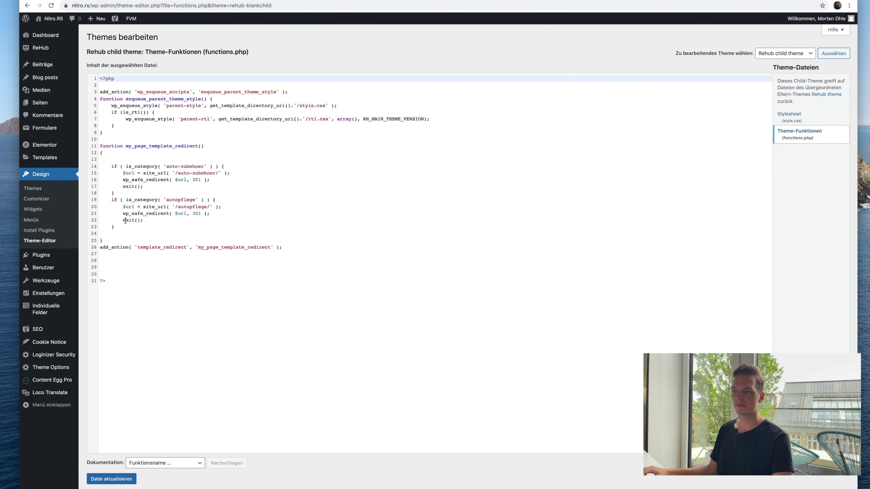
pyautogui.click(118, 159)
pyautogui.write('/*')
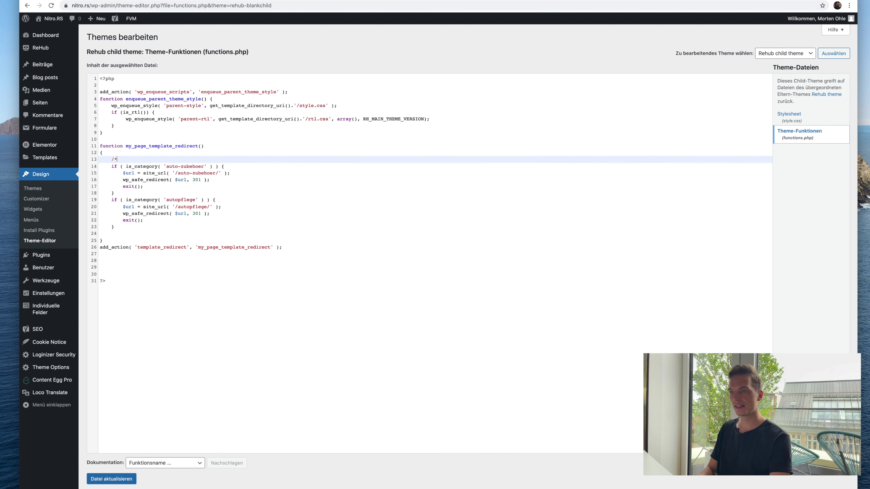
pyautogui.click(114, 227)
pyautogui.press('Return')
pyautogui.write('*')
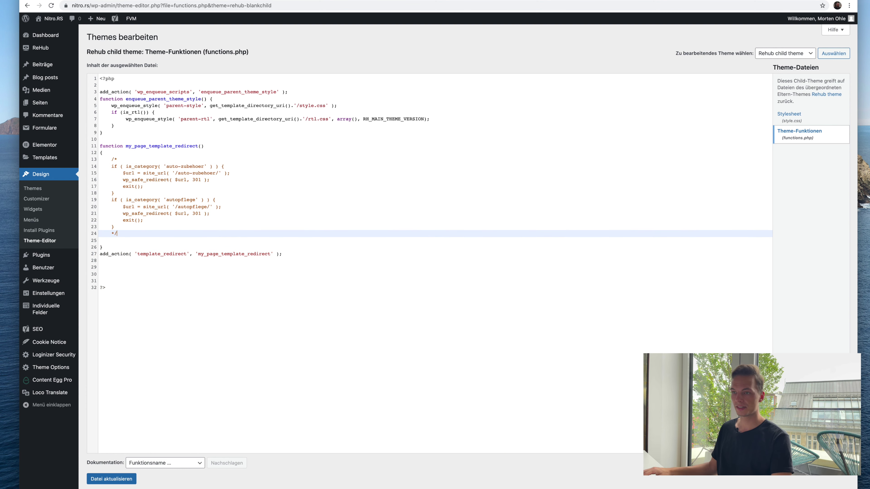
pyautogui.click(111, 478)
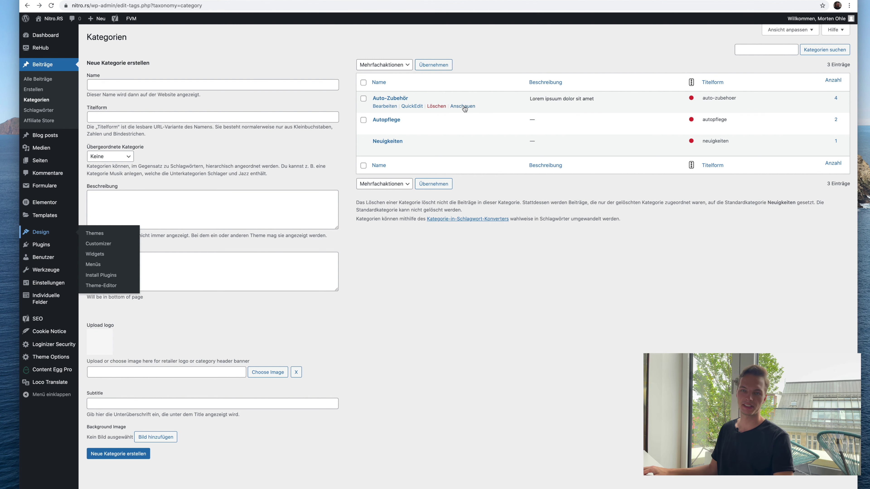
# Check the Auto-Zubehör category's live page again, return to the categories list and view the Autopflege archive
pyautogui.click(462, 106)
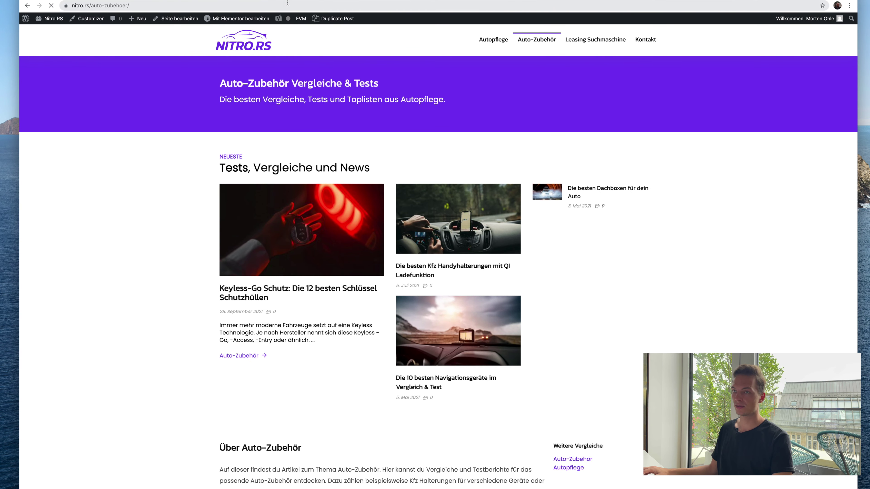
pyautogui.click(28, 5)
pyautogui.click(28, 6)
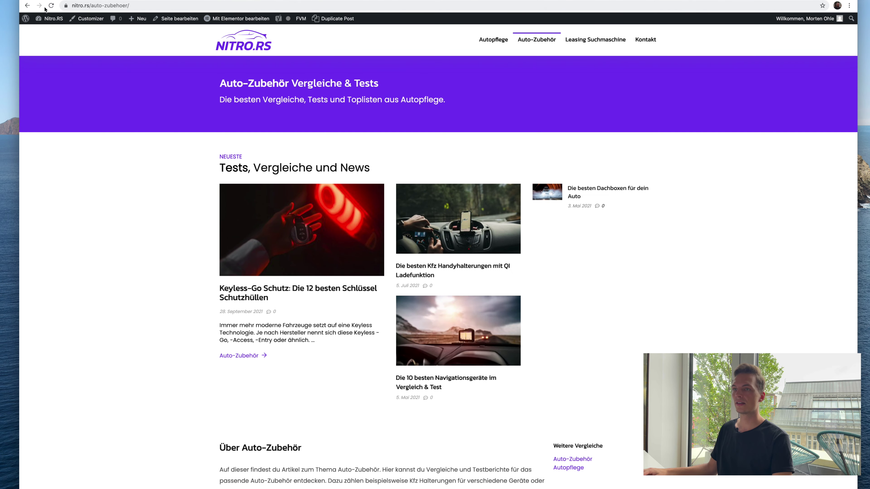
pyautogui.click(28, 6)
pyautogui.click(458, 130)
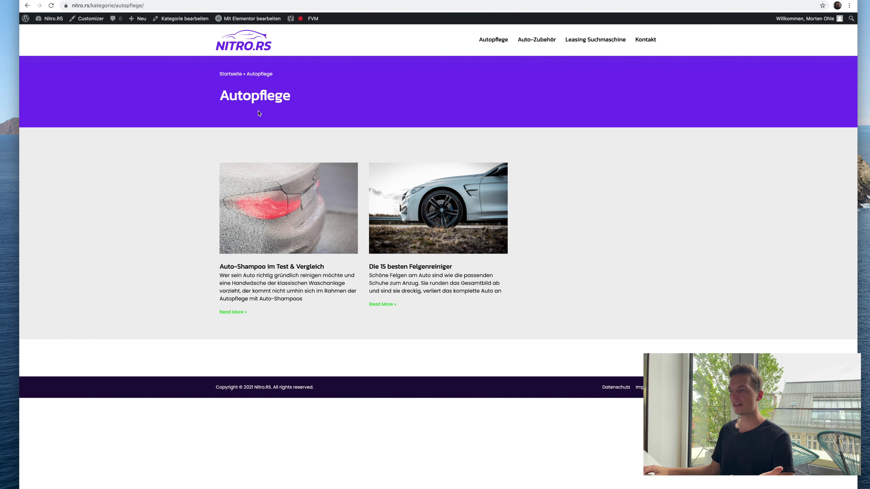
# Save "Autopflege ist ein tolles Thema." as the Autopflege category's description and check it on the category's archive page
pyautogui.click(200, 22)
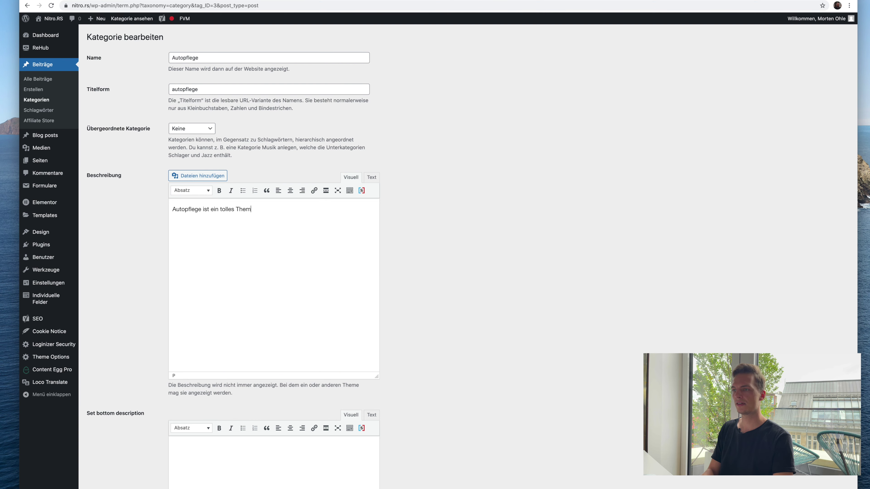
pyautogui.scroll(-20, 272, 239)
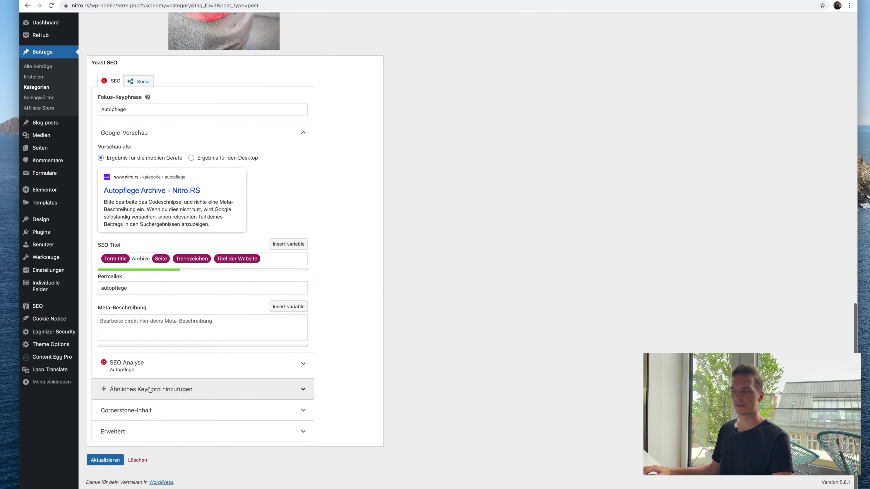
pyautogui.scroll(20, 220, 148)
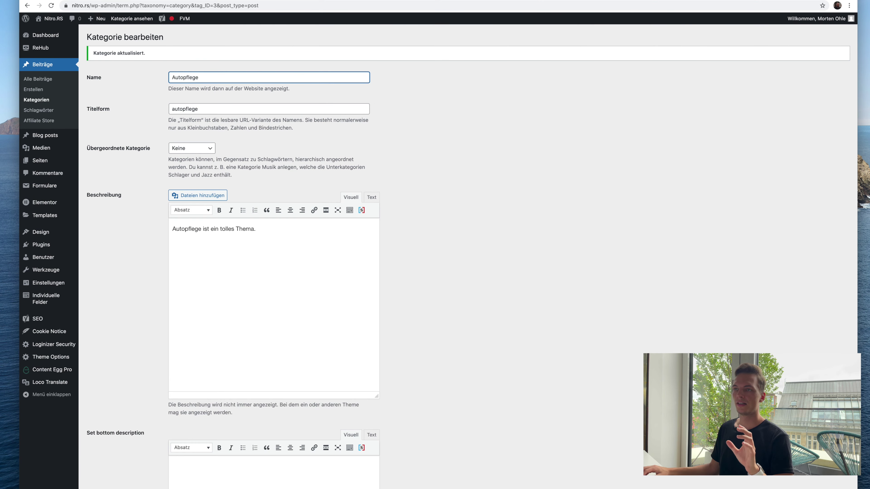
pyautogui.click(124, 20)
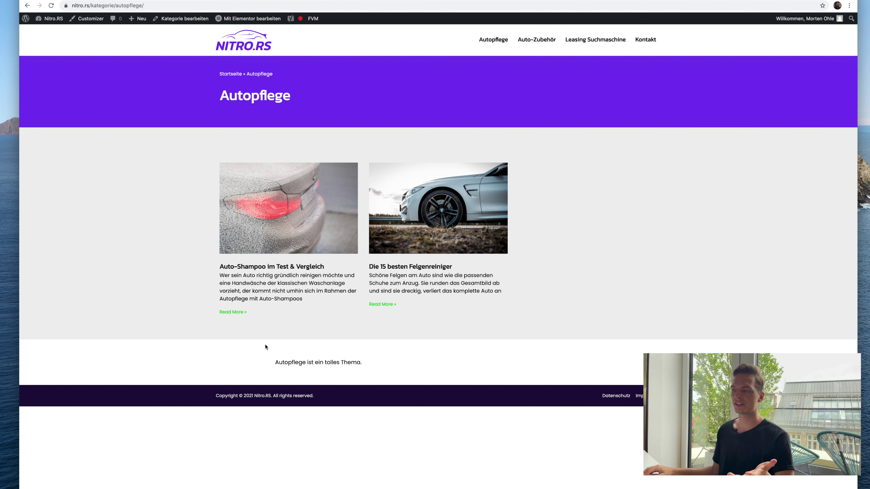
pyautogui.moveTo(266, 347); pyautogui.dragTo(392, 365)
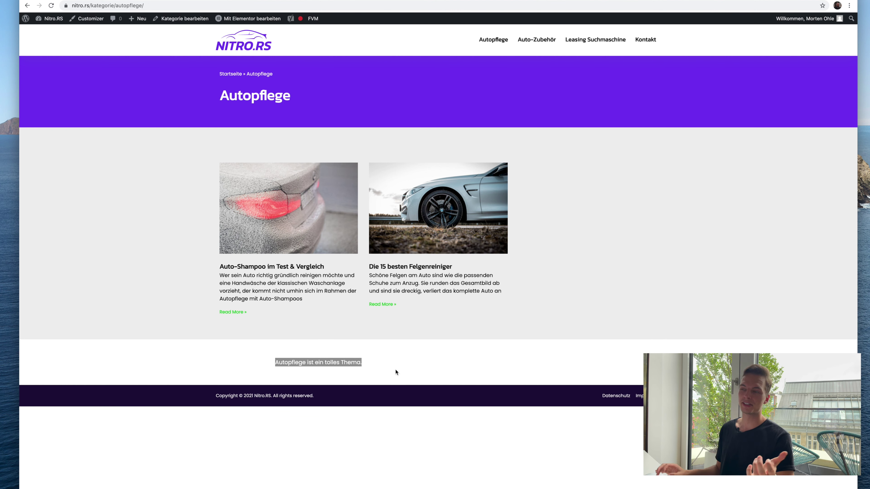